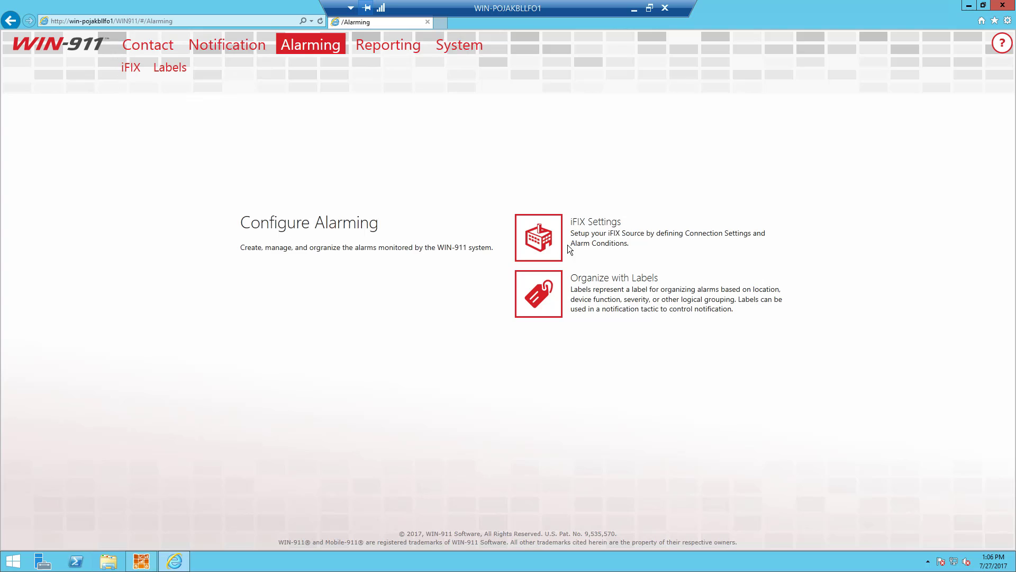
Open the iFIX source configuration and sign in with the account's user name and password.
{"action": "left_click", "coordinate": [536, 239]}
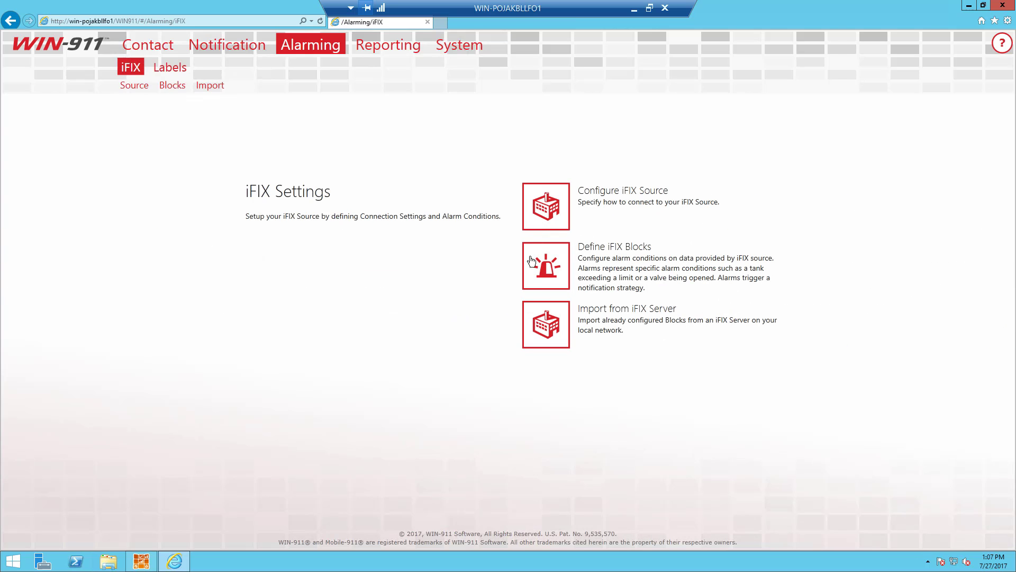
{"action": "left_click", "coordinate": [548, 208]}
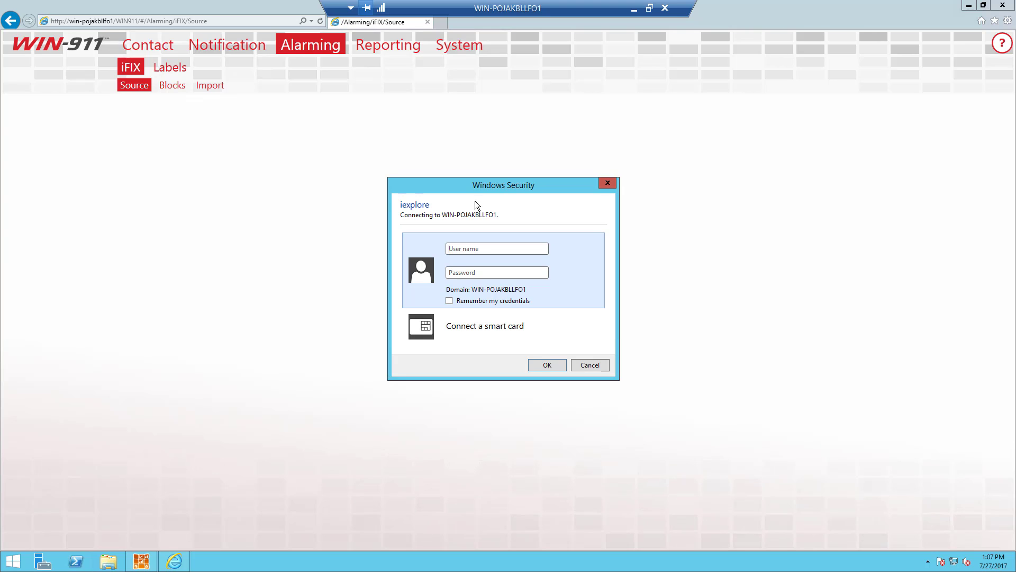
{"action": "type", "text": "mike•••••••••"}
{"action": "key", "text": "Return"}
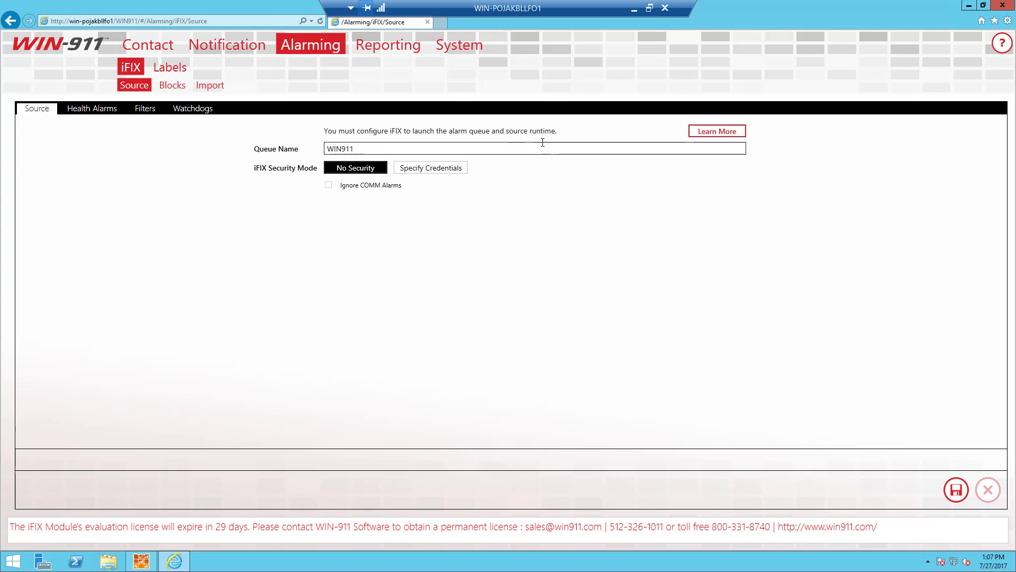
Read through the instructions for configuring the alarm queue and source runtime in iFIX, then close them.
{"action": "left_click", "coordinate": [716, 131]}
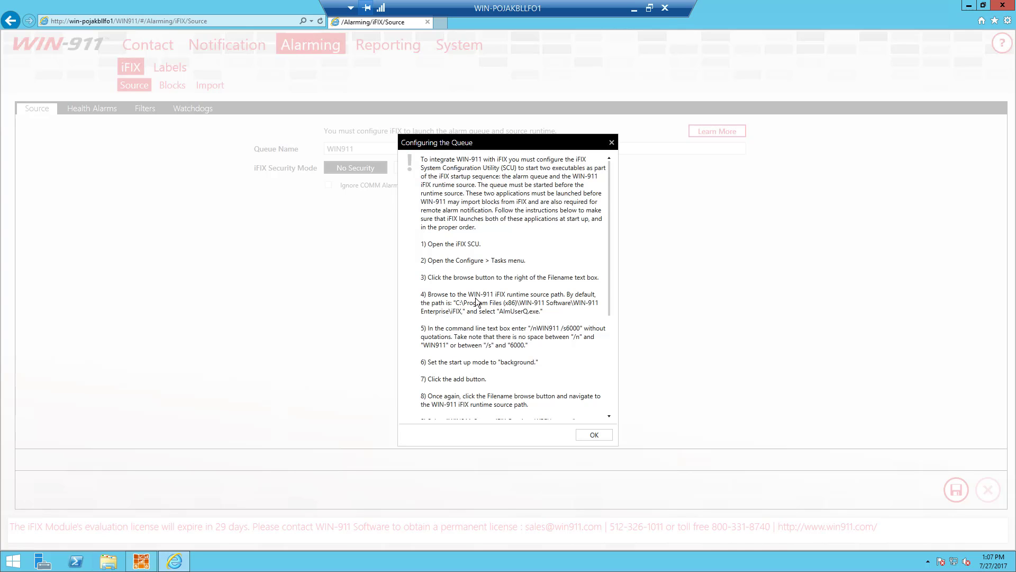
{"action": "scroll", "coordinate": [474, 317], "scroll_direction": "down", "scroll_amount": 7}
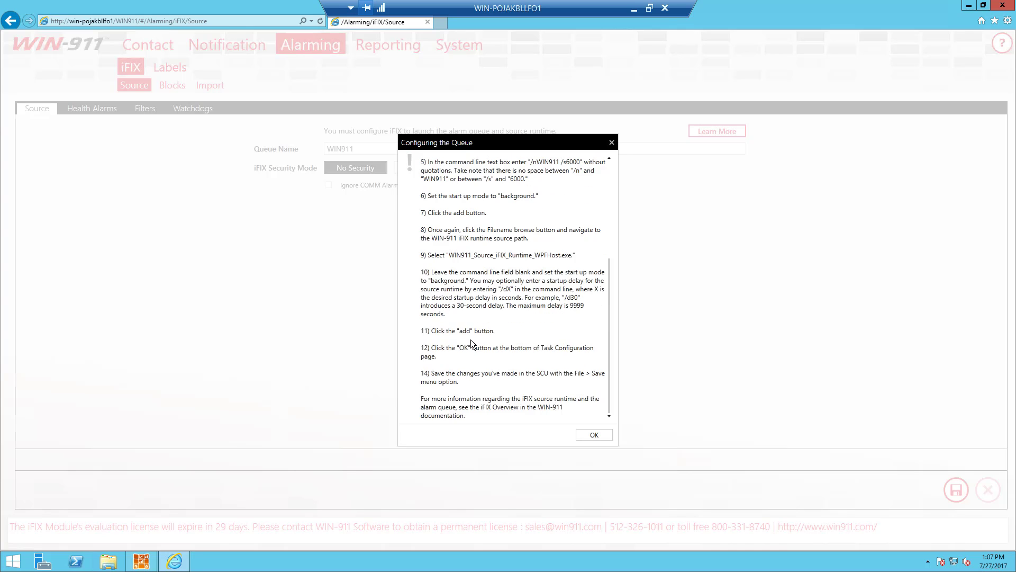
{"action": "scroll", "coordinate": [487, 328], "scroll_direction": "up", "scroll_amount": 6}
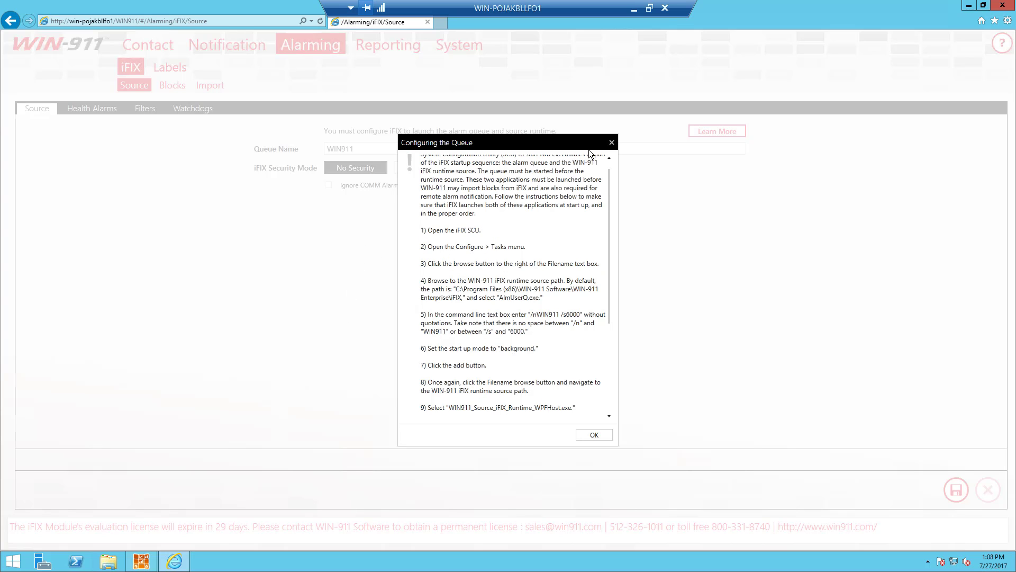
{"action": "left_click", "coordinate": [613, 143]}
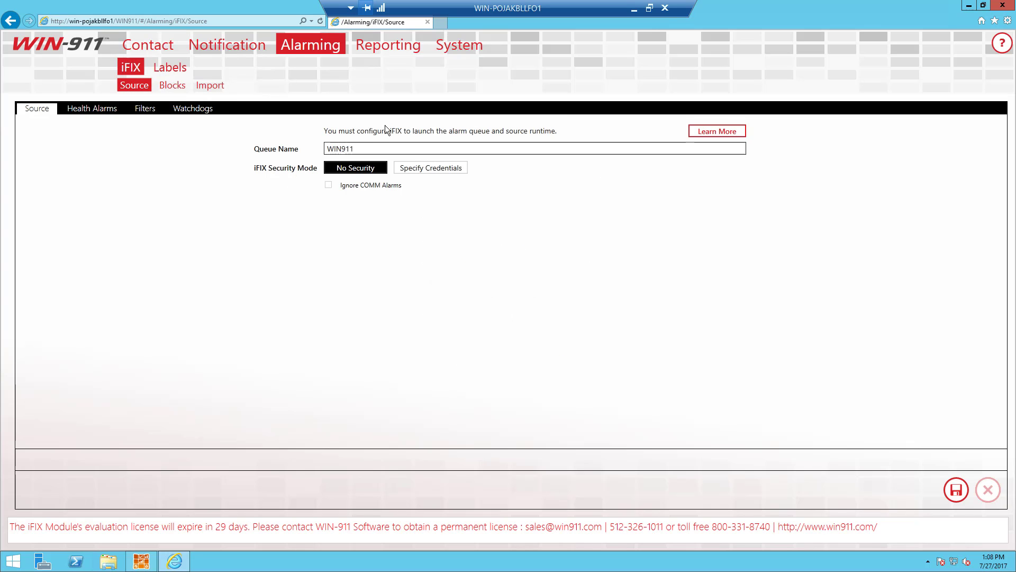
Switch to iFIX 5.8, run the System Configuration Utility and open its task configuration.
{"action": "left_click", "coordinate": [969, 5]}
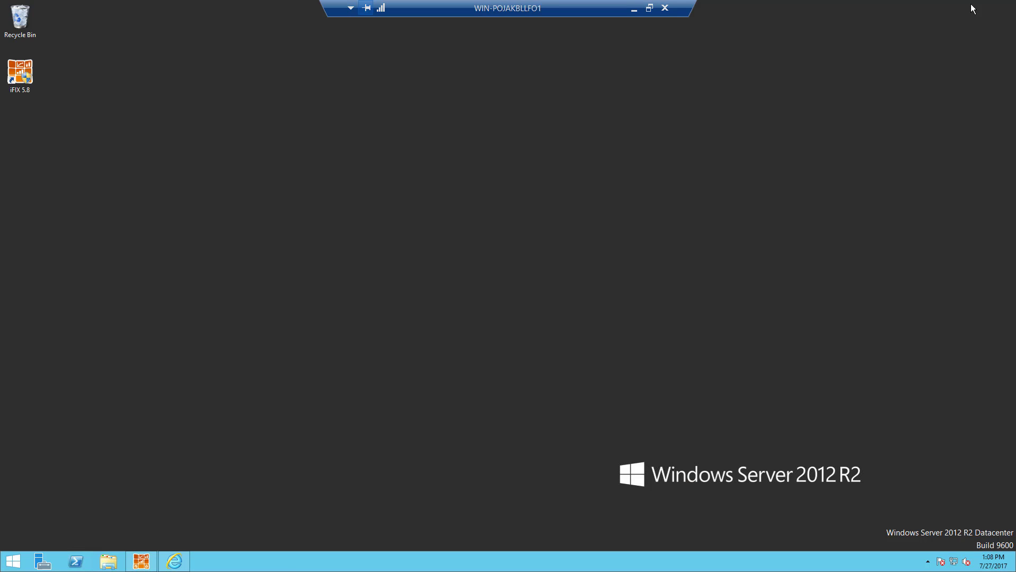
{"action": "double_click", "coordinate": [18, 72]}
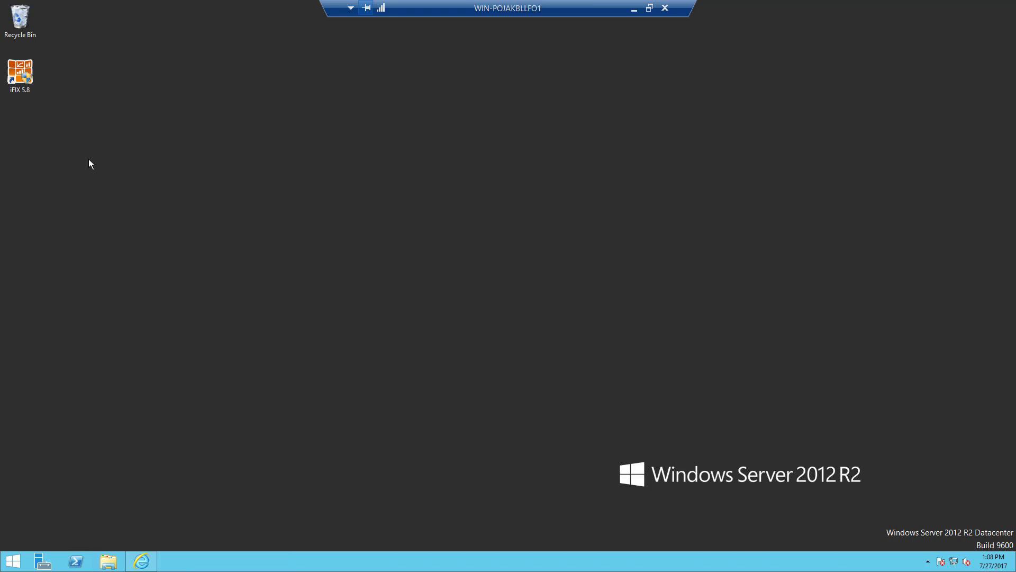
{"action": "double_click", "coordinate": [25, 79]}
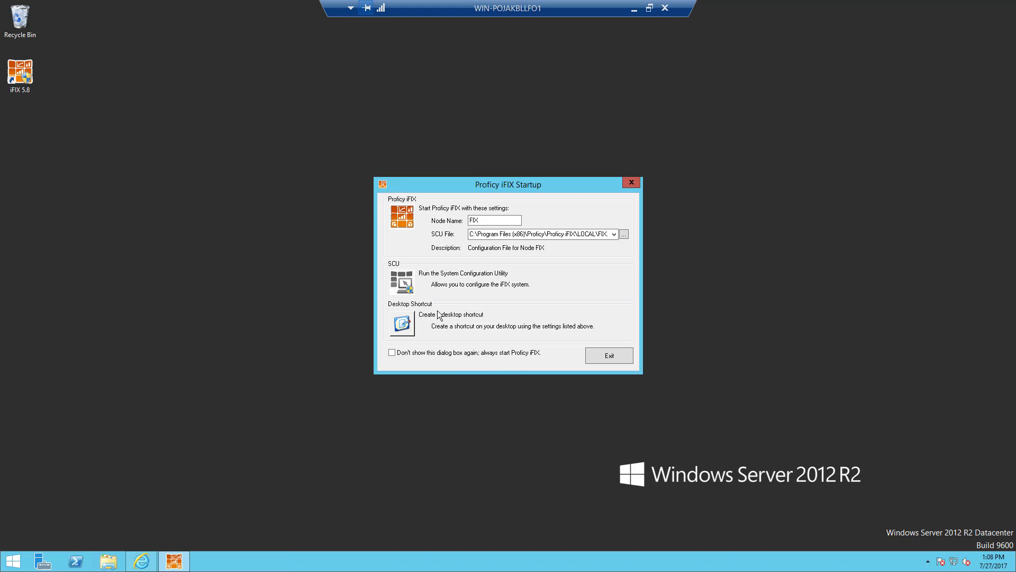
{"action": "left_click", "coordinate": [401, 288]}
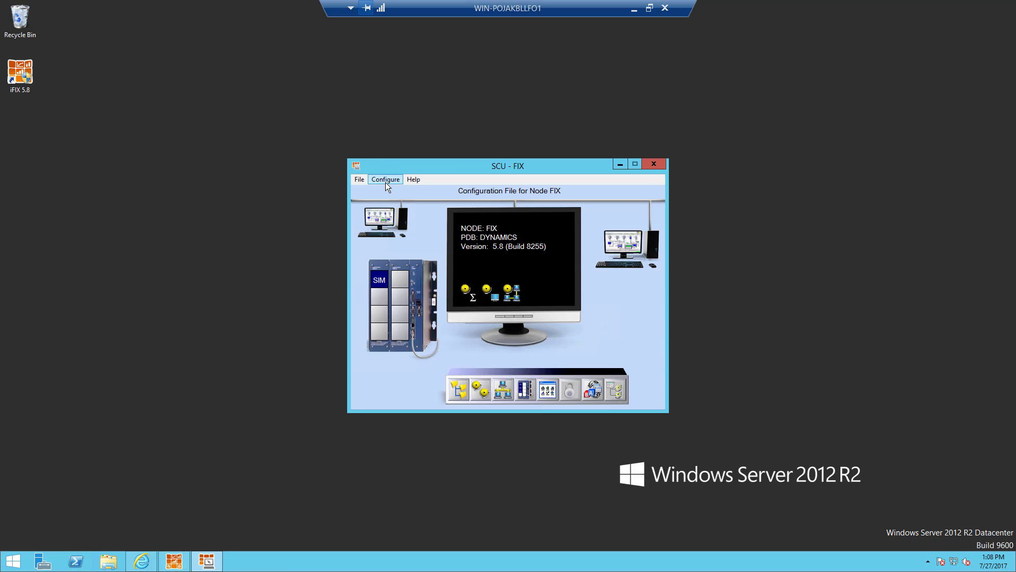
{"action": "left_click", "coordinate": [386, 180]}
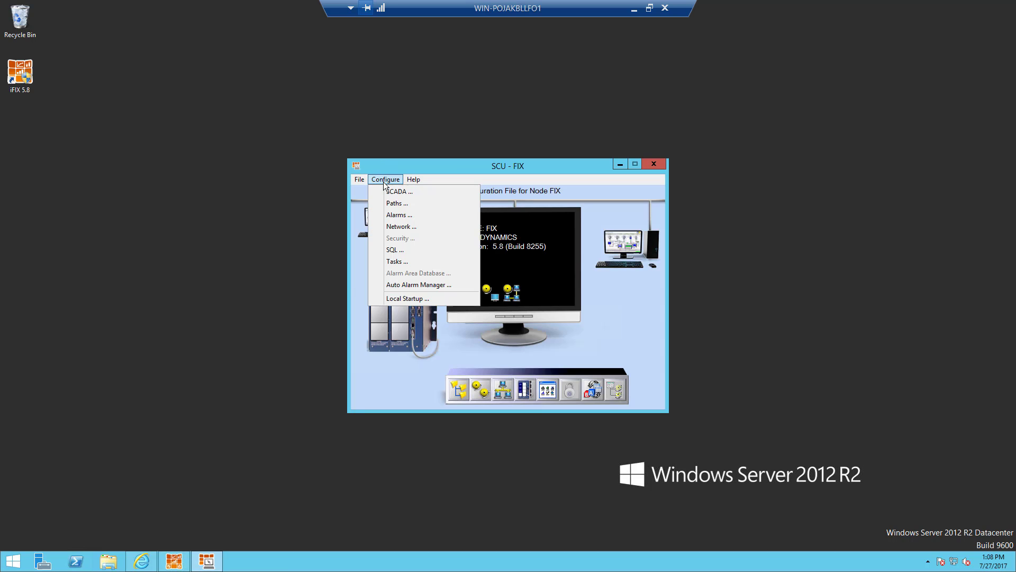
{"action": "left_click", "coordinate": [411, 261]}
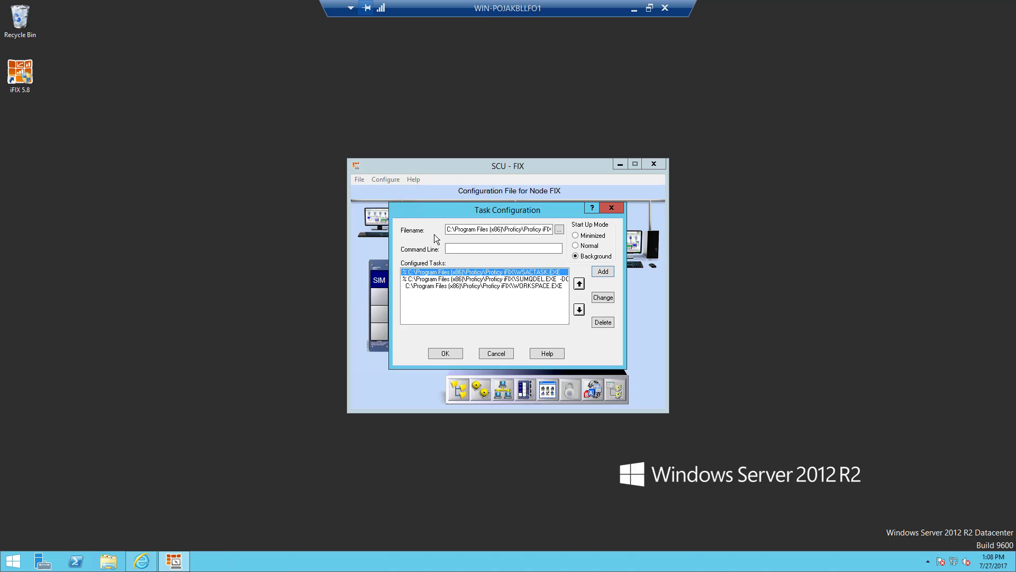
Select AlmUserQ from C:\Program Files (x86)\WIN-911 Software\WIN-911 Enterprise\iFIX as the task's file.
{"action": "left_click", "coordinate": [559, 231]}
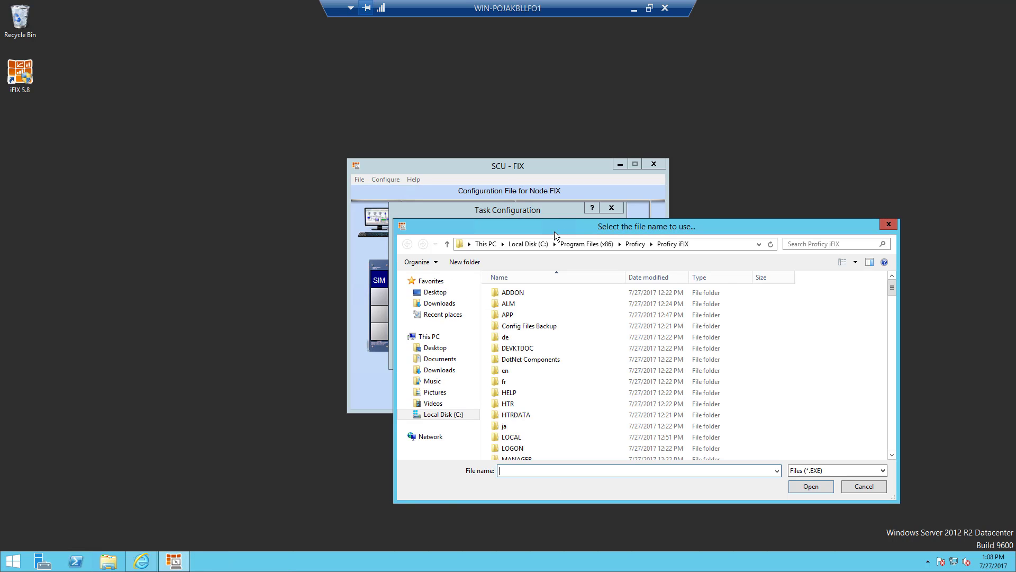
{"action": "left_click", "coordinate": [432, 419]}
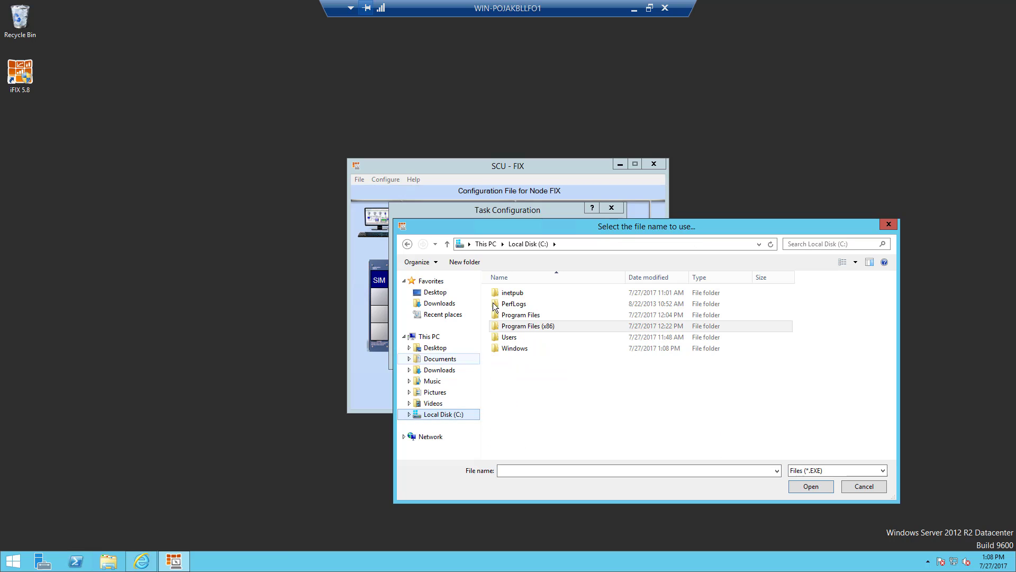
{"action": "double_click", "coordinate": [510, 327]}
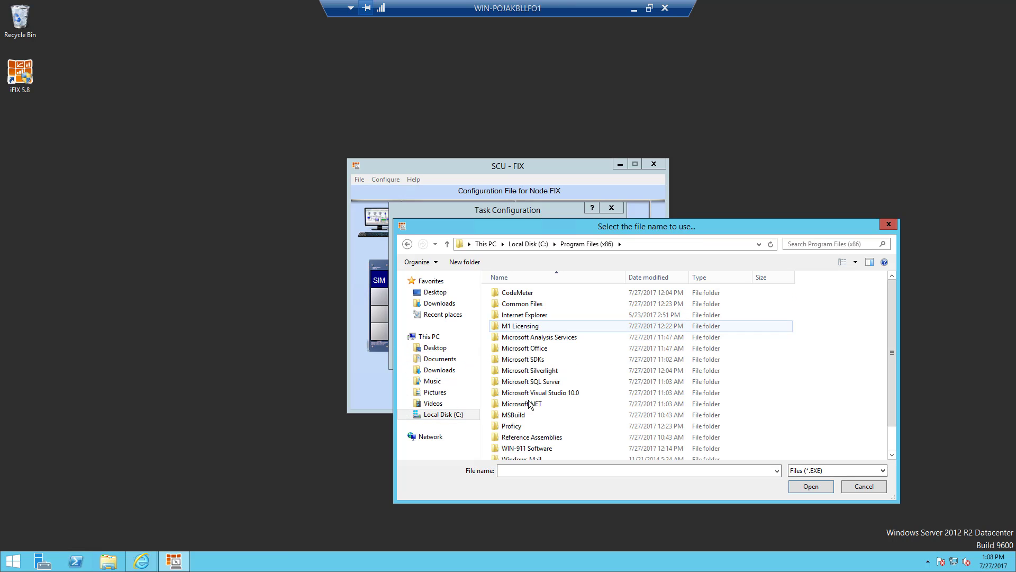
{"action": "scroll", "coordinate": [529, 394], "scroll_direction": "down", "scroll_amount": 2}
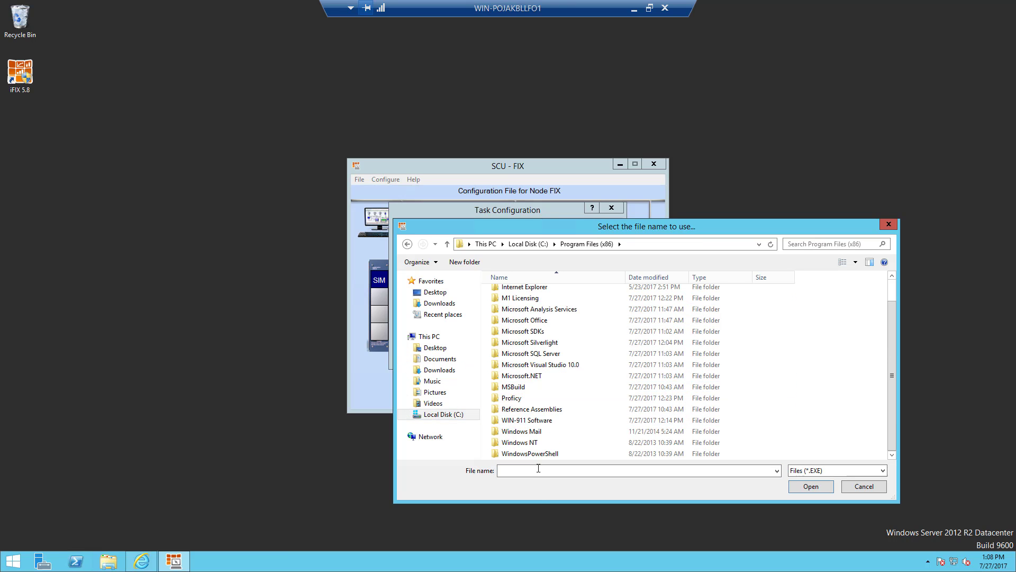
{"action": "double_click", "coordinate": [511, 421]}
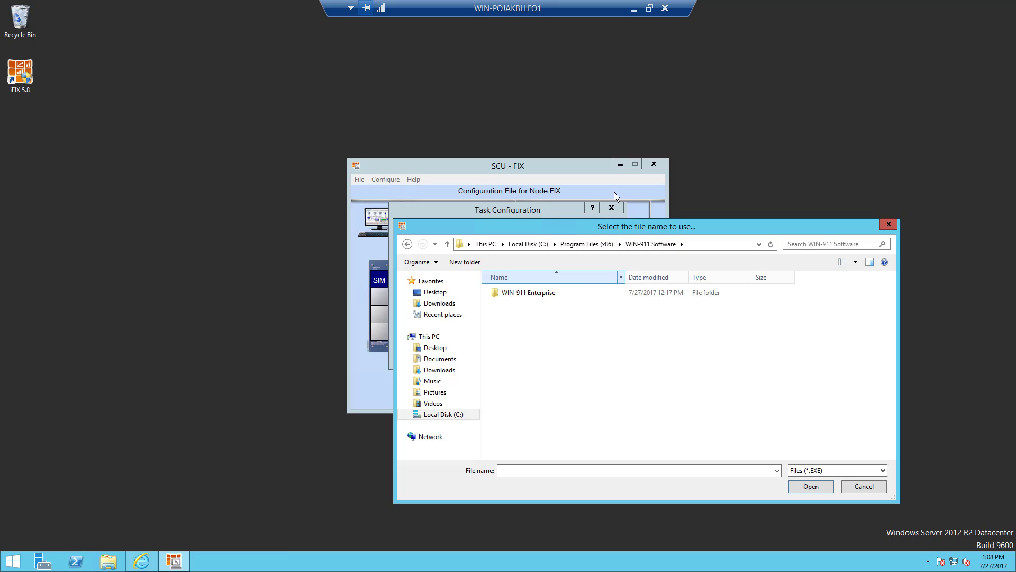
{"action": "double_click", "coordinate": [512, 293]}
{"action": "double_click", "coordinate": [509, 327]}
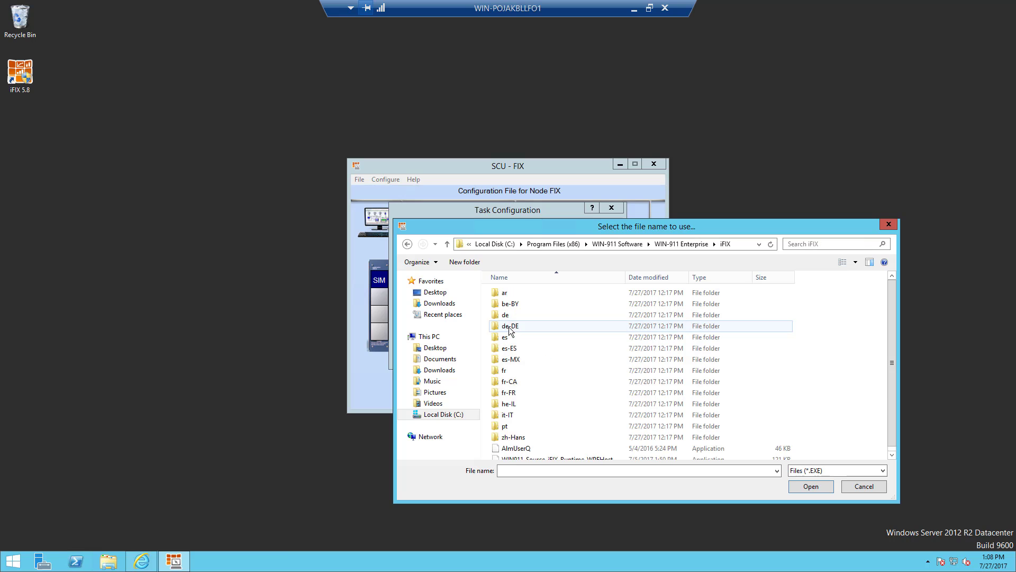
{"action": "scroll", "coordinate": [526, 401], "scroll_direction": "down", "scroll_amount": 2}
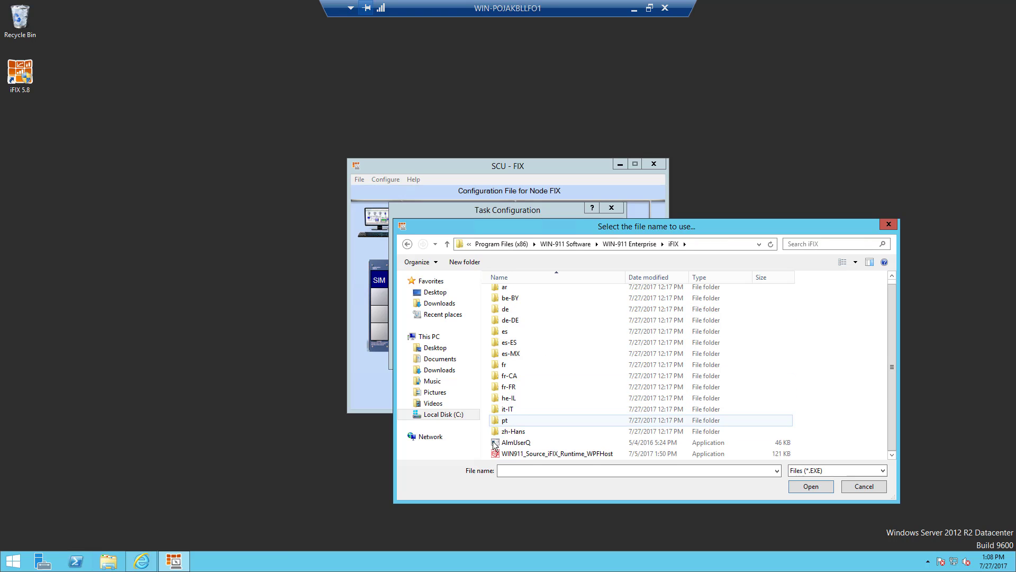
{"action": "left_click", "coordinate": [540, 445]}
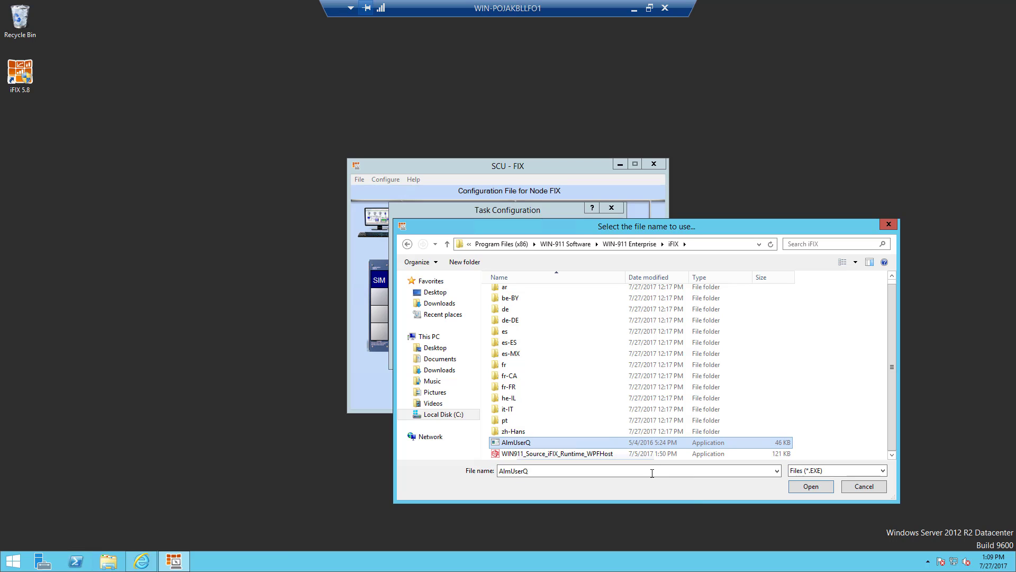
{"action": "left_click", "coordinate": [812, 485]}
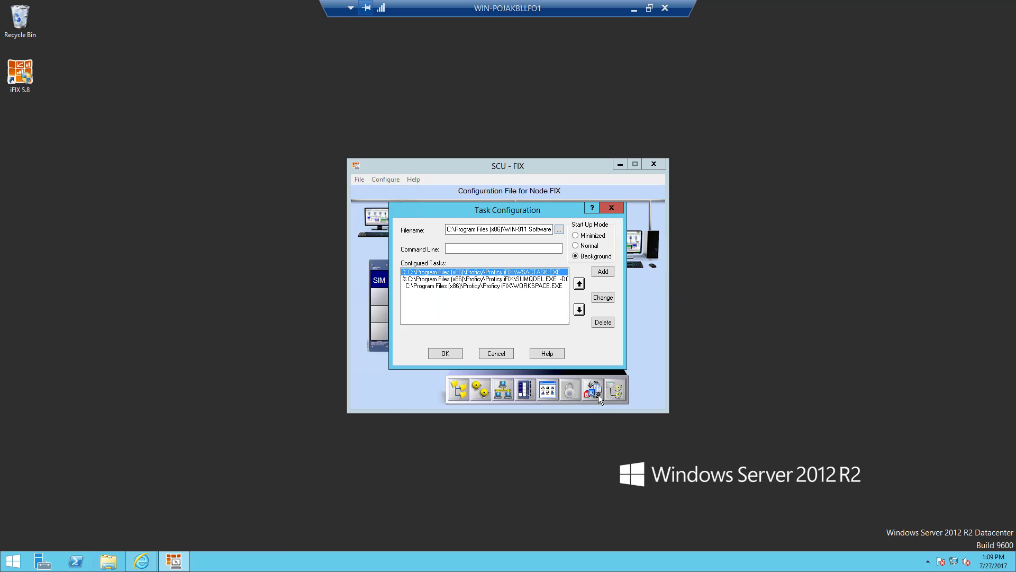
Give the AlmUserQ task the command line "/nWIN911 /s6000" and add it to the configured tasks.
{"action": "left_click", "coordinate": [450, 248]}
{"action": "type", "text": "/nWIN911 /s6000"}
{"action": "left_click", "coordinate": [601, 272]}
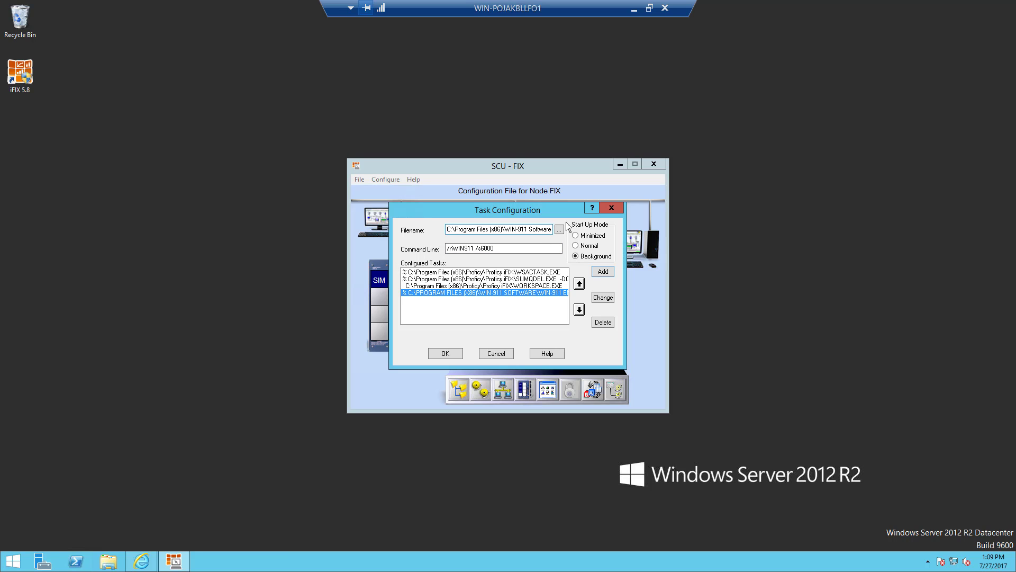
Add WIN911_Source_iFIX_Runtime_WPFHost from the WIN-911 Enterprise iFIX folder as a background task with no command line.
{"action": "left_click", "coordinate": [559, 230]}
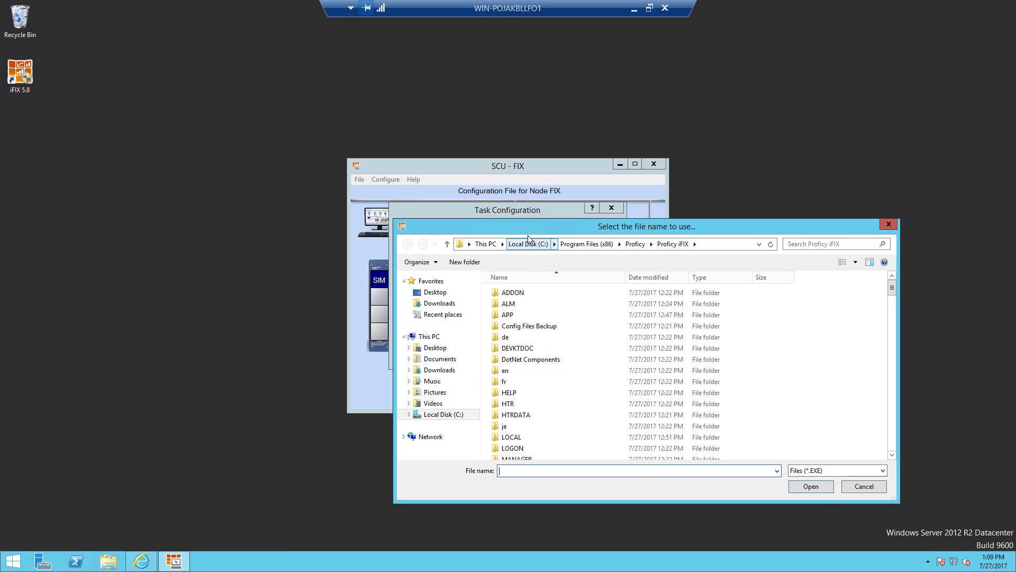
{"action": "left_click", "coordinate": [585, 244]}
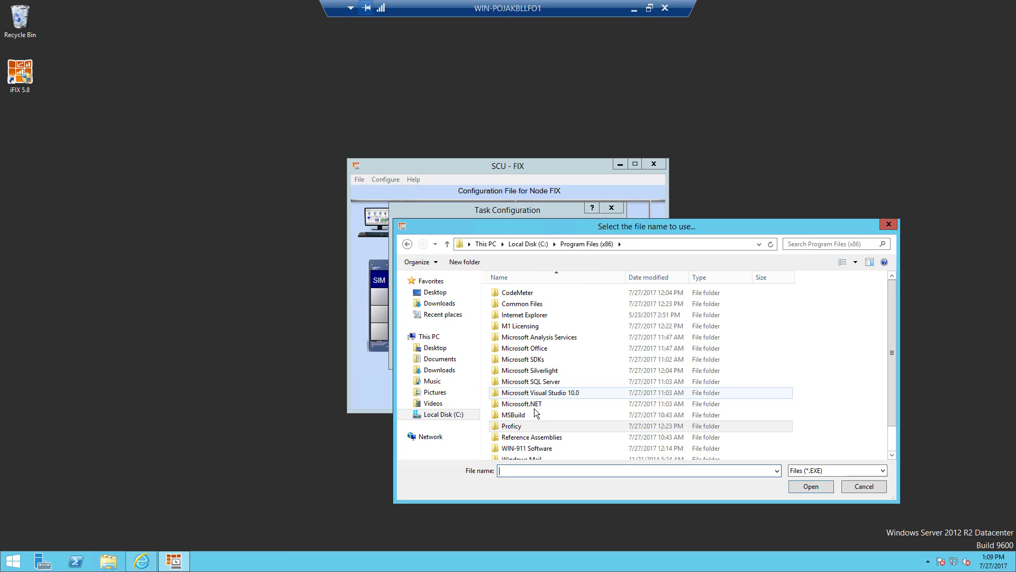
{"action": "double_click", "coordinate": [527, 448]}
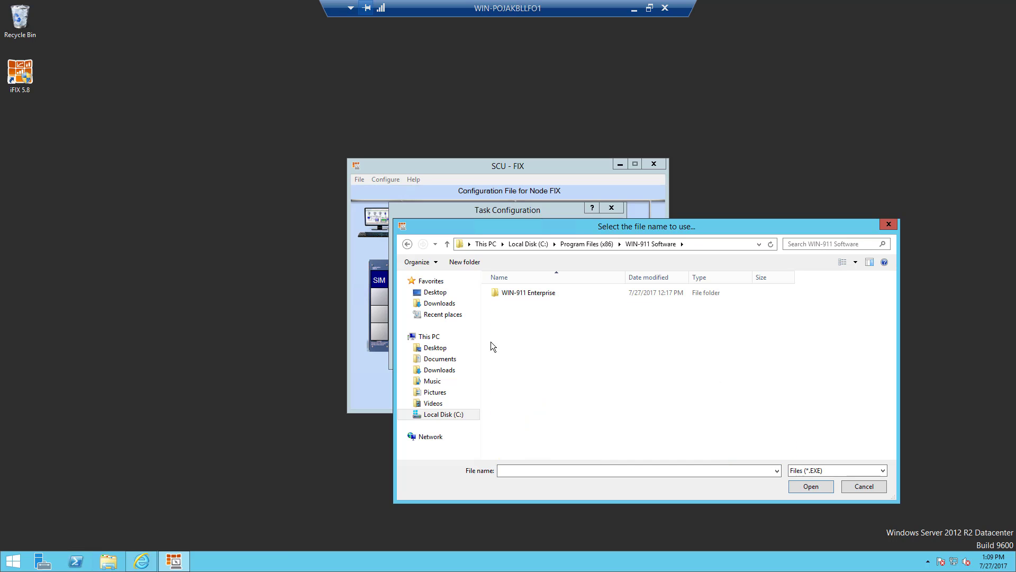
{"action": "double_click", "coordinate": [522, 294]}
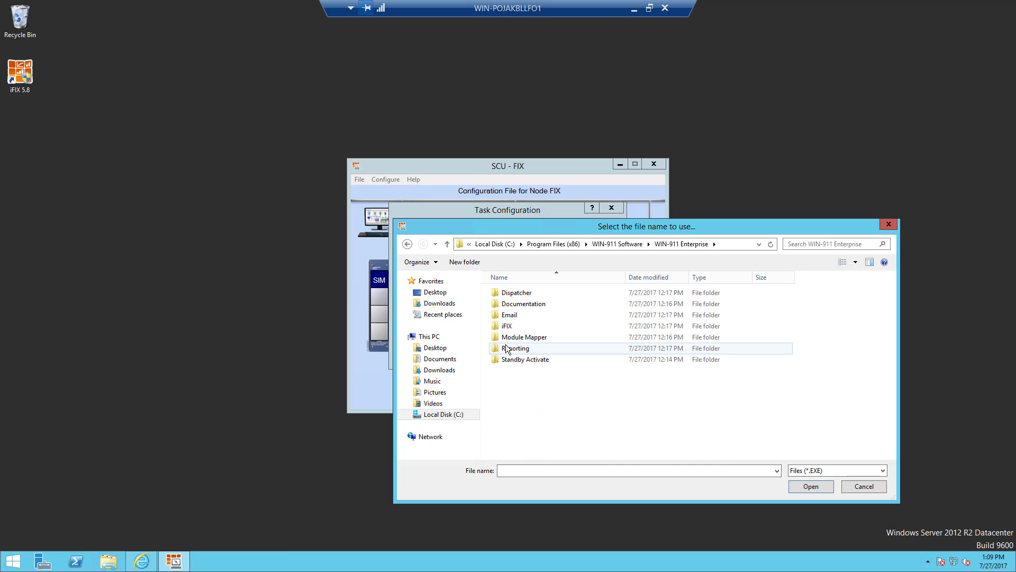
{"action": "double_click", "coordinate": [507, 326]}
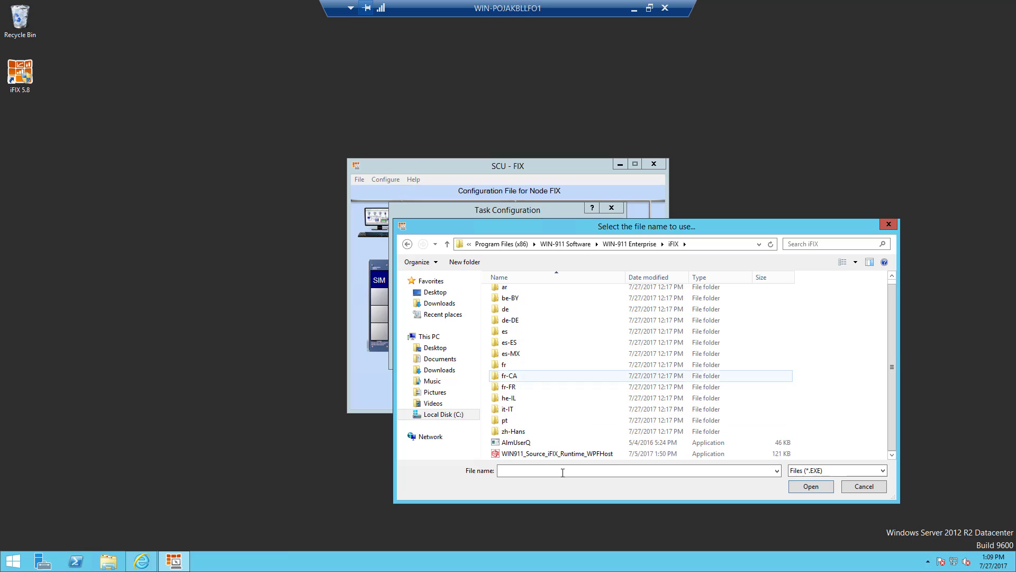
{"action": "left_click", "coordinate": [546, 455]}
{"action": "double_click", "coordinate": [545, 454]}
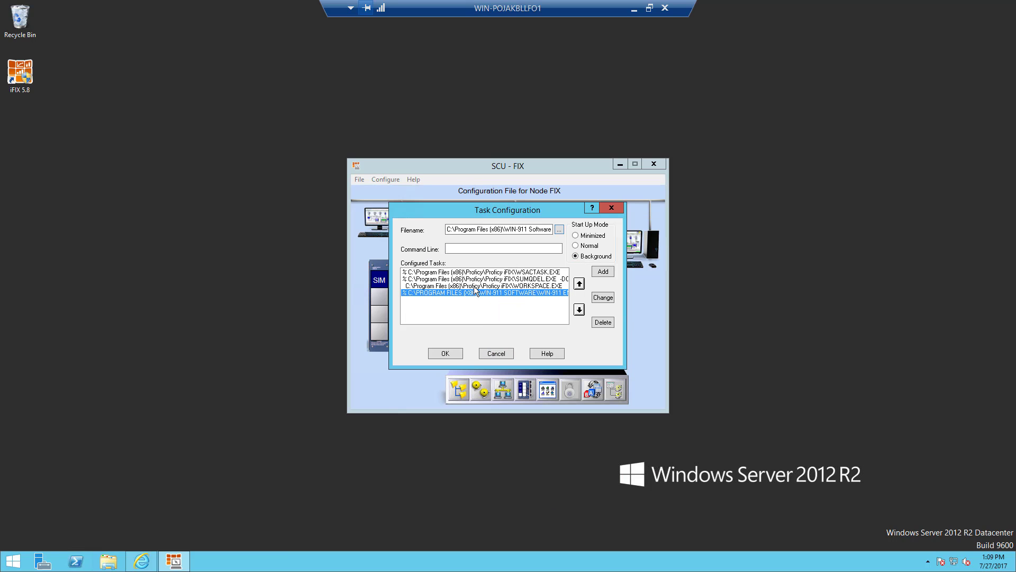
{"action": "left_click", "coordinate": [604, 273]}
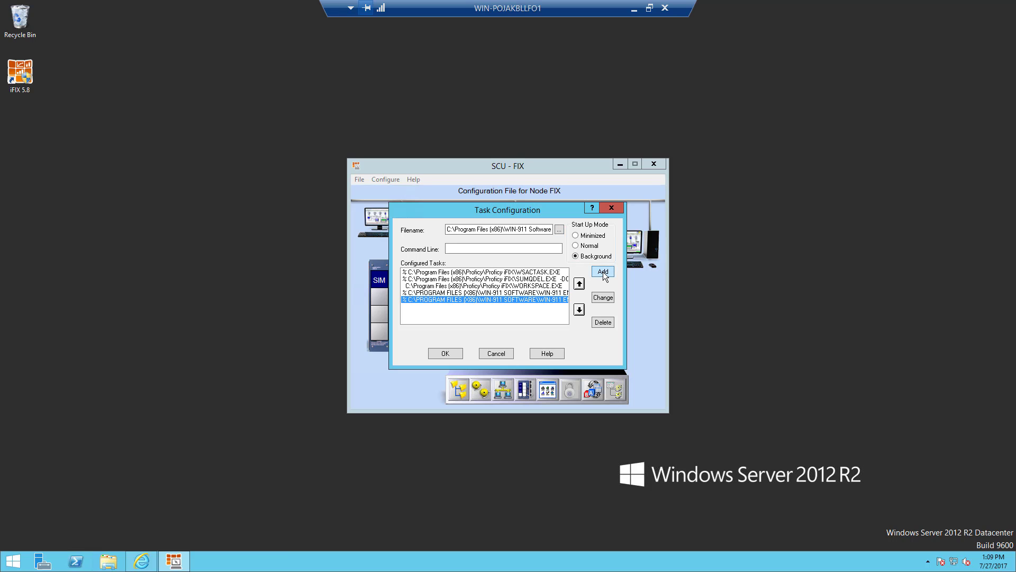
Accept the task configuration, save the SCU file and switch back to the WIN-911 iFIX source page in Internet Explorer.
{"action": "left_click", "coordinate": [445, 355]}
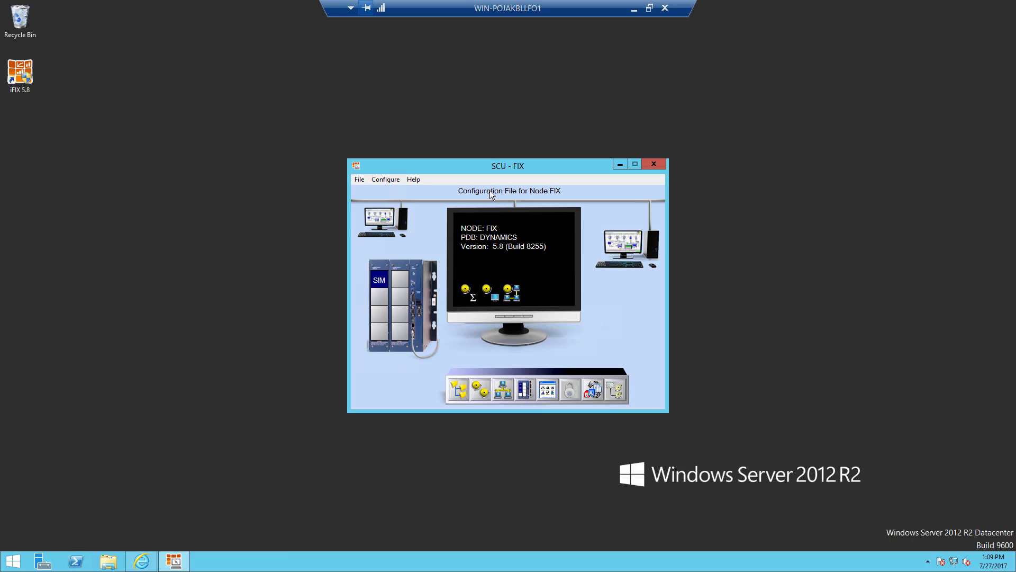
{"action": "left_click", "coordinate": [358, 180]}
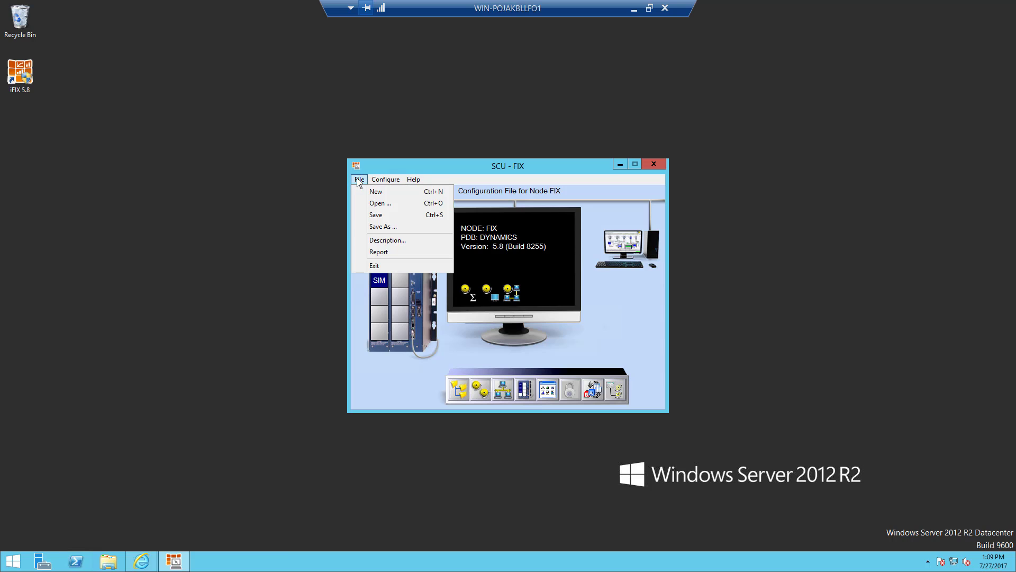
{"action": "left_click", "coordinate": [382, 216]}
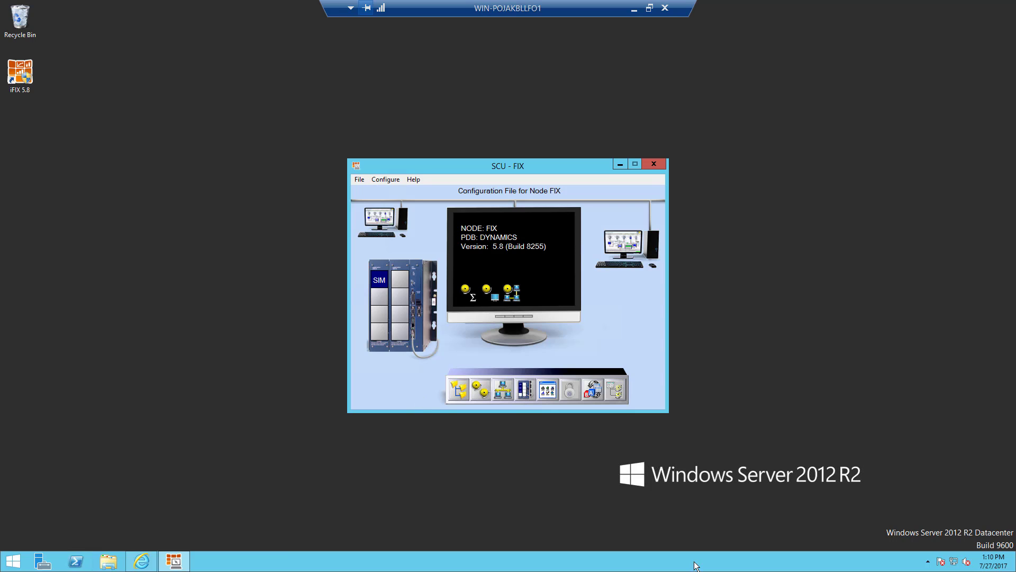
{"action": "left_click", "coordinate": [619, 165]}
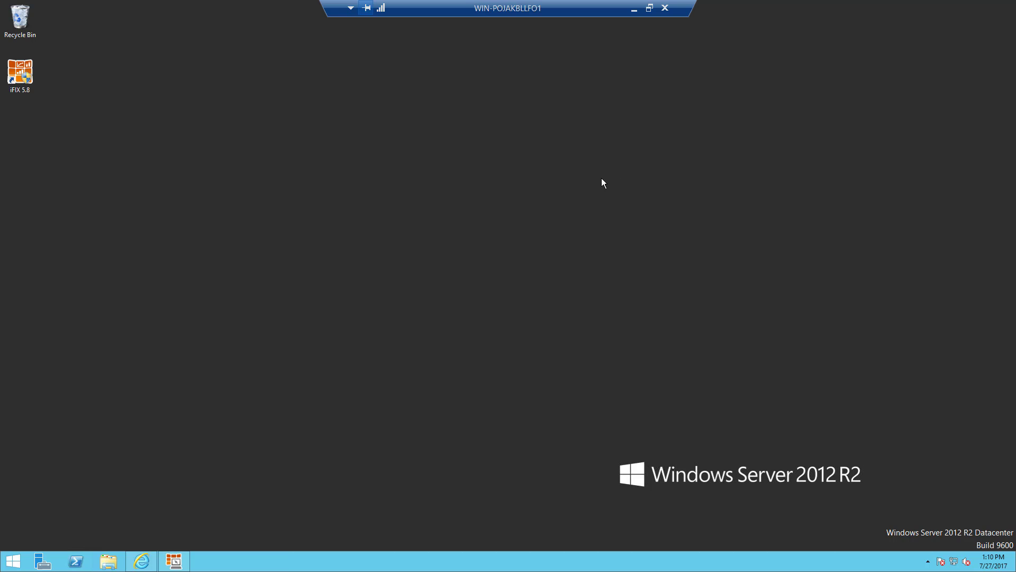
{"action": "left_click", "coordinate": [142, 560]}
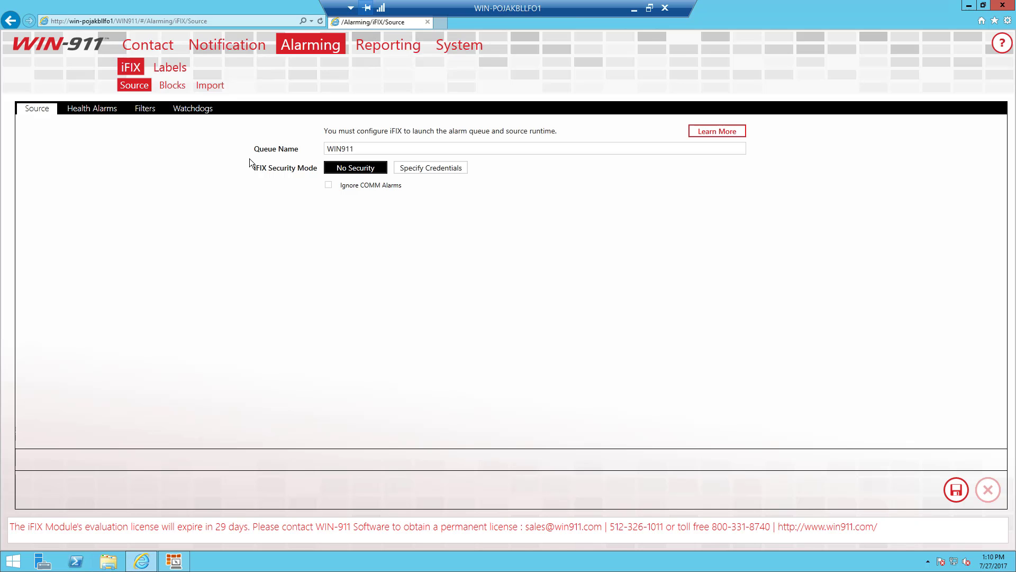
Keep the iFIX security mode at No Security and enable ignoring COMM alarms for the WIN911 queue source.
{"action": "left_click", "coordinate": [337, 149]}
{"action": "left_click", "coordinate": [430, 168]}
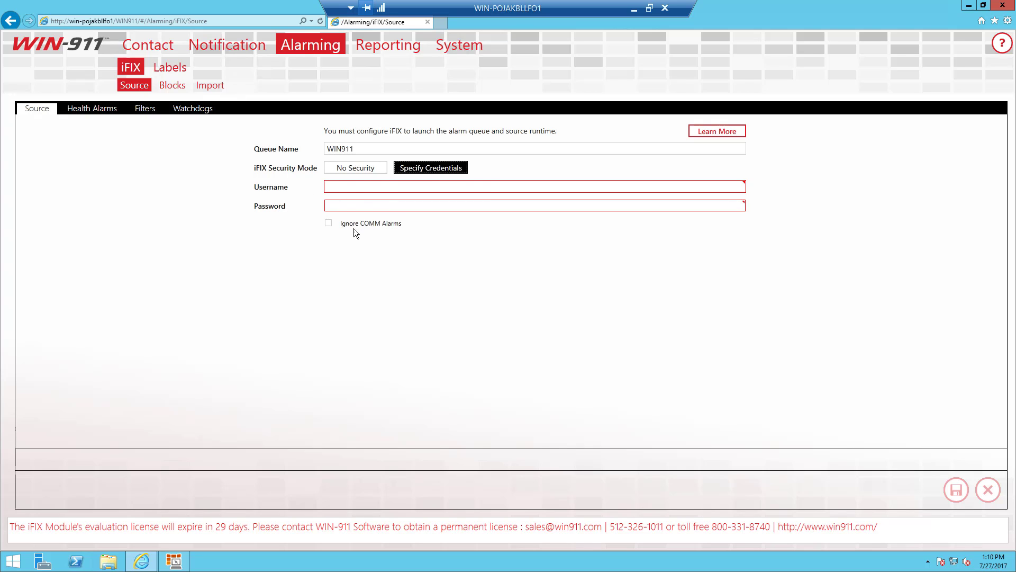
{"action": "left_click", "coordinate": [342, 169]}
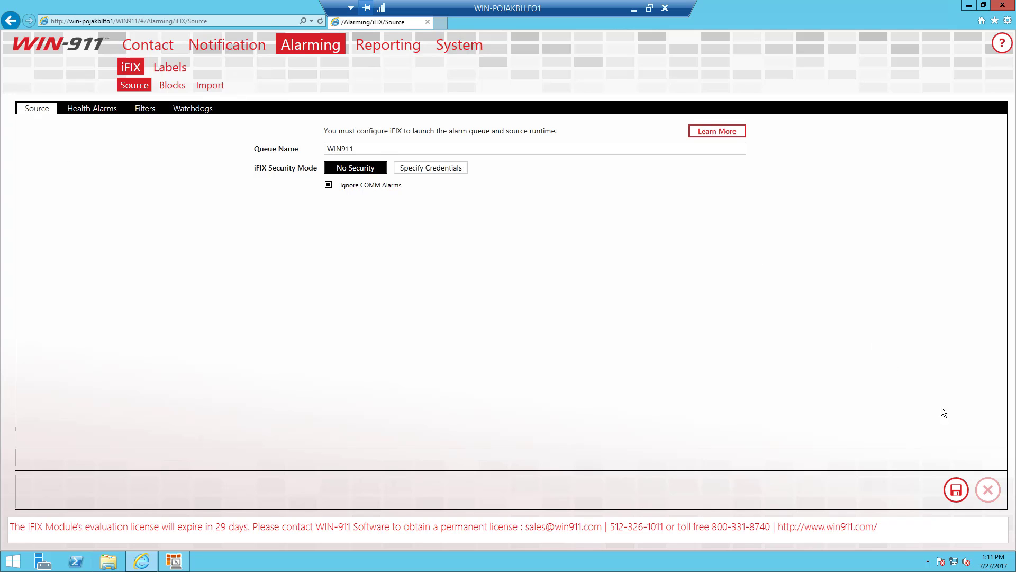
Review the iFIX source's queue read error health alarm and the existing email connections.
{"action": "left_click", "coordinate": [88, 110]}
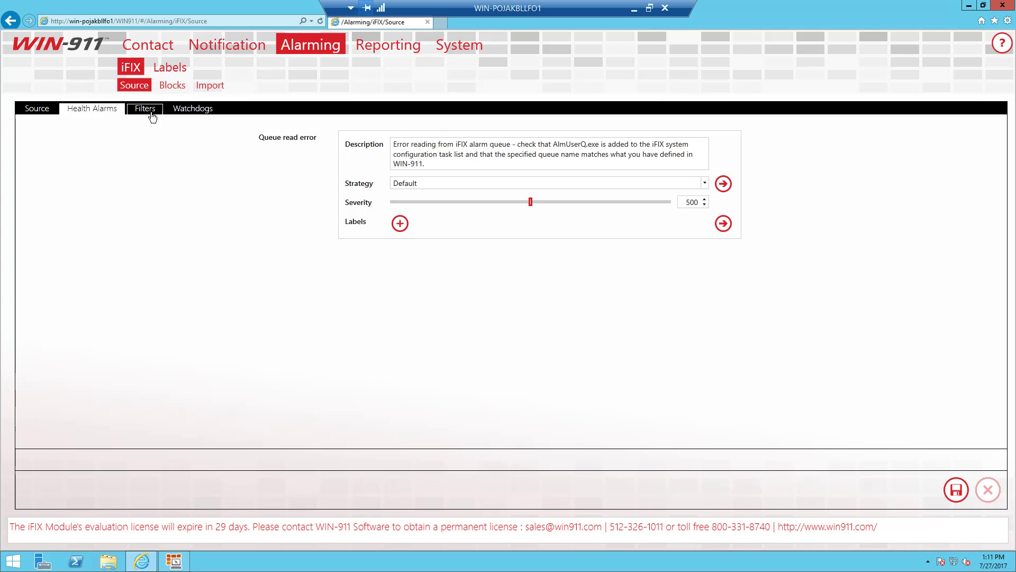
{"action": "left_click", "coordinate": [35, 110]}
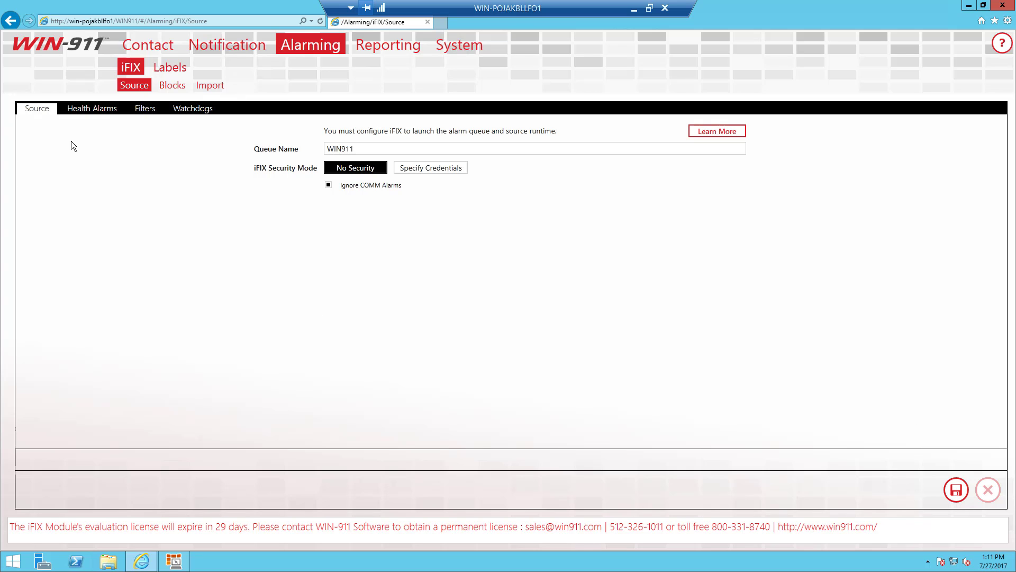
{"action": "left_click", "coordinate": [91, 111]}
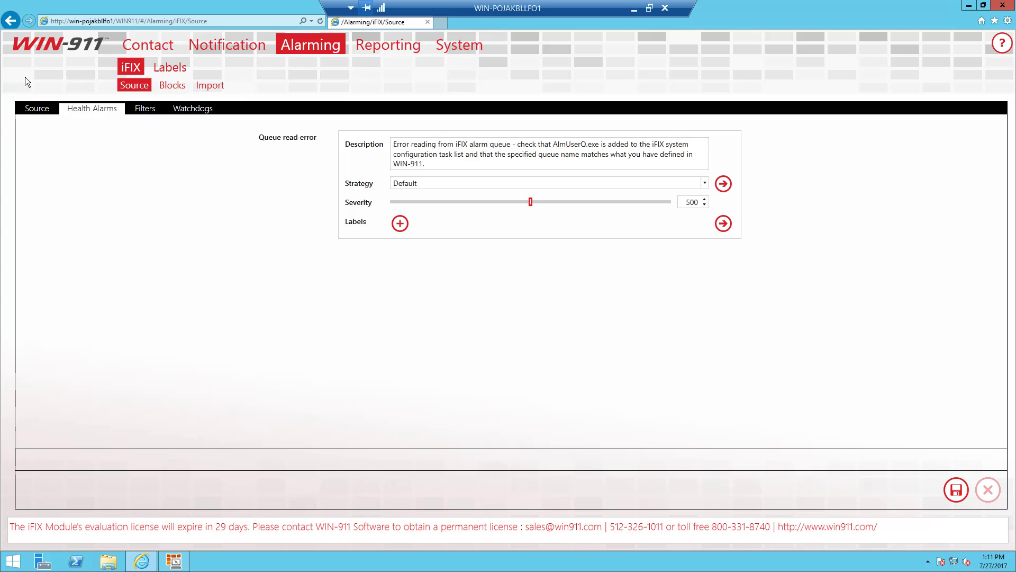
{"action": "left_click", "coordinate": [148, 49]}
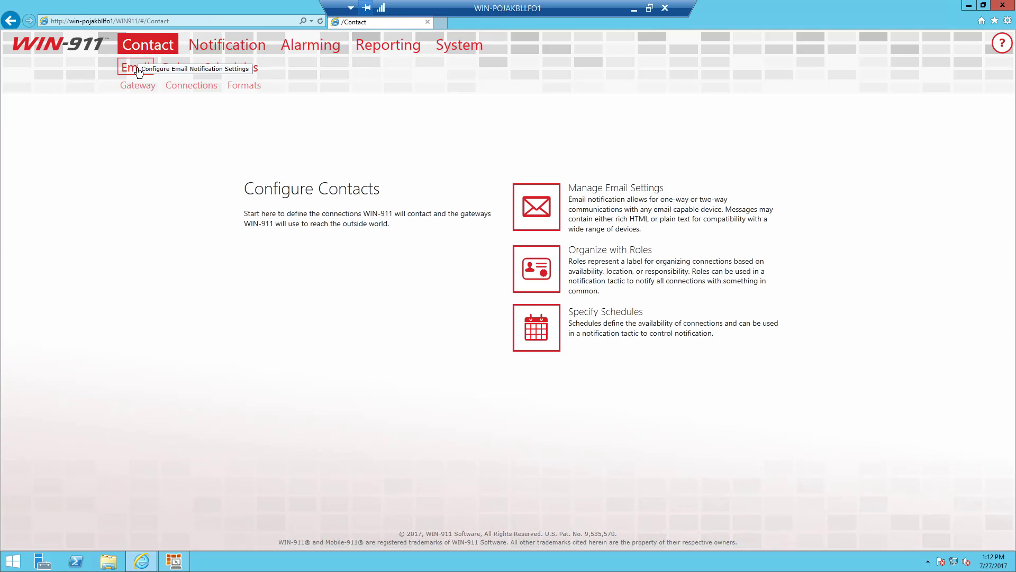
{"action": "left_click", "coordinate": [136, 68]}
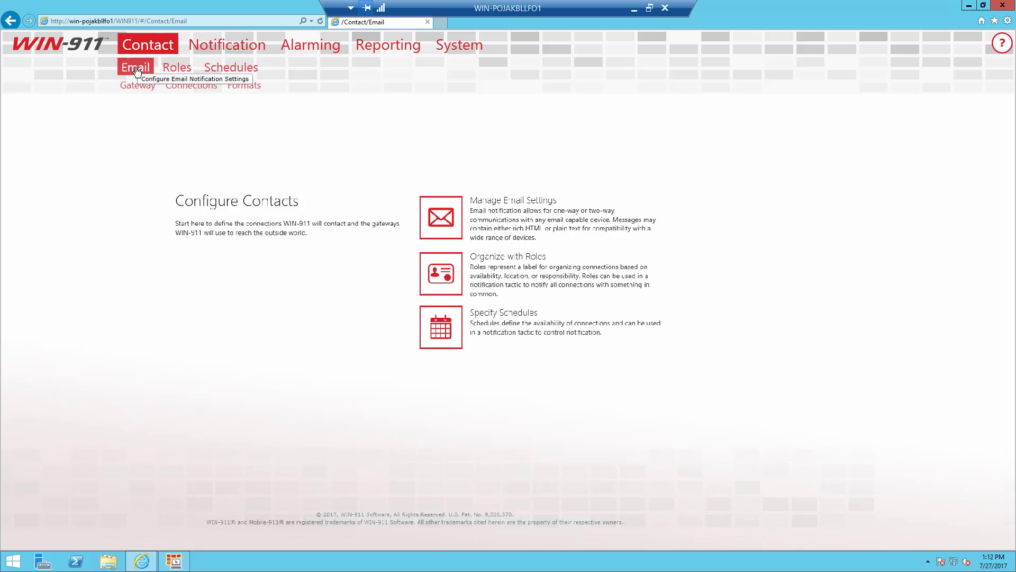
{"action": "left_click", "coordinate": [188, 86]}
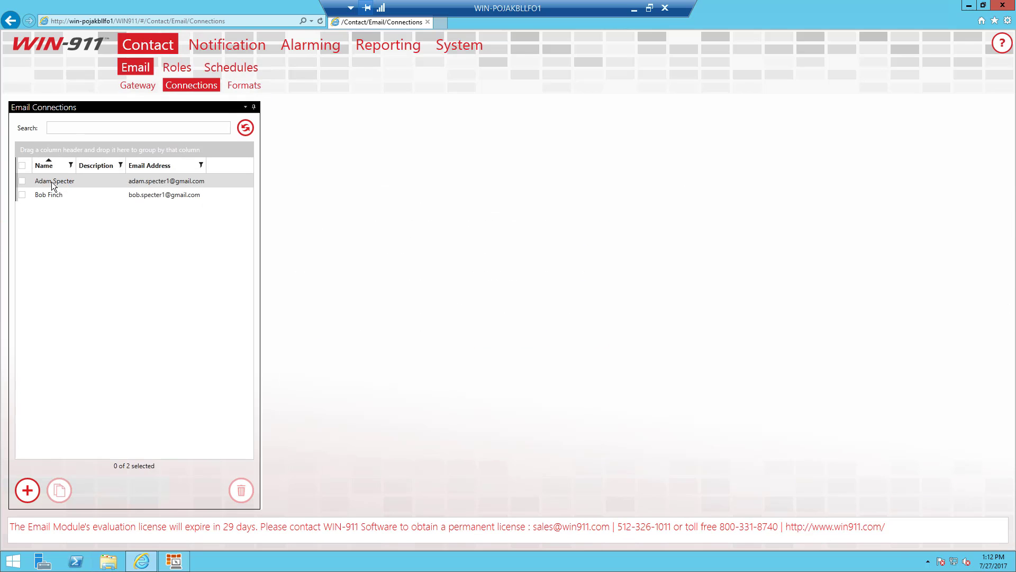
Review the callout list of the Alert Floor Operators basic tactic and the available notification strategies.
{"action": "left_click", "coordinate": [216, 45]}
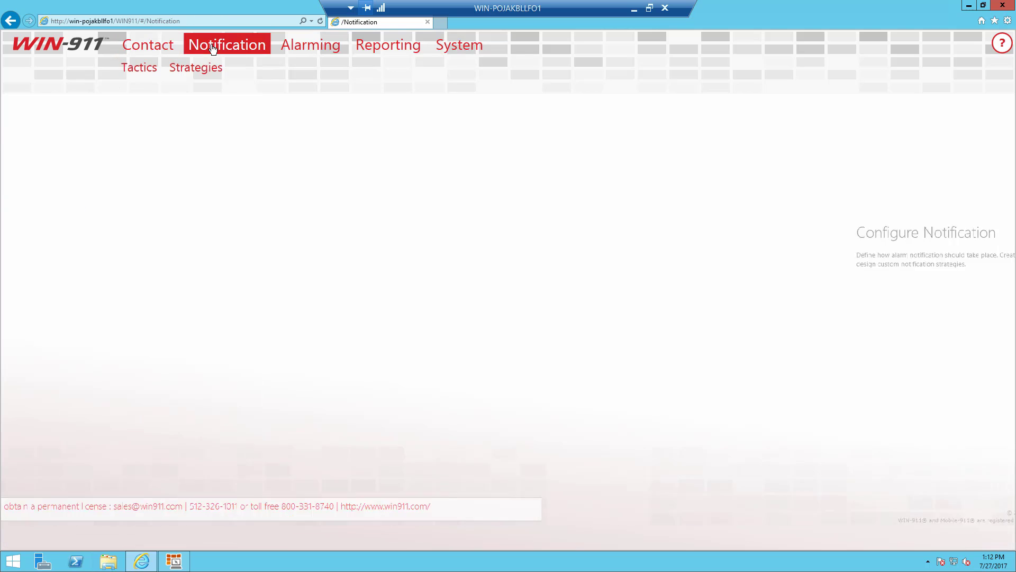
{"action": "left_click", "coordinate": [137, 69]}
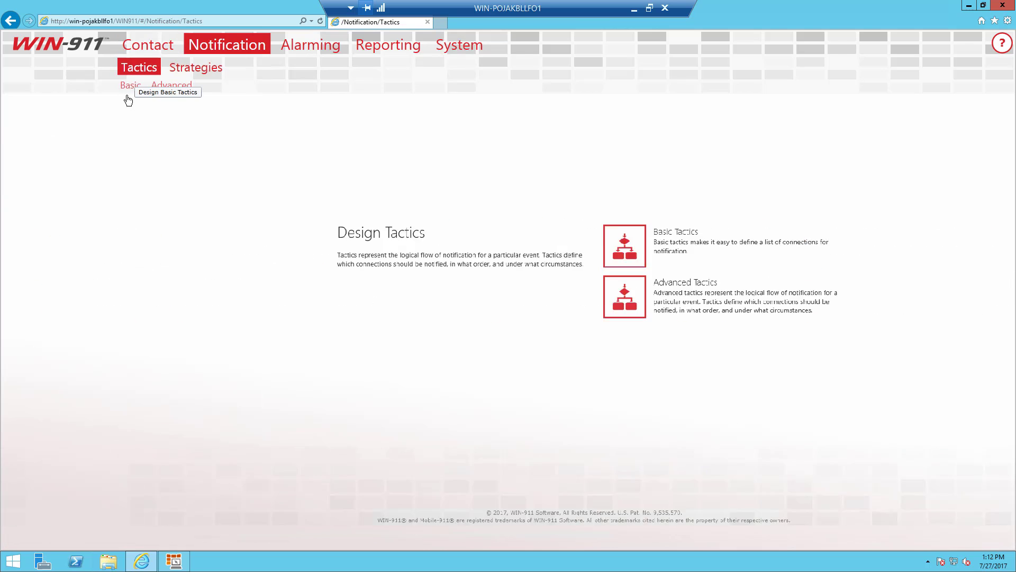
{"action": "left_click", "coordinate": [132, 86]}
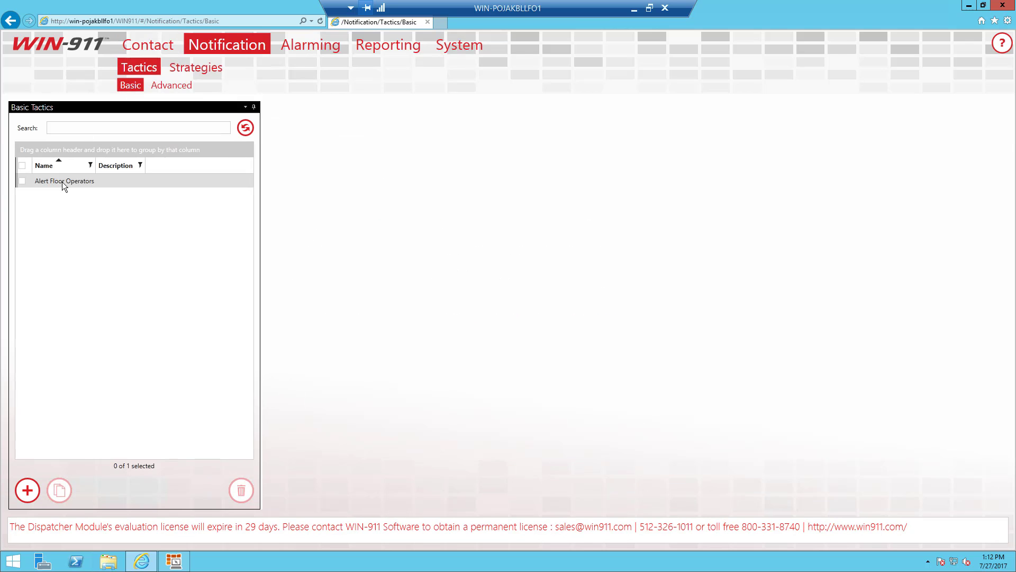
{"action": "left_click", "coordinate": [62, 181]}
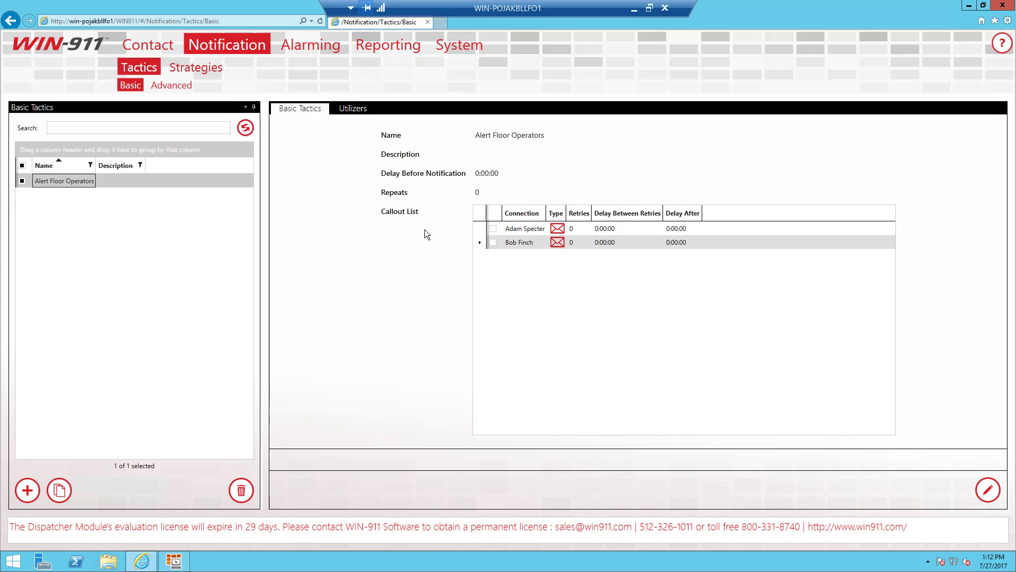
{"action": "left_click", "coordinate": [198, 68]}
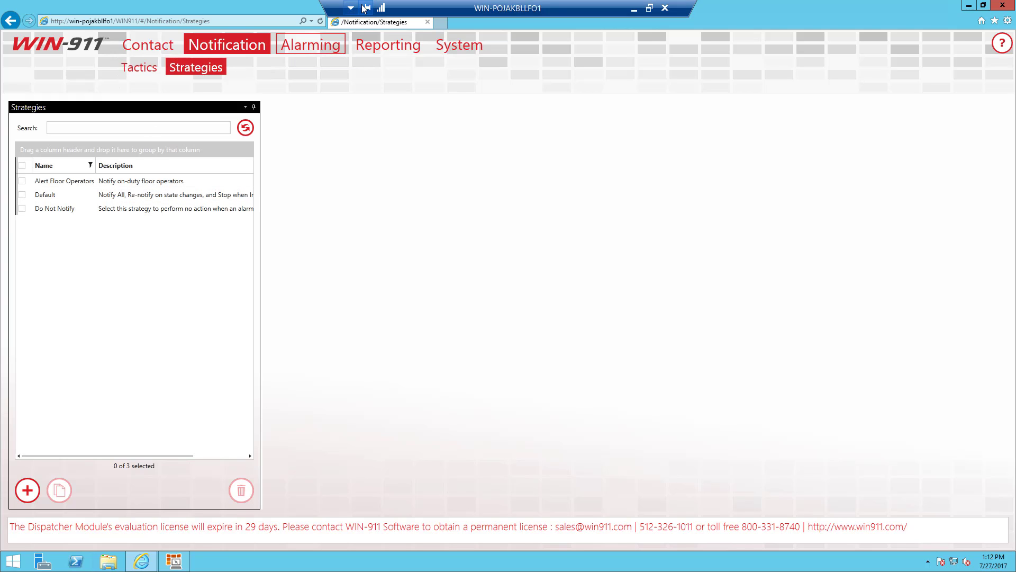
Return to the iFIX source's health alarms and set the queue read error strategy to Alert Floor Operators.
{"action": "left_click", "coordinate": [310, 52]}
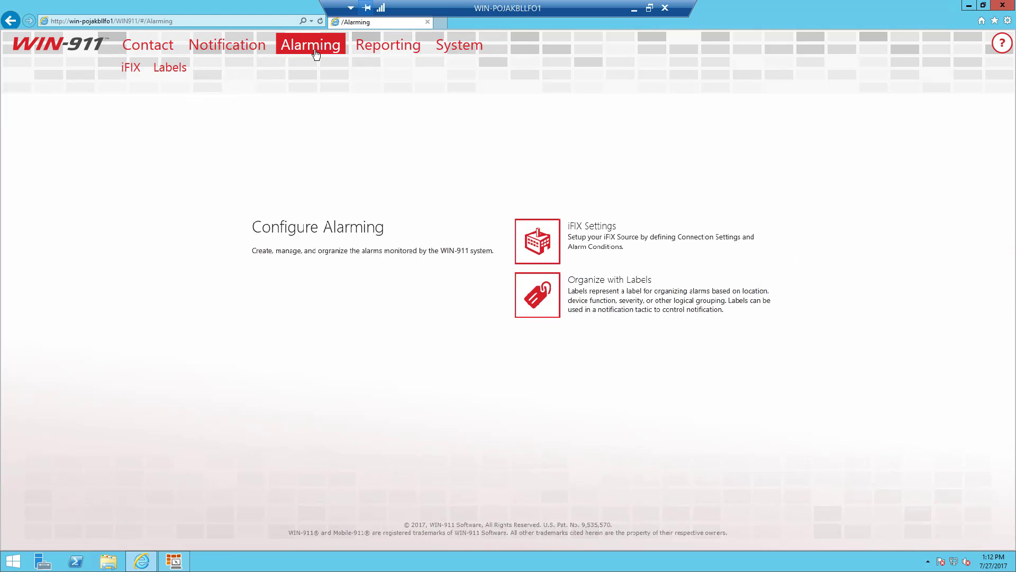
{"action": "left_click", "coordinate": [553, 236]}
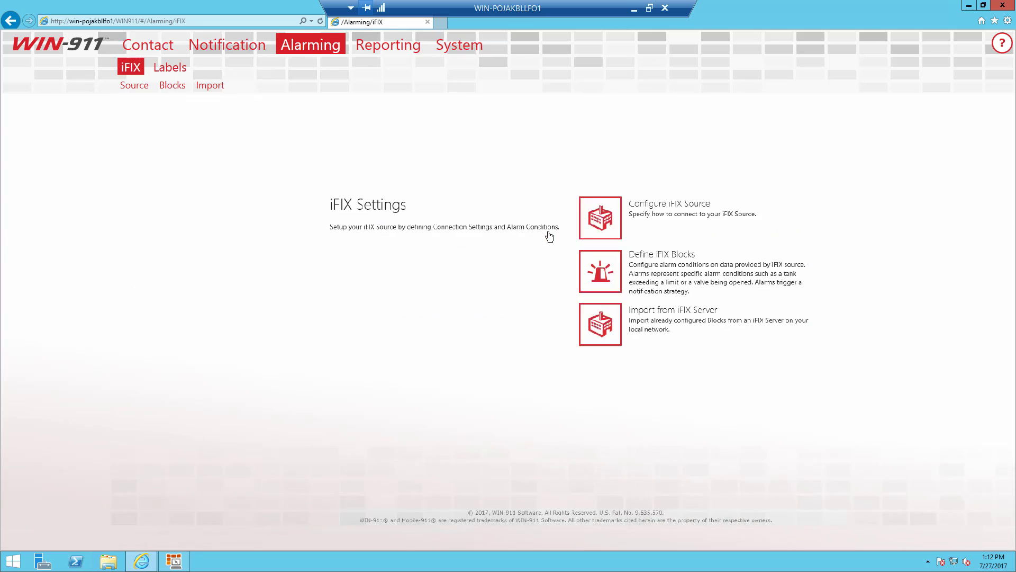
{"action": "left_click", "coordinate": [543, 210]}
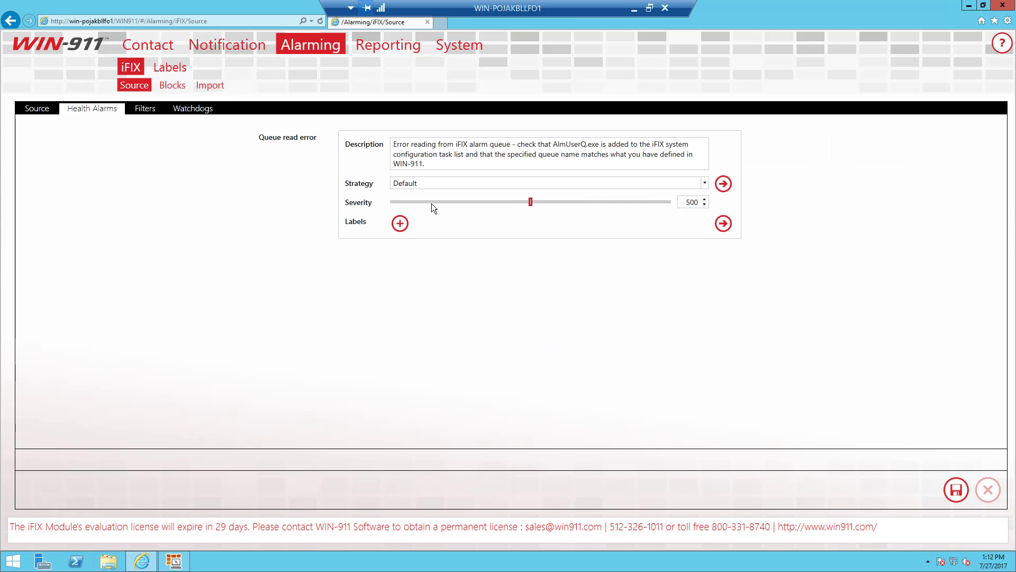
{"action": "left_click", "coordinate": [705, 183]}
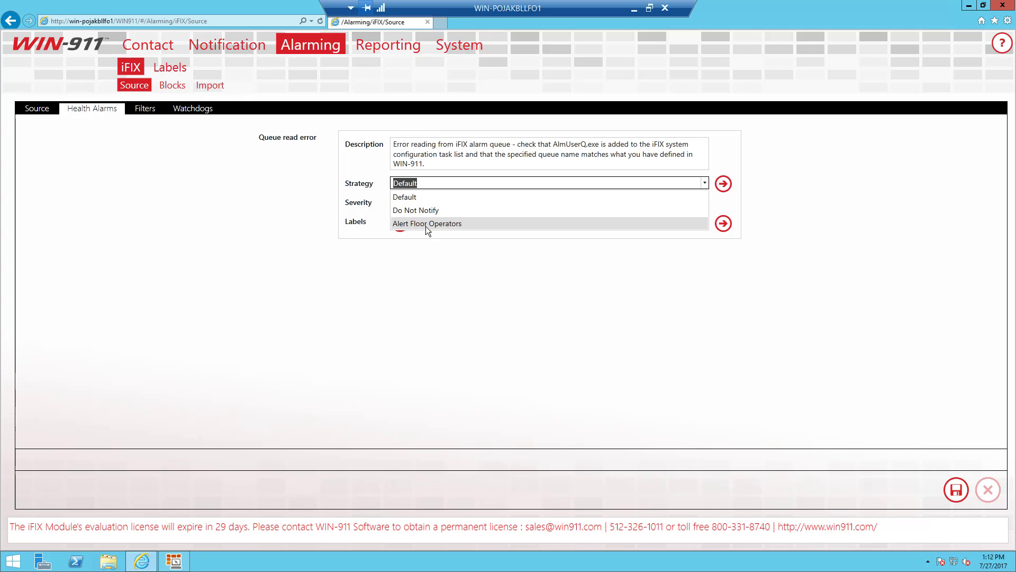
{"action": "left_click", "coordinate": [405, 223]}
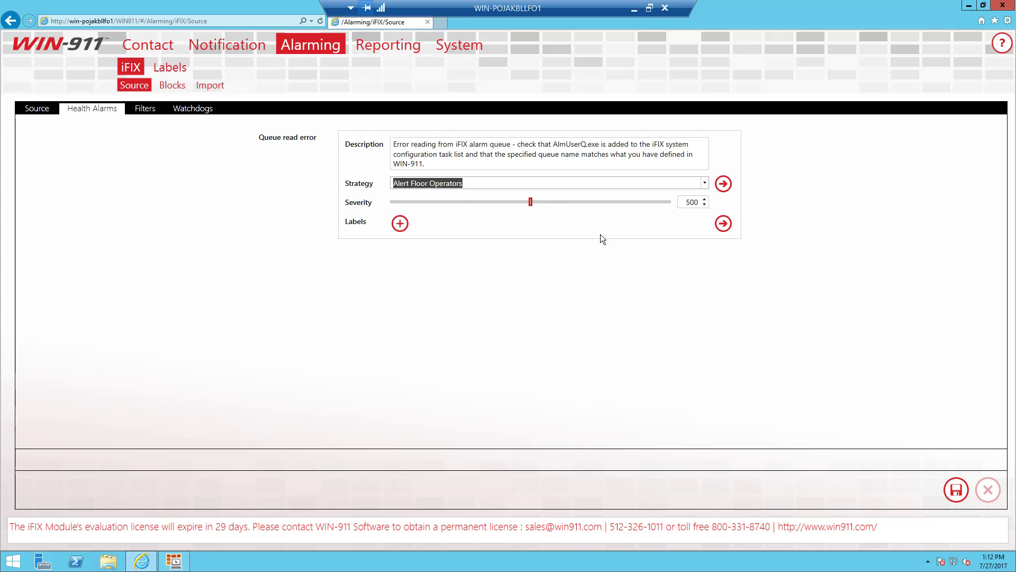
Set the queue read error severity to 800 and assign the Safety label to it.
{"action": "left_click_drag", "start_coordinate": [531, 201], "coordinate": [617, 199]}
{"action": "right_click", "coordinate": [603, 207]}
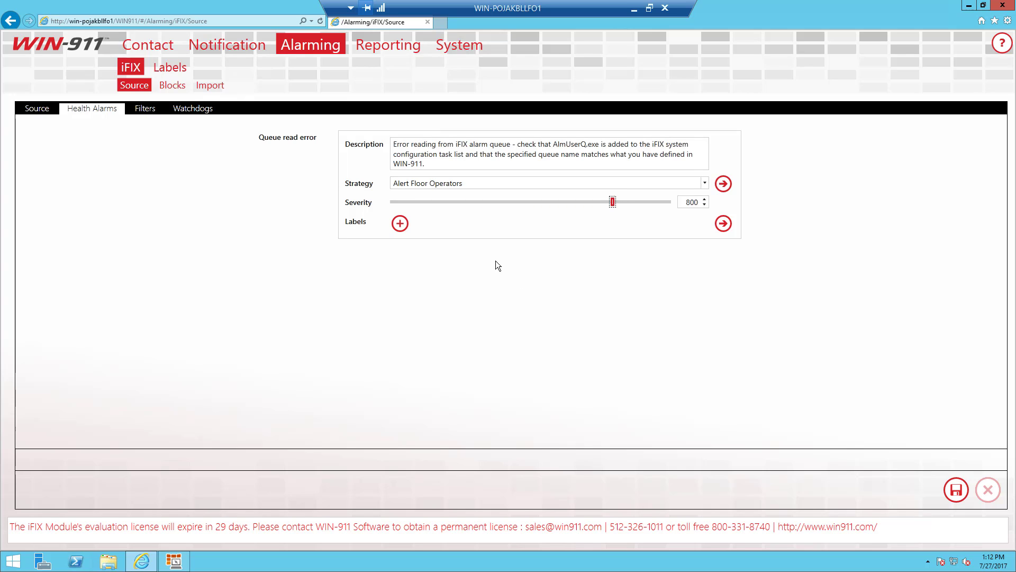
{"action": "left_click", "coordinate": [399, 223]}
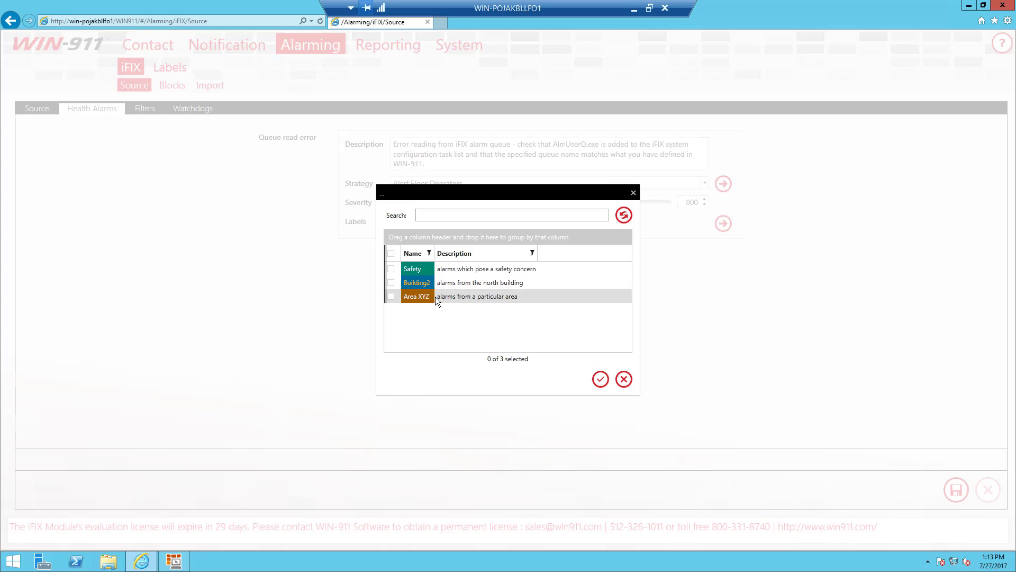
{"action": "left_click", "coordinate": [392, 269]}
{"action": "left_click", "coordinate": [600, 379]}
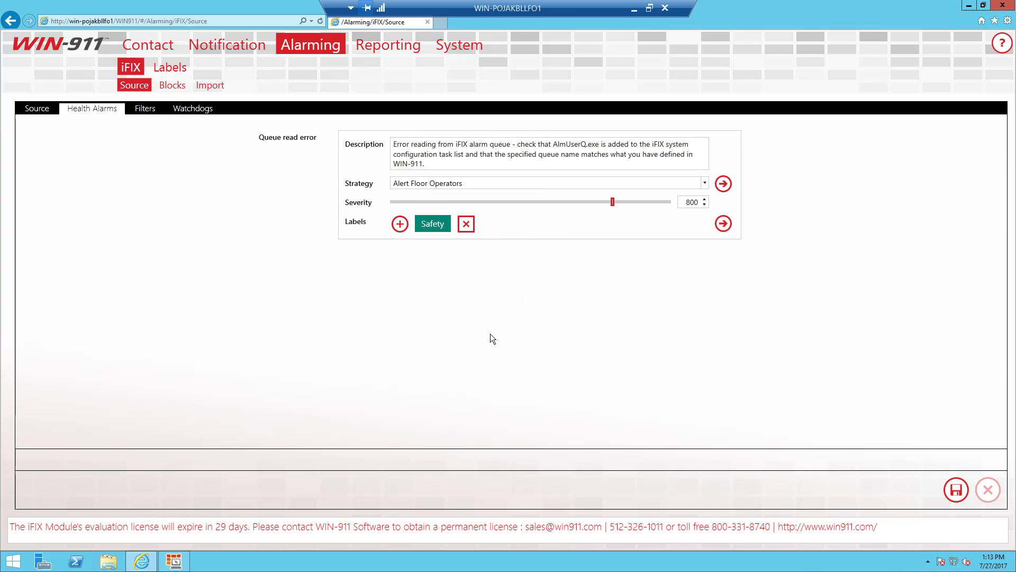
Add a filter to the iFIX source and restrict it from all block names to specific block names.
{"action": "left_click", "coordinate": [146, 115]}
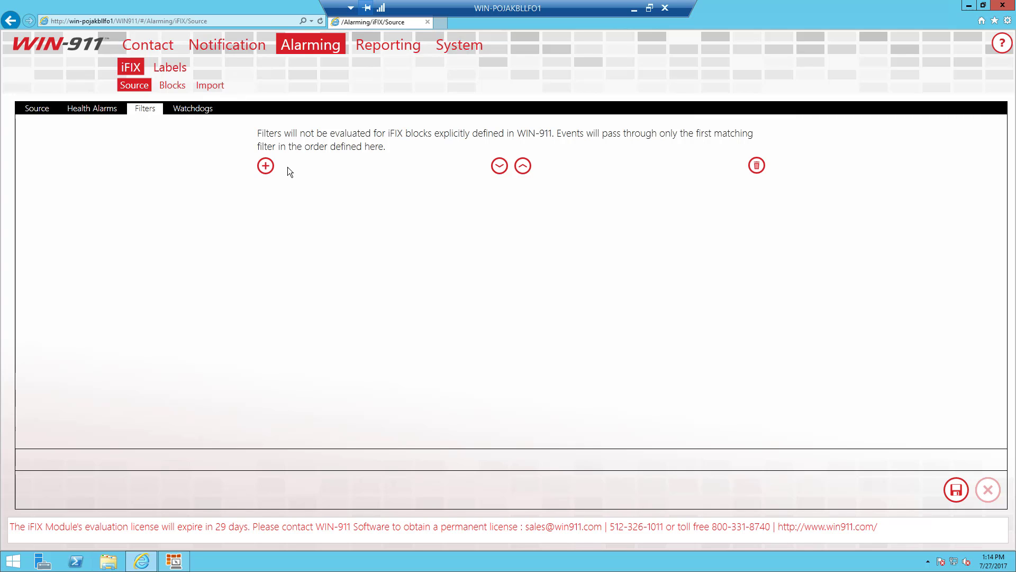
{"action": "left_click", "coordinate": [265, 167]}
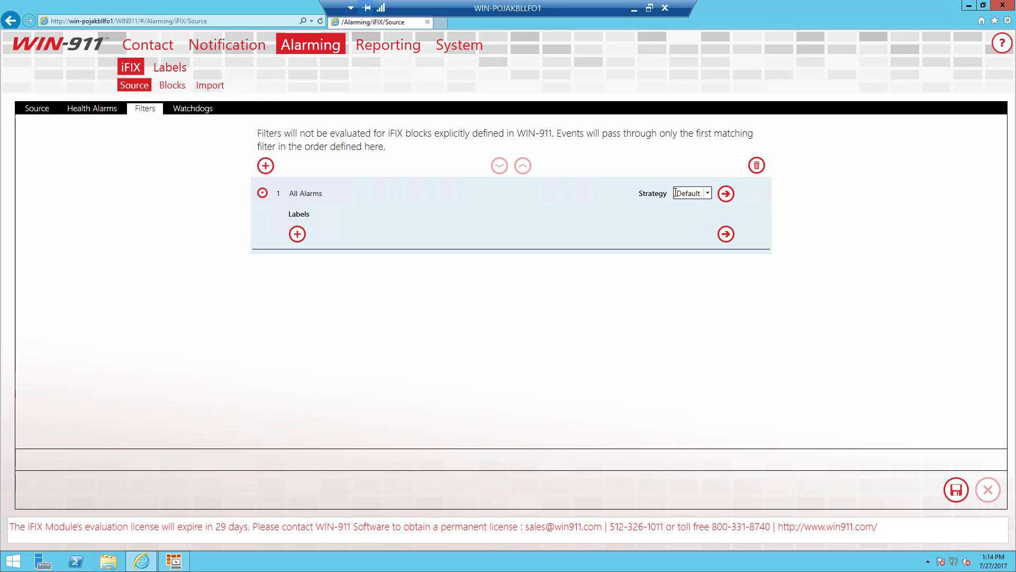
{"action": "left_click", "coordinate": [262, 195]}
{"action": "left_click", "coordinate": [261, 195]}
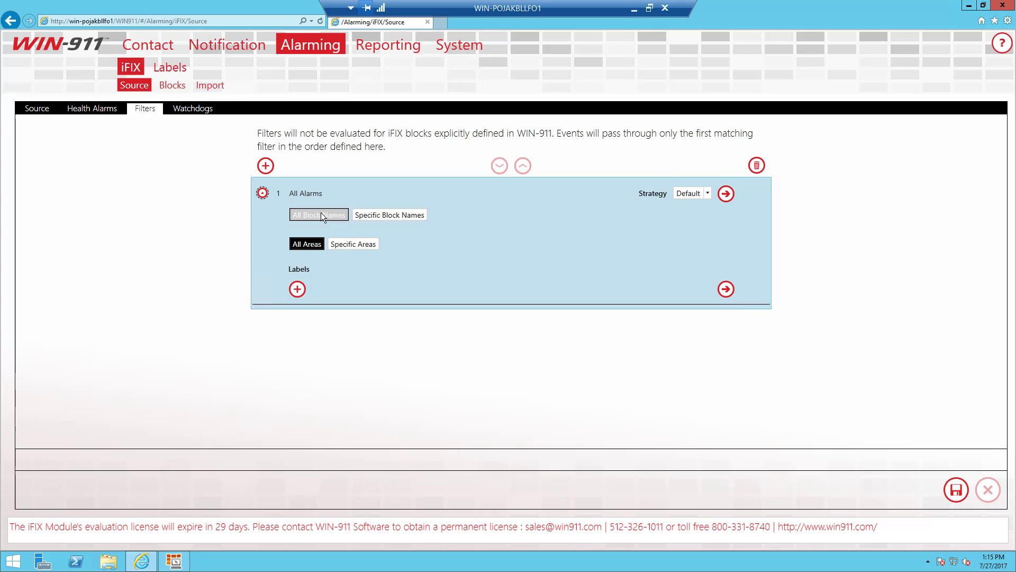
{"action": "left_click", "coordinate": [371, 216]}
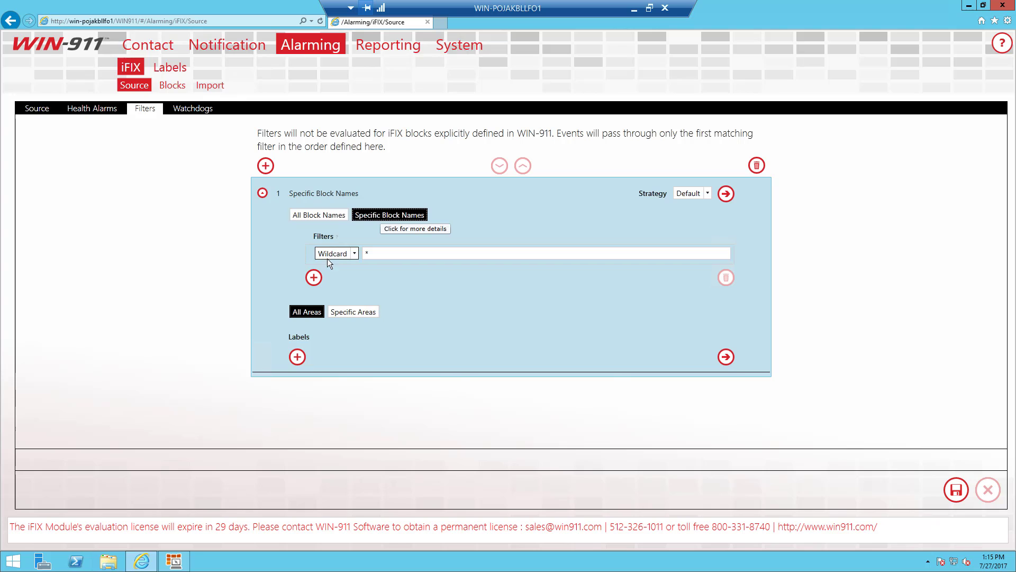
Set the filter's first block name condition to the wildcard pattern *TANK.
{"action": "left_click", "coordinate": [356, 253]}
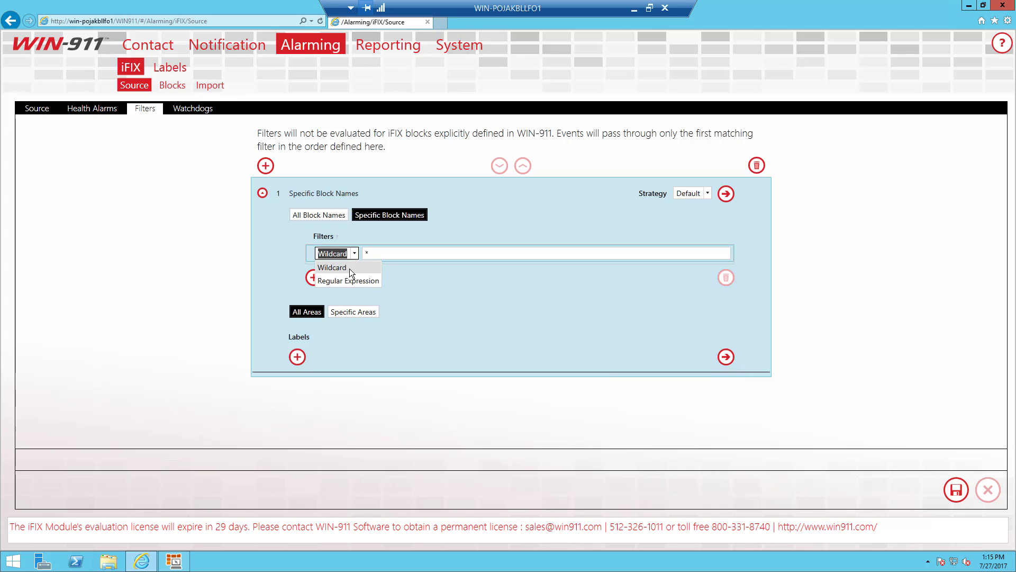
{"action": "left_click", "coordinate": [349, 268]}
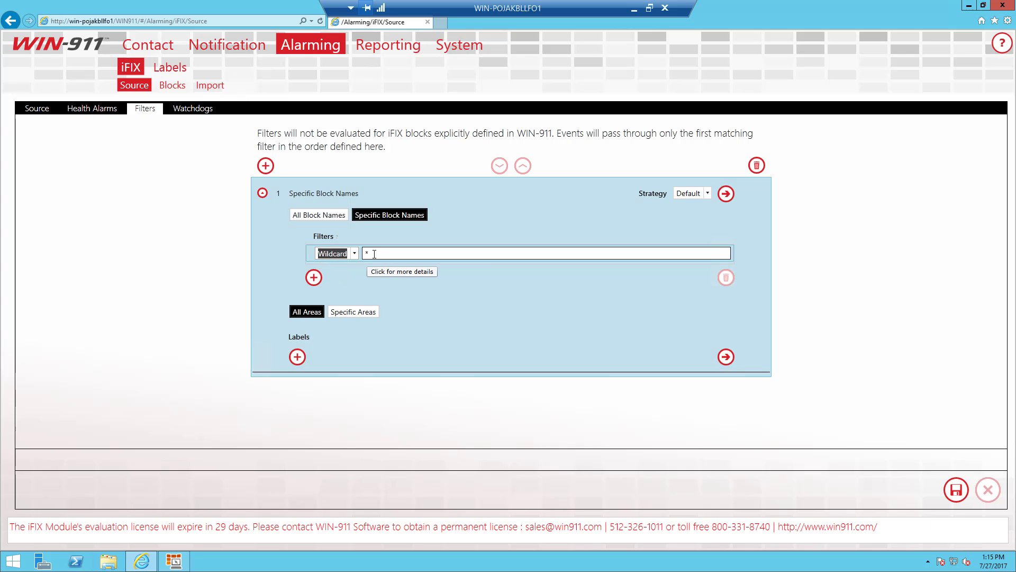
{"action": "left_click", "coordinate": [374, 254]}
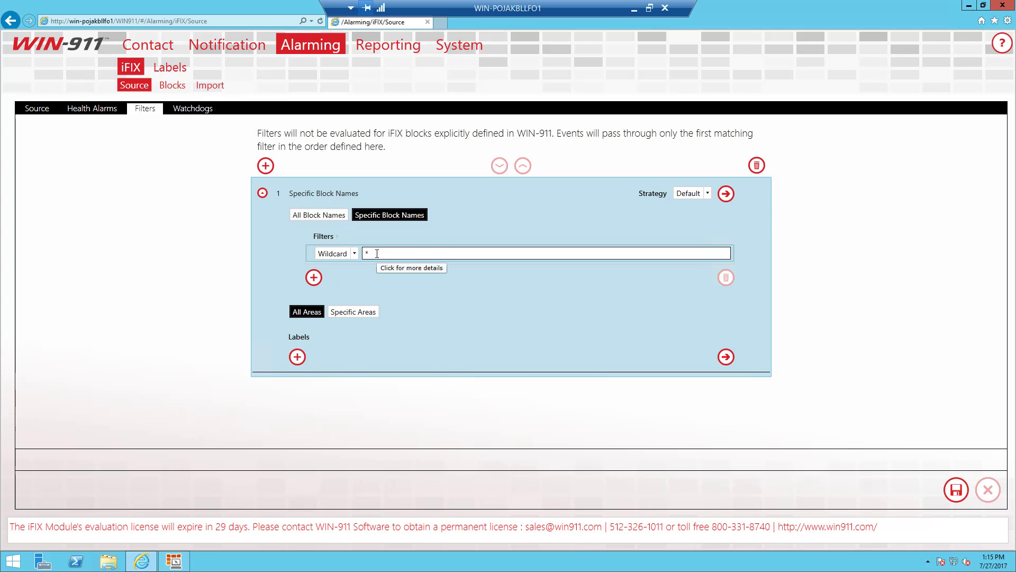
{"action": "type", "text": "TANK"}
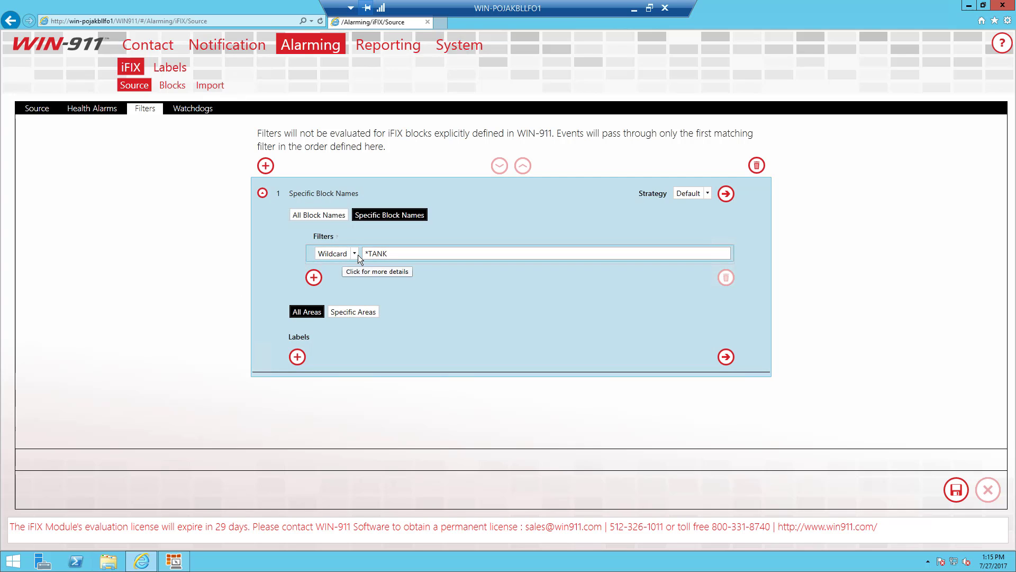
{"action": "left_click", "coordinate": [354, 253]}
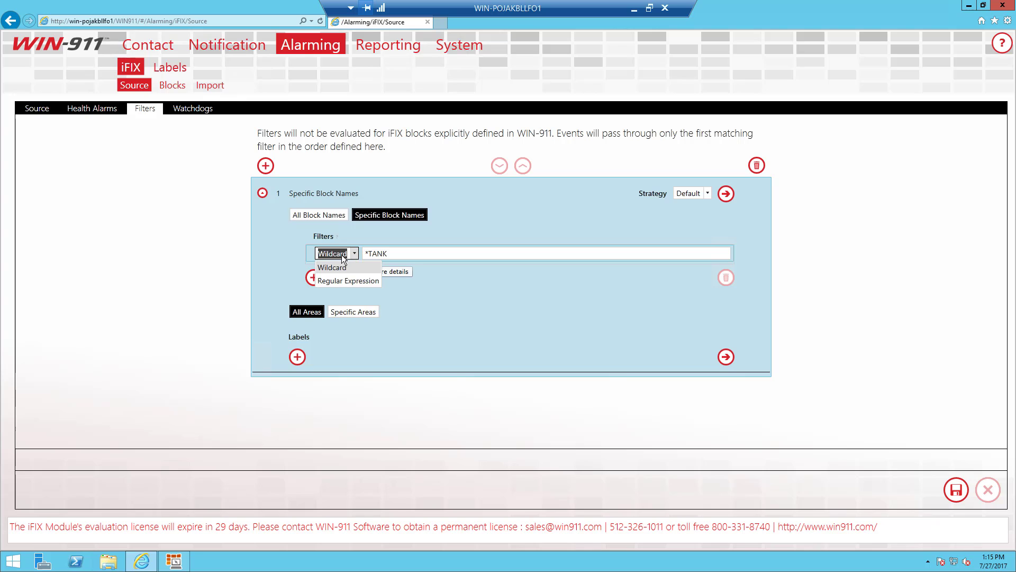
{"action": "left_click", "coordinate": [390, 259]}
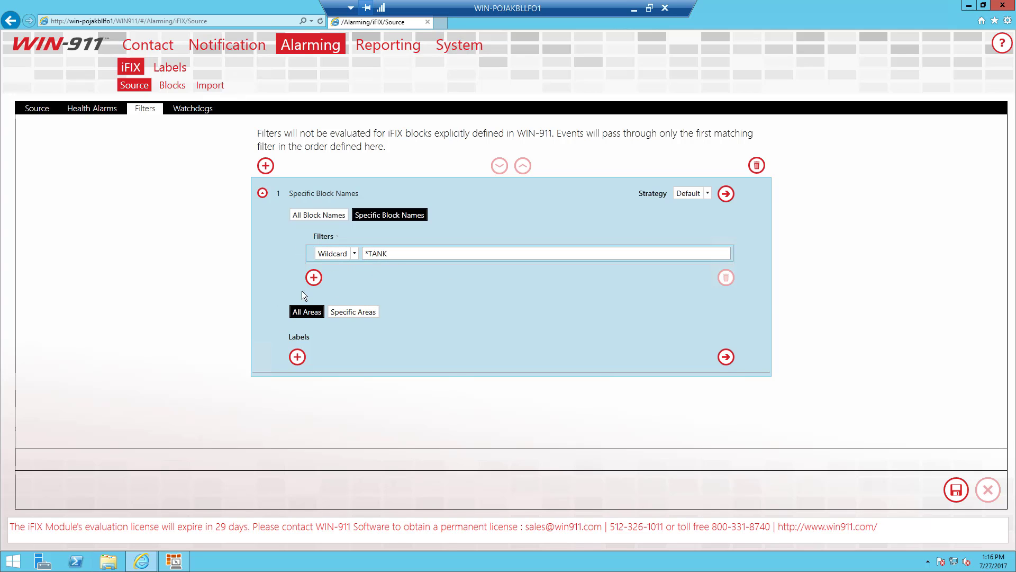
Add a second block name condition to the filter with the wildcard pattern *PUMP.
{"action": "left_click", "coordinate": [314, 277]}
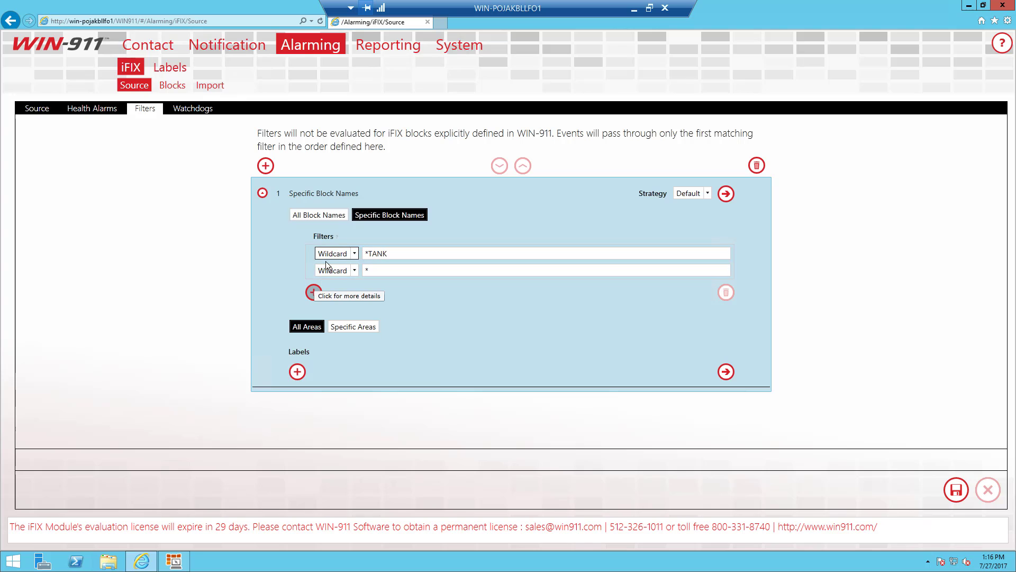
{"action": "left_click", "coordinate": [354, 271]}
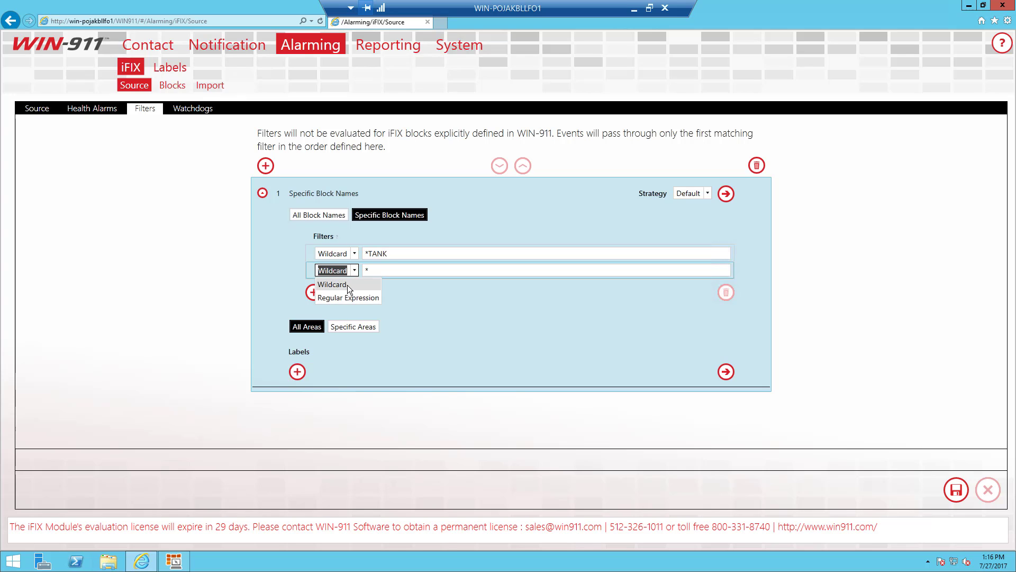
{"action": "left_click", "coordinate": [347, 284]}
{"action": "left_click", "coordinate": [380, 269]}
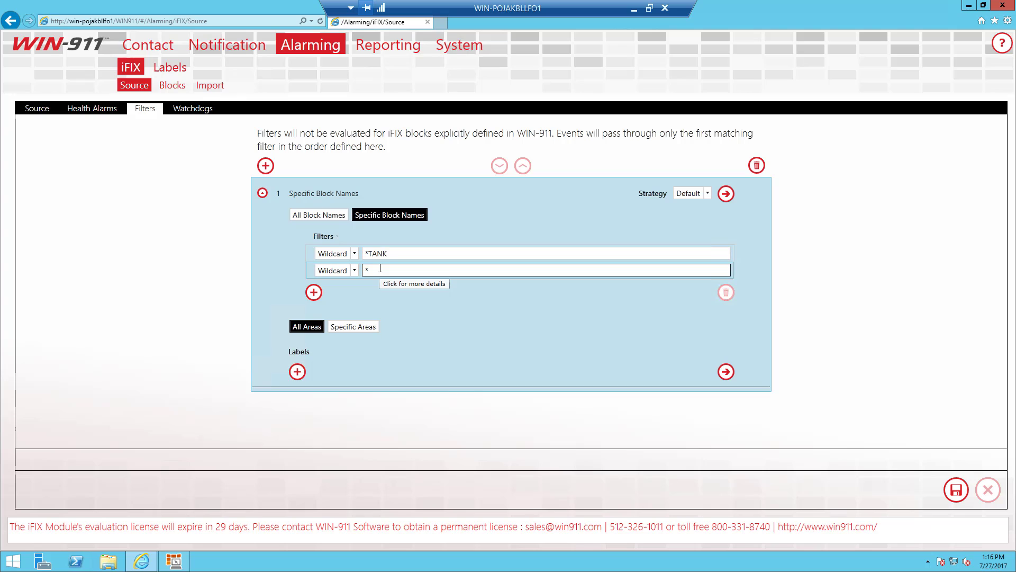
{"action": "type", "text": "PUMP"}
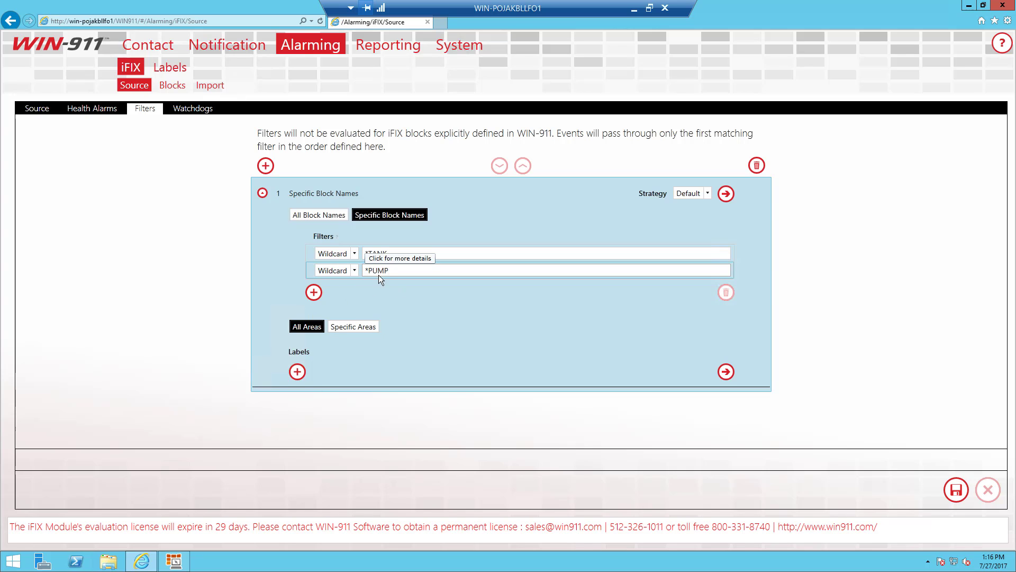
Delete the *PUMP block name condition from the filter and confirm the deletion.
{"action": "left_click", "coordinate": [310, 271]}
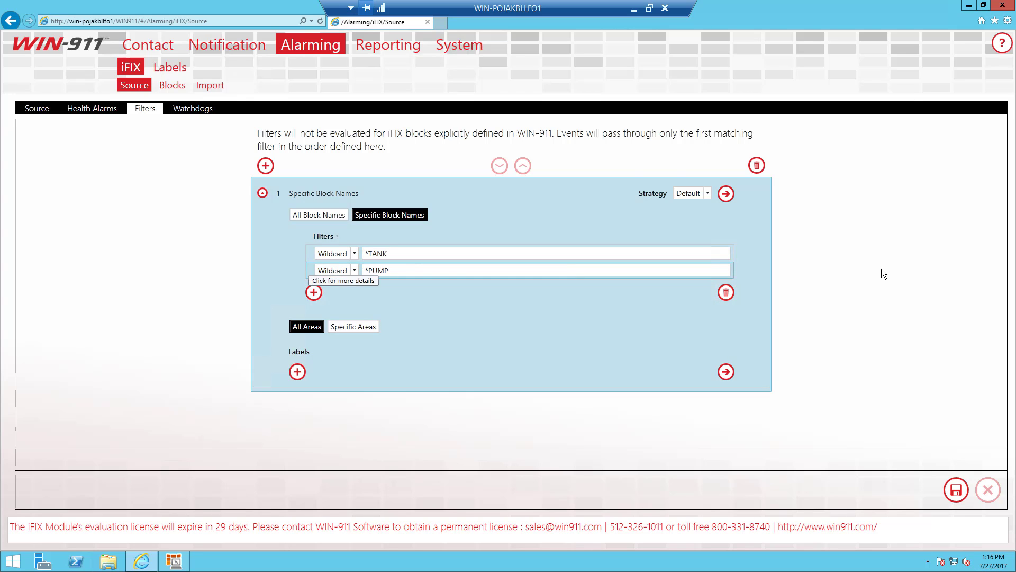
{"action": "left_click", "coordinate": [725, 292]}
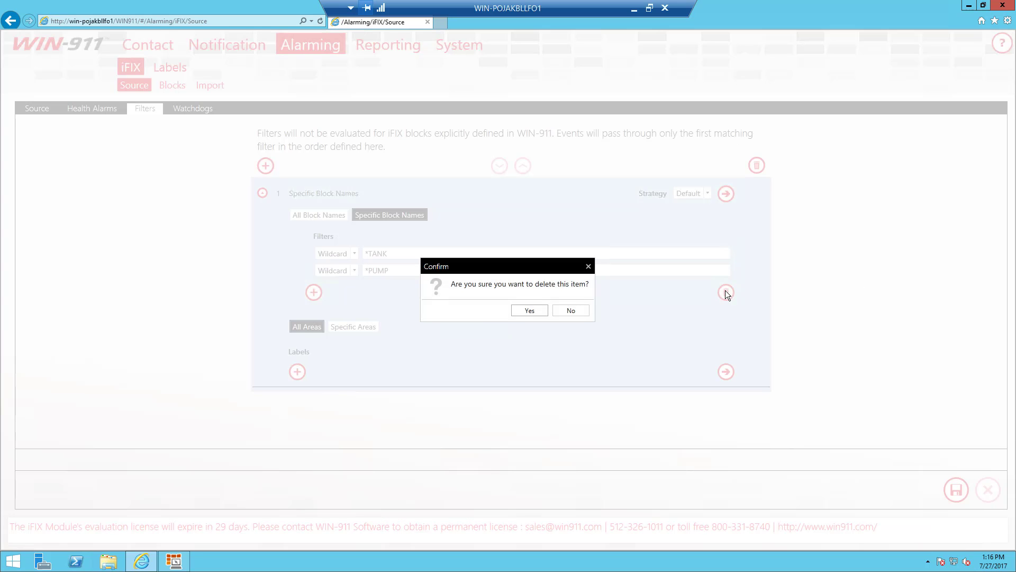
{"action": "left_click", "coordinate": [530, 311]}
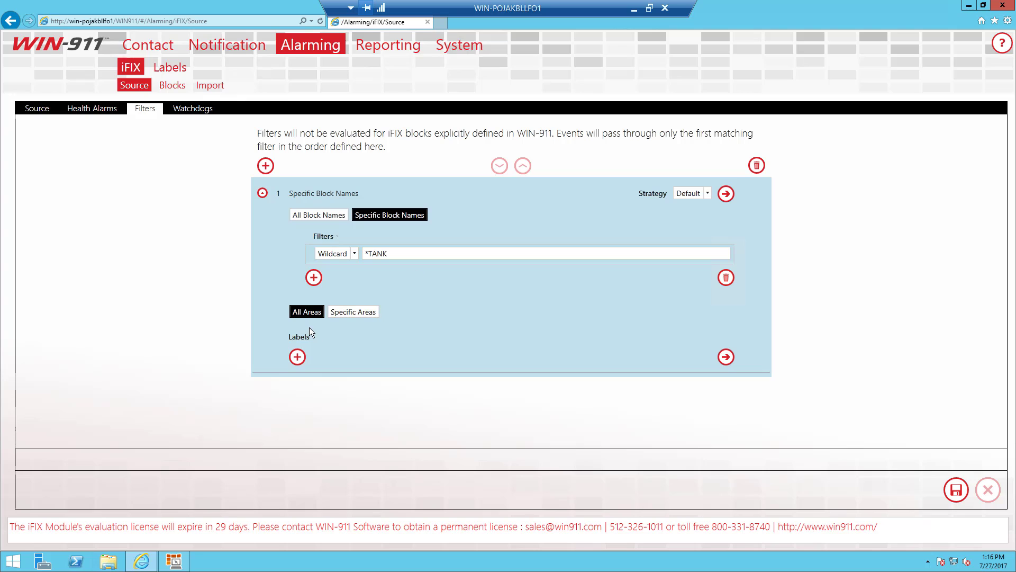
Restrict the filter to specific areas and set its area condition to the wildcard pattern A.
{"action": "left_click", "coordinate": [307, 312]}
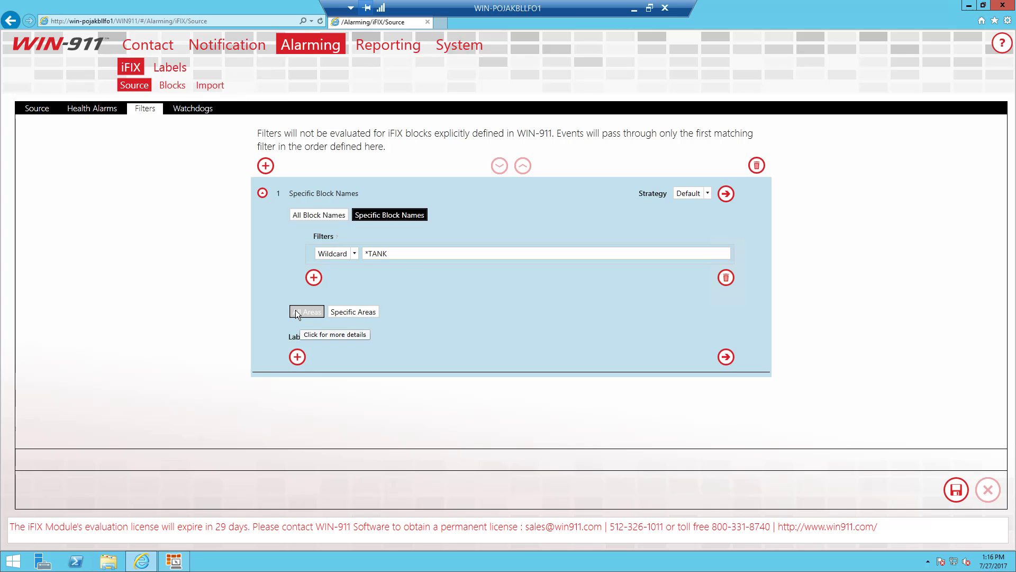
{"action": "left_click", "coordinate": [355, 314]}
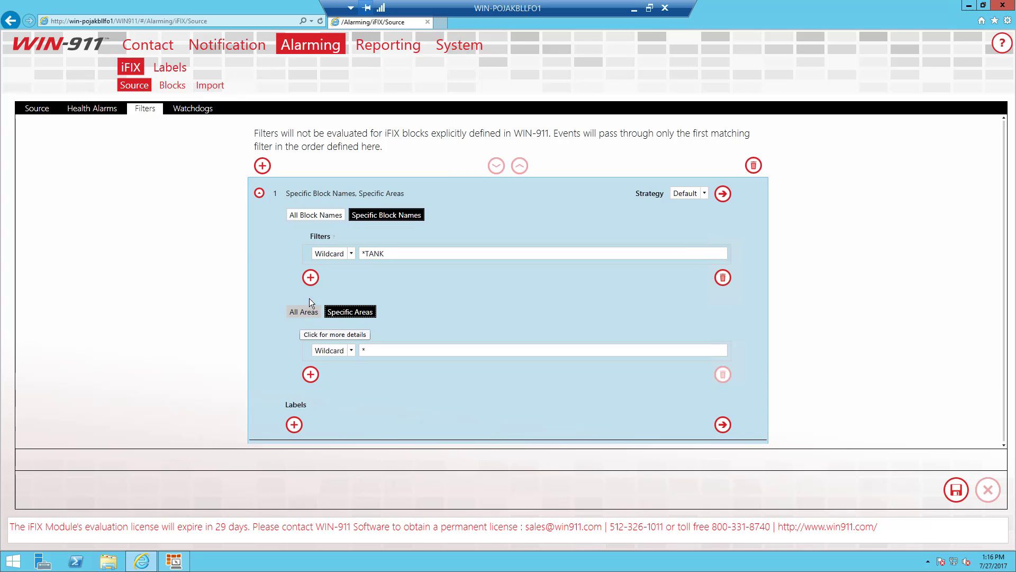
{"action": "left_click", "coordinate": [387, 351]}
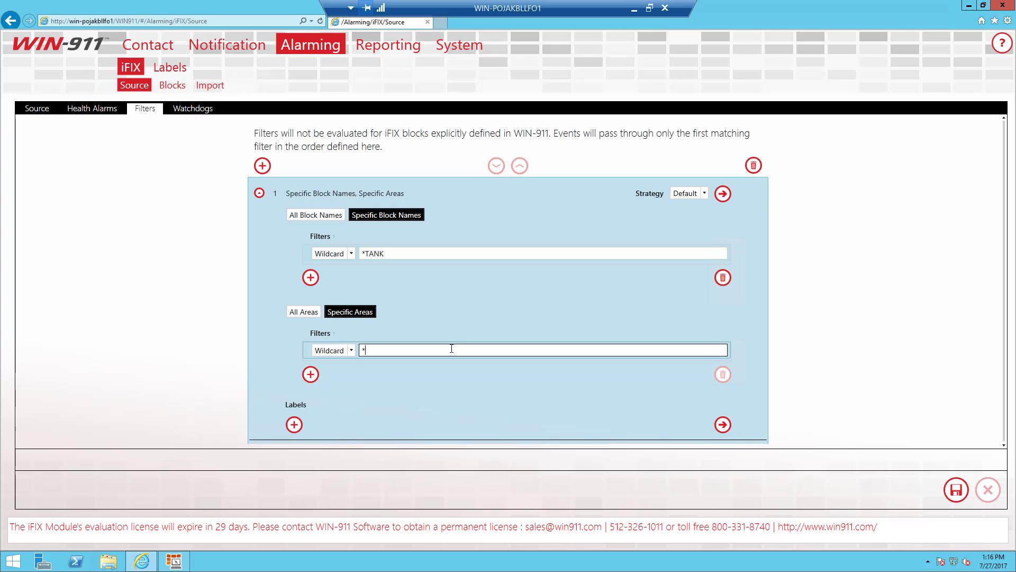
{"action": "key", "text": "BackSpace"}
{"action": "type", "text": "A"}
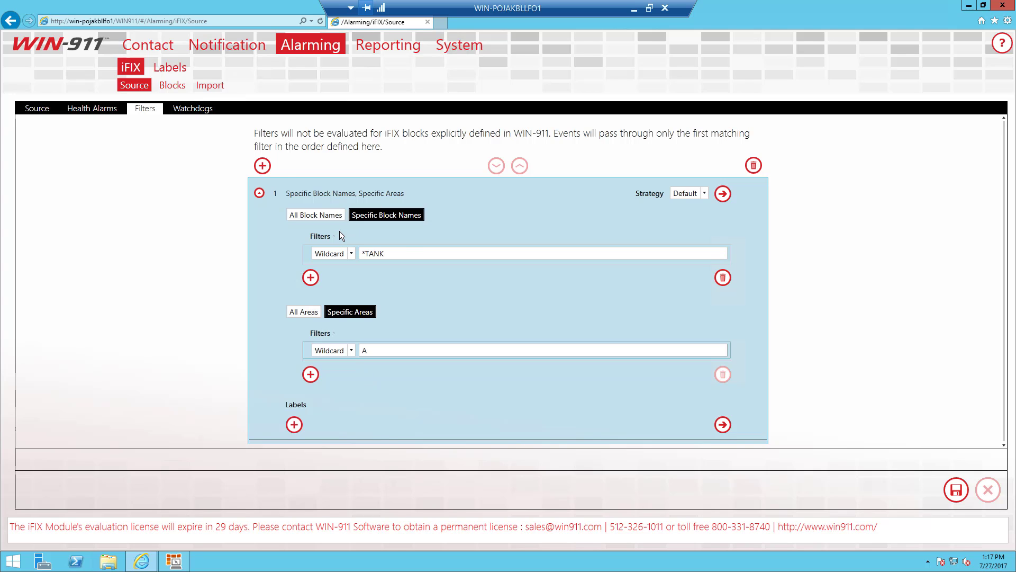
Assign the Building2 label to the filter and set its strategy to Alert Floor Operators.
{"action": "left_click", "coordinate": [295, 425]}
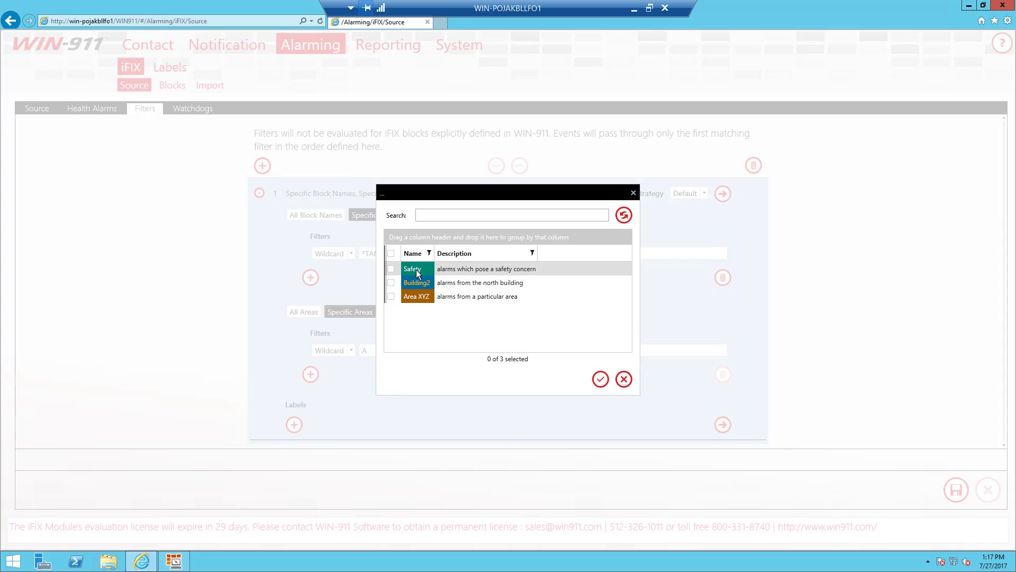
{"action": "left_click", "coordinate": [391, 283]}
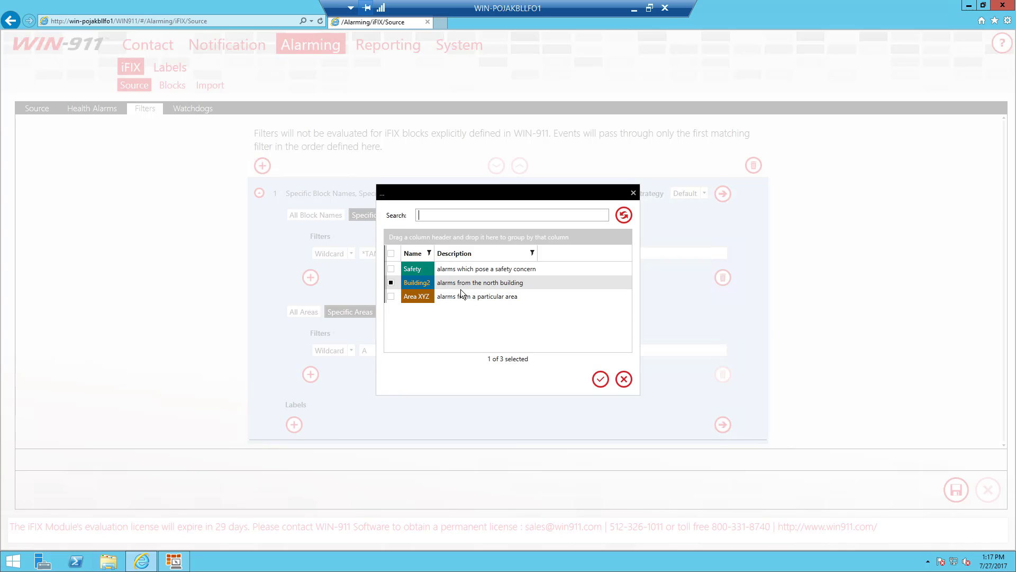
{"action": "left_click", "coordinate": [601, 379]}
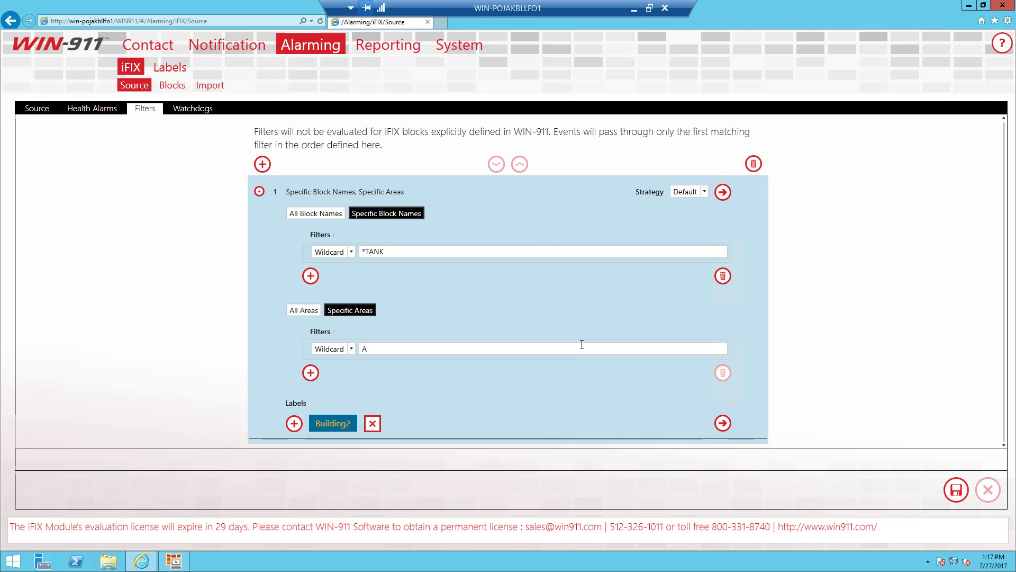
{"action": "left_click", "coordinate": [706, 192]}
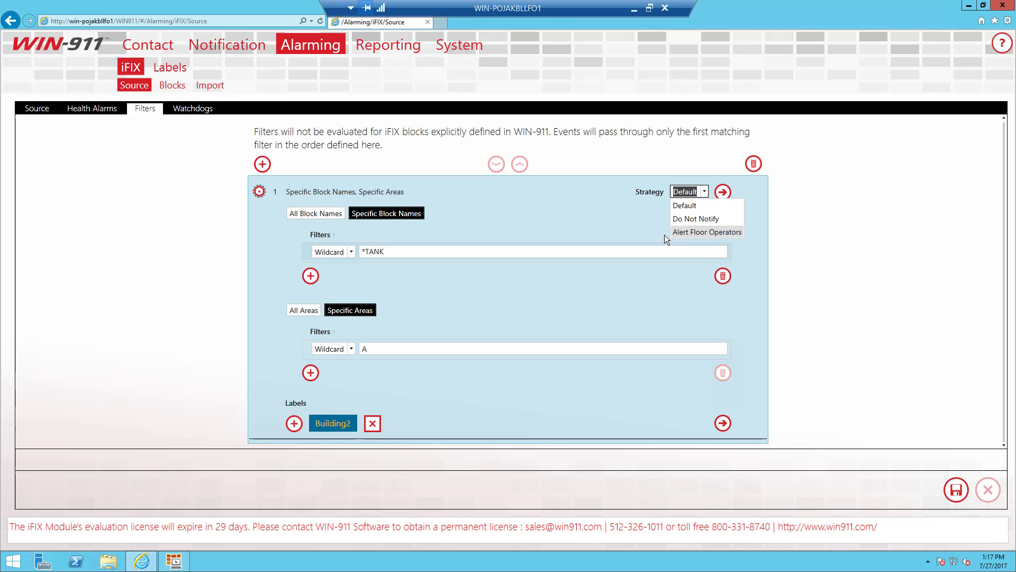
{"action": "left_click", "coordinate": [680, 233]}
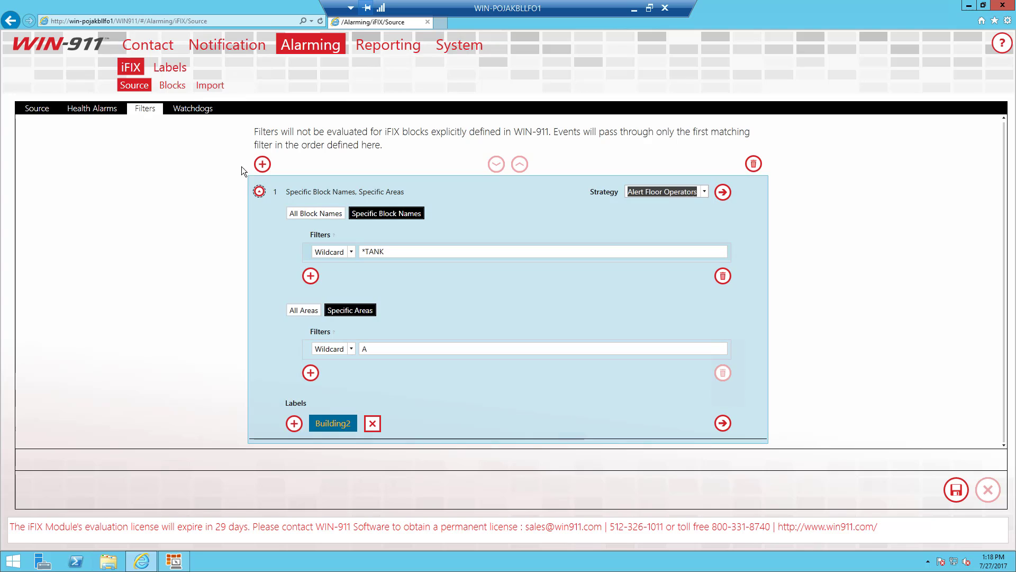
Add an All Alarms filter with the Default strategy and move it below the specific block names filter.
{"action": "left_click", "coordinate": [265, 167]}
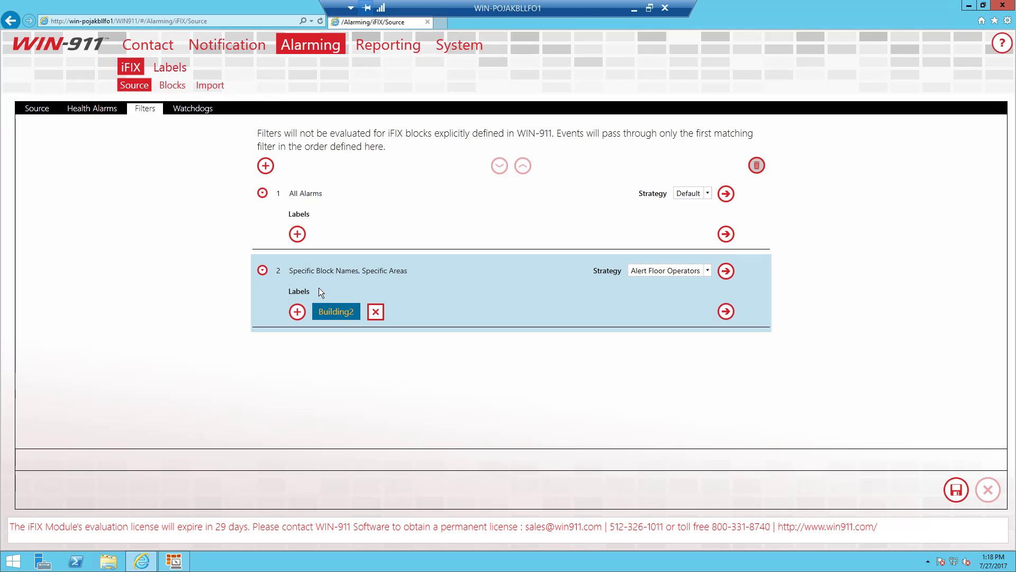
{"action": "left_click", "coordinate": [363, 209]}
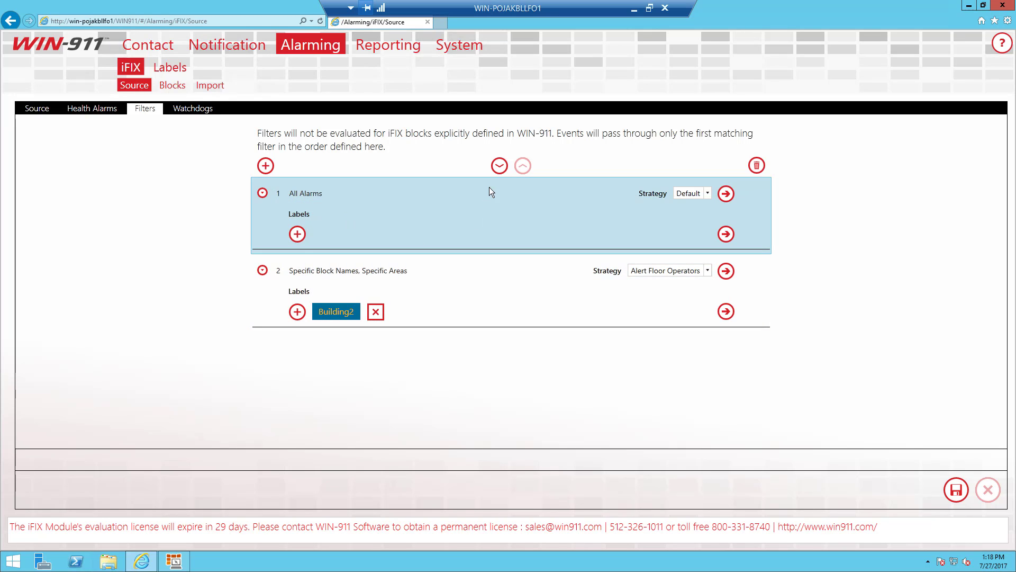
{"action": "left_click", "coordinate": [500, 166]}
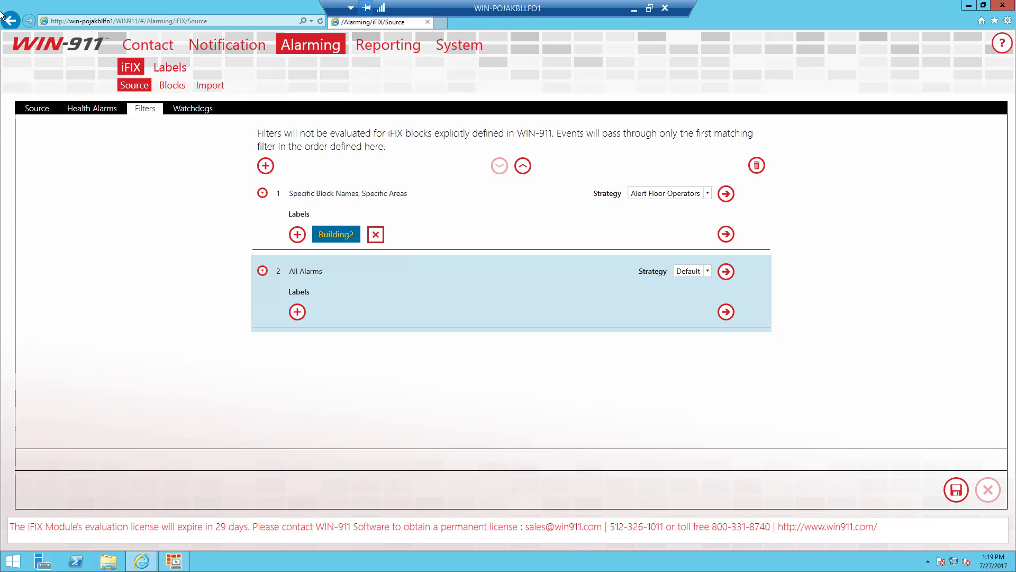
Add a new watchdog to the iFIX source and name it Heartbeat.
{"action": "left_click", "coordinate": [194, 111]}
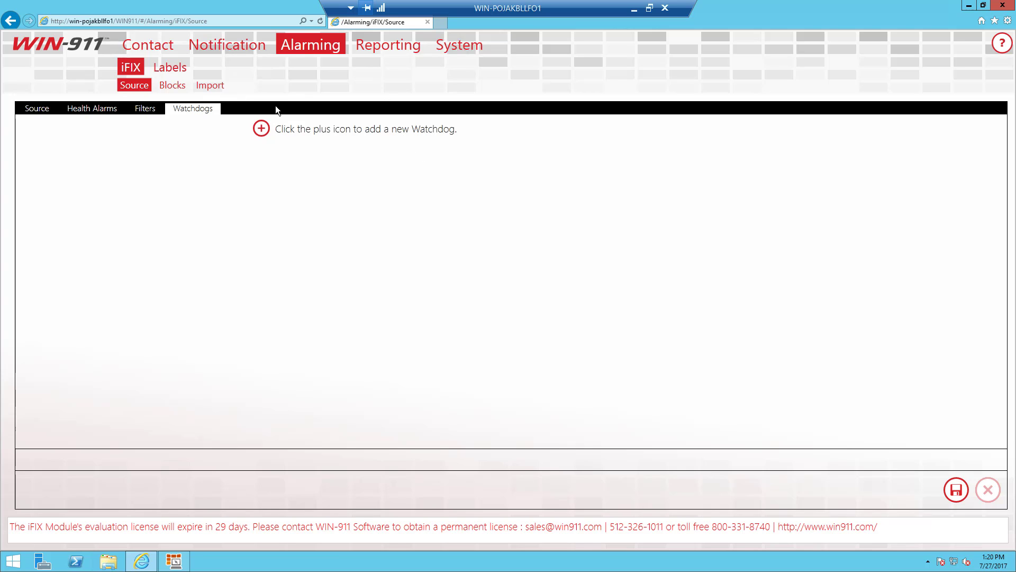
{"action": "left_click", "coordinate": [262, 131]}
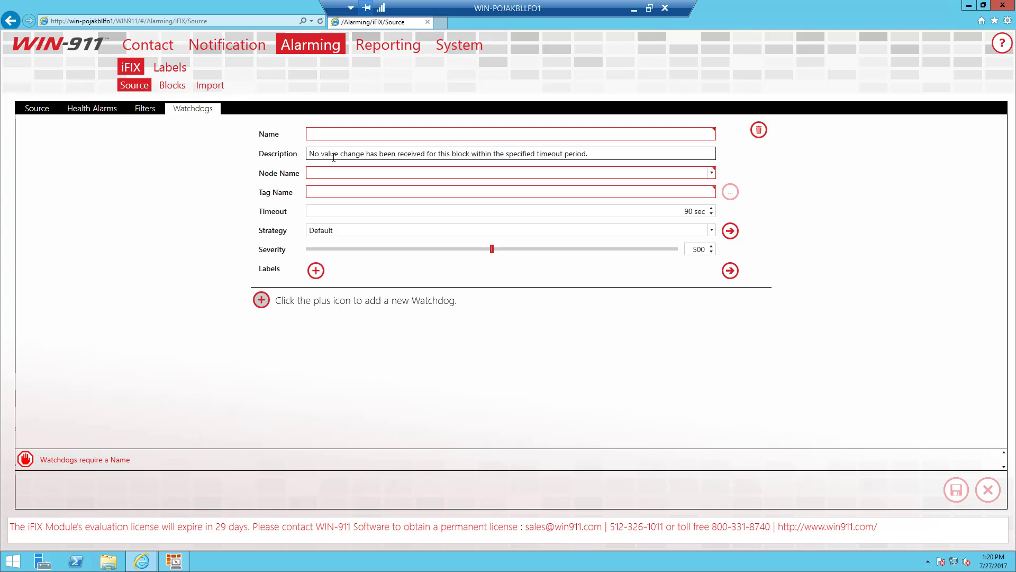
{"action": "left_click", "coordinate": [317, 133]}
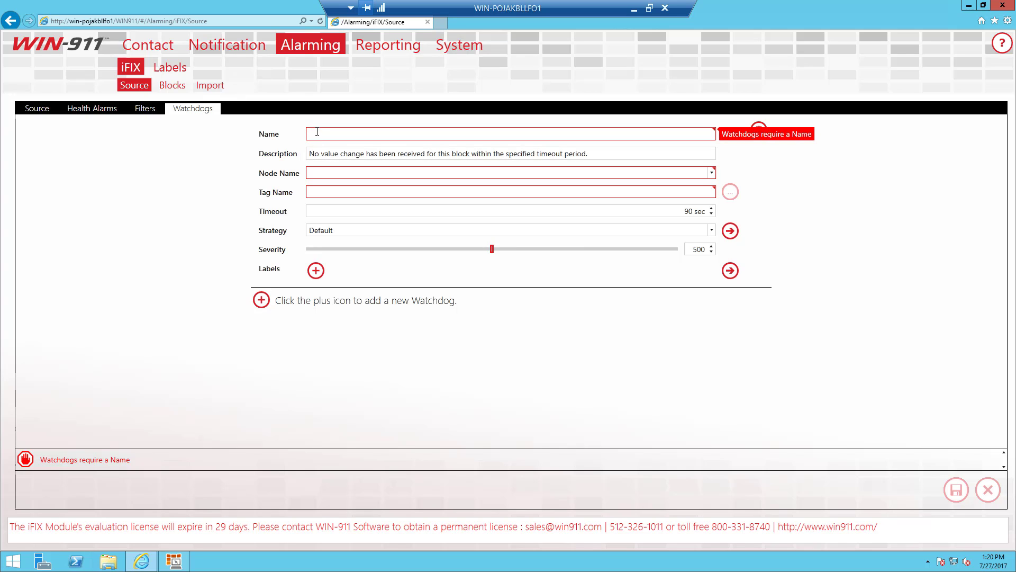
{"action": "type", "text": "Hea"}
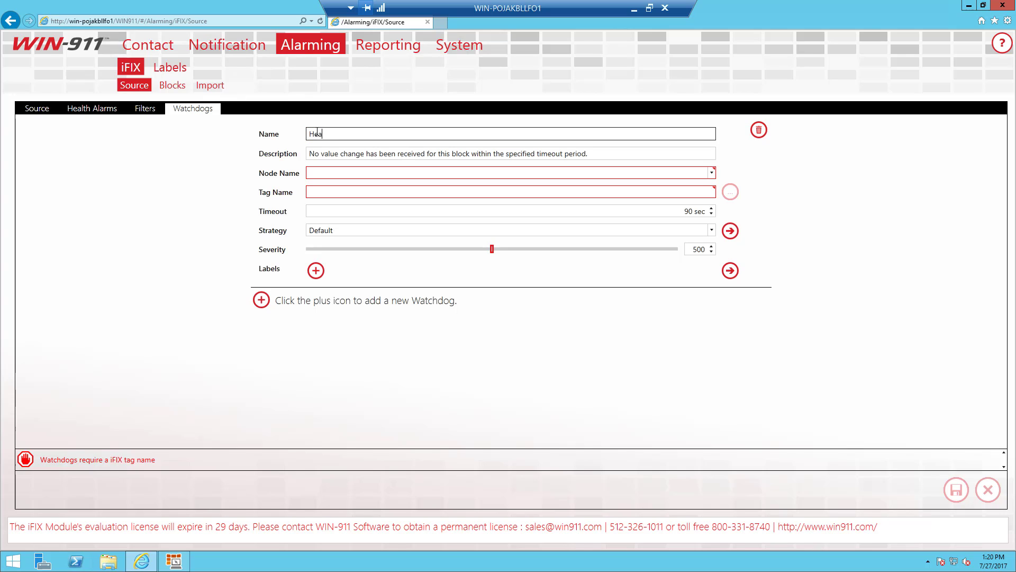
{"action": "type", "text": "rtbeat"}
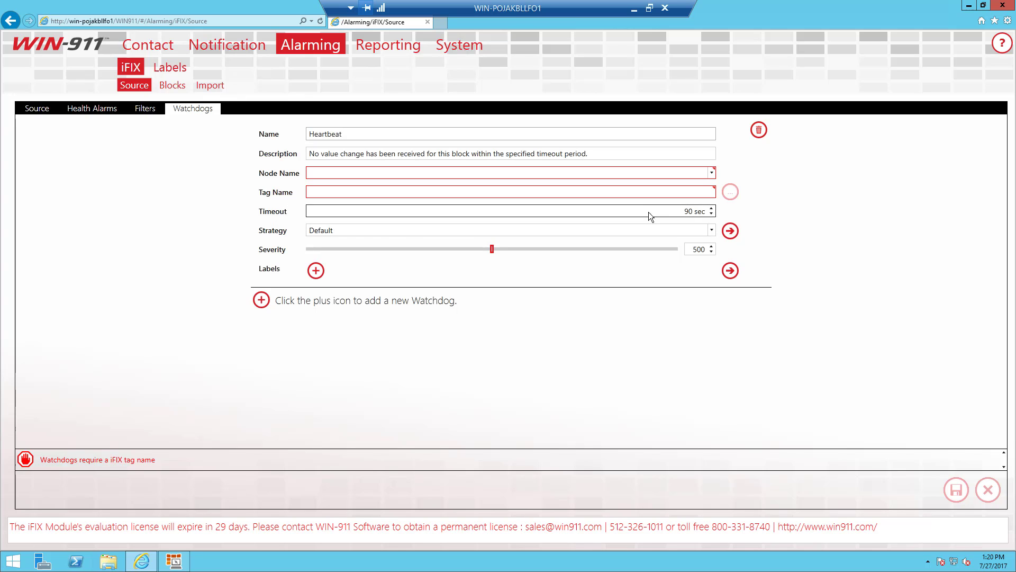
Lower the Heartbeat watchdog's timeout to 60 seconds.
{"action": "left_click", "coordinate": [711, 214]}
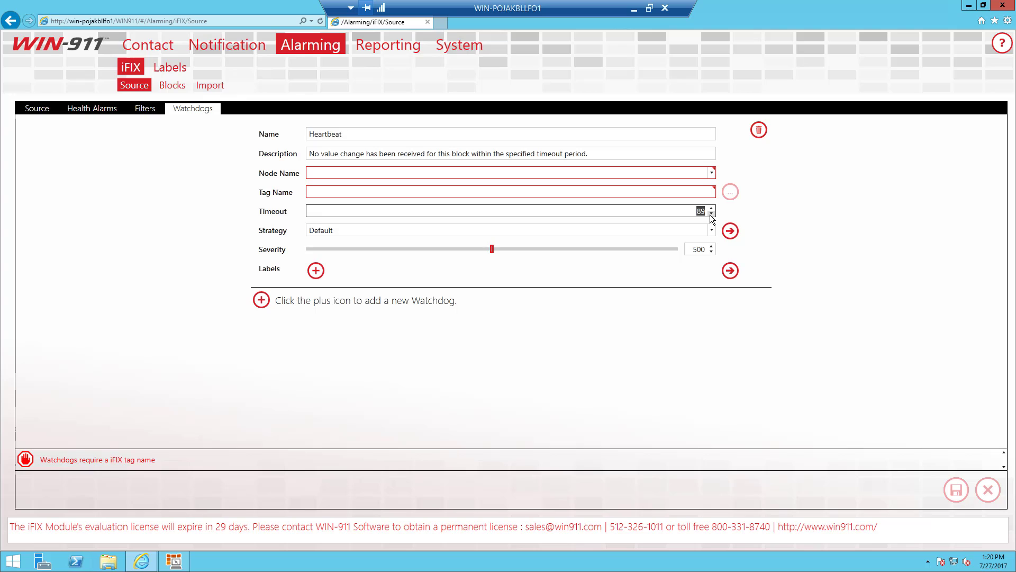
{"action": "left_click", "coordinate": [711, 214]}
{"action": "right_click", "coordinate": [711, 215]}
{"action": "left_click", "coordinate": [712, 214]}
{"action": "left_click", "coordinate": [712, 214]}
{"action": "left_click", "coordinate": [712, 214]}
{"action": "left_click", "coordinate": [712, 215]}
{"action": "left_click", "coordinate": [712, 215]}
{"action": "left_click", "coordinate": [712, 215]}
{"action": "left_click", "coordinate": [712, 215]}
{"action": "left_click", "coordinate": [712, 214]}
{"action": "left_click", "coordinate": [712, 214]}
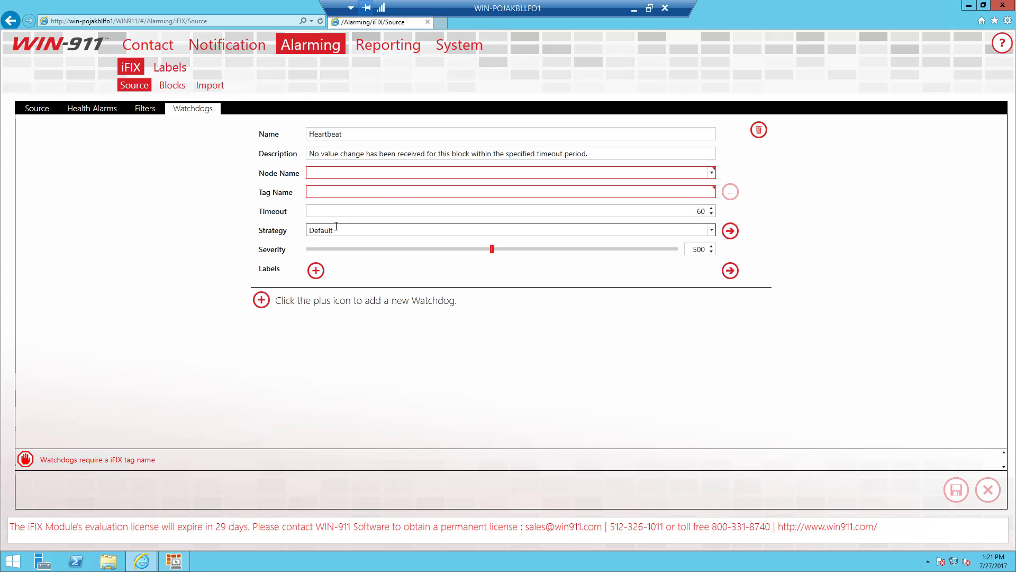
Check the node name in the iFIX SCU and enter FIX as the watchdog's node name.
{"action": "left_click", "coordinate": [316, 173]}
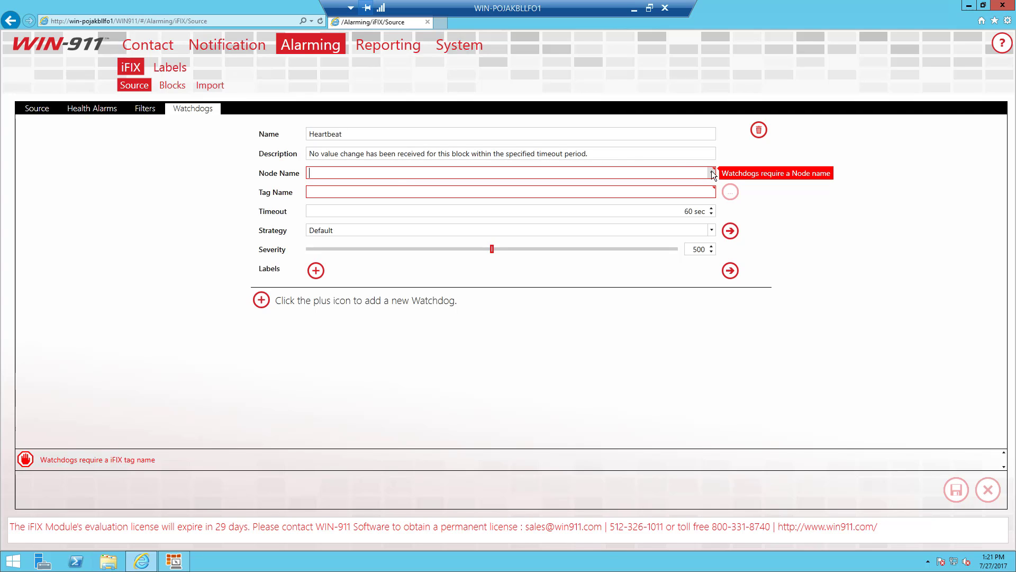
{"action": "left_click", "coordinate": [174, 560]}
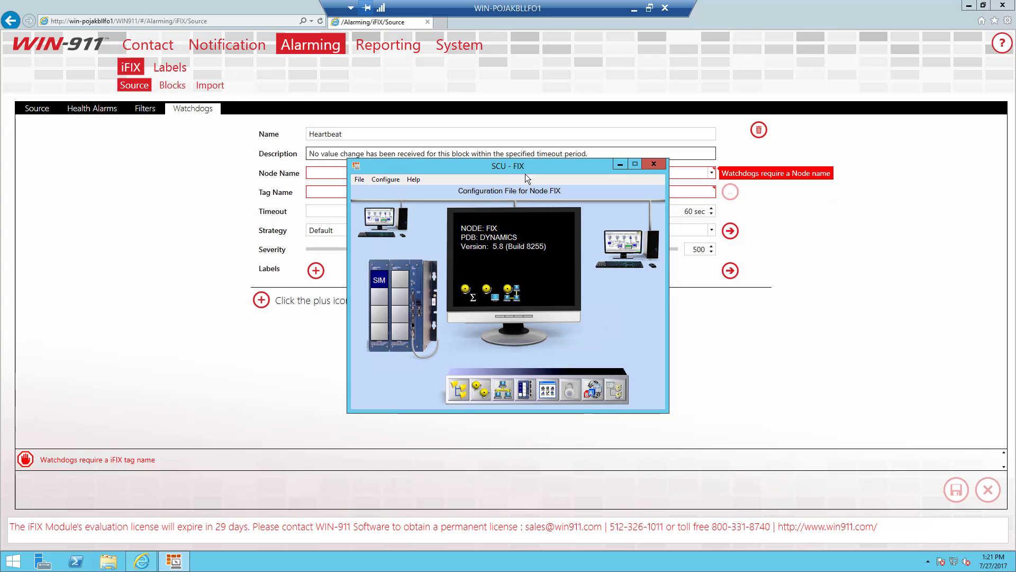
{"action": "left_click", "coordinate": [620, 164]}
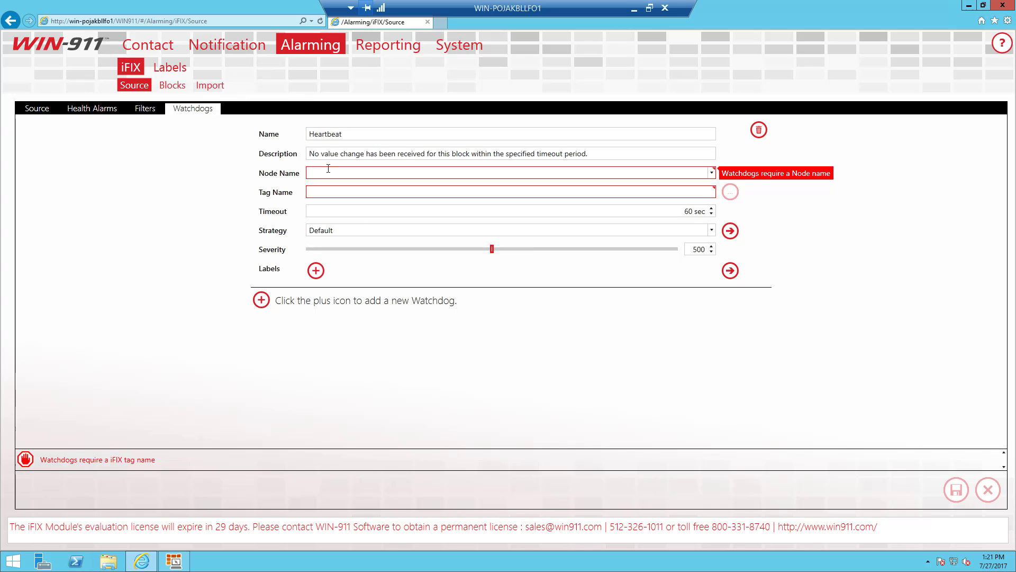
{"action": "type", "text": "F"}
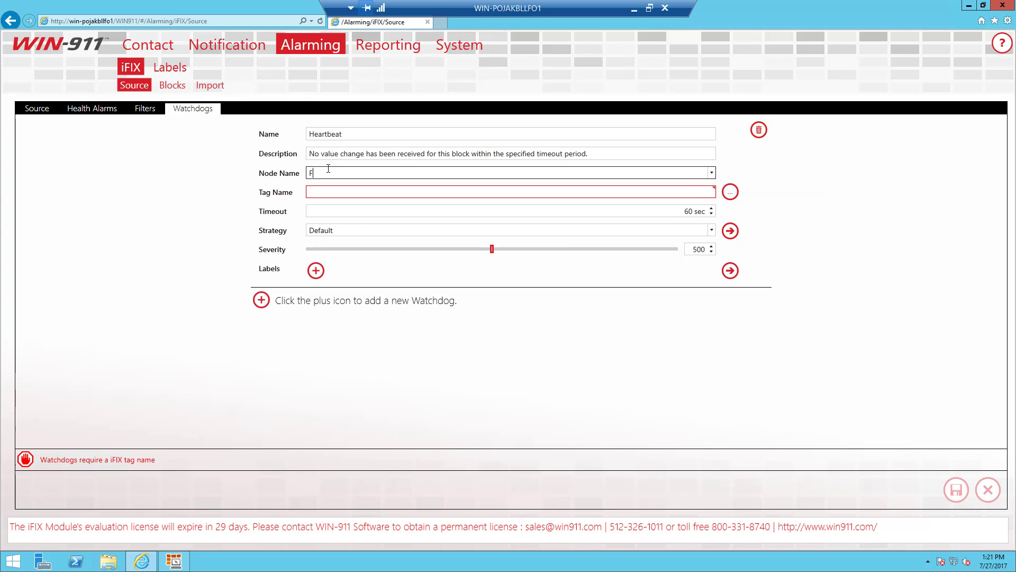
{"action": "type", "text": "IX"}
Enter PLC5 as the Heartbeat watchdog's tag name.
{"action": "left_click", "coordinate": [321, 192]}
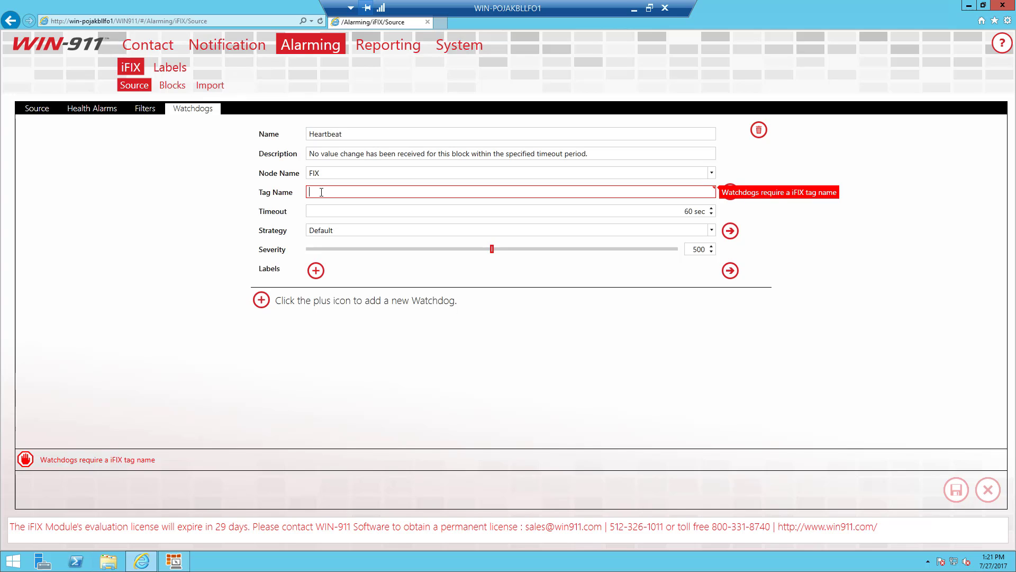
{"action": "type", "text": "PLC"}
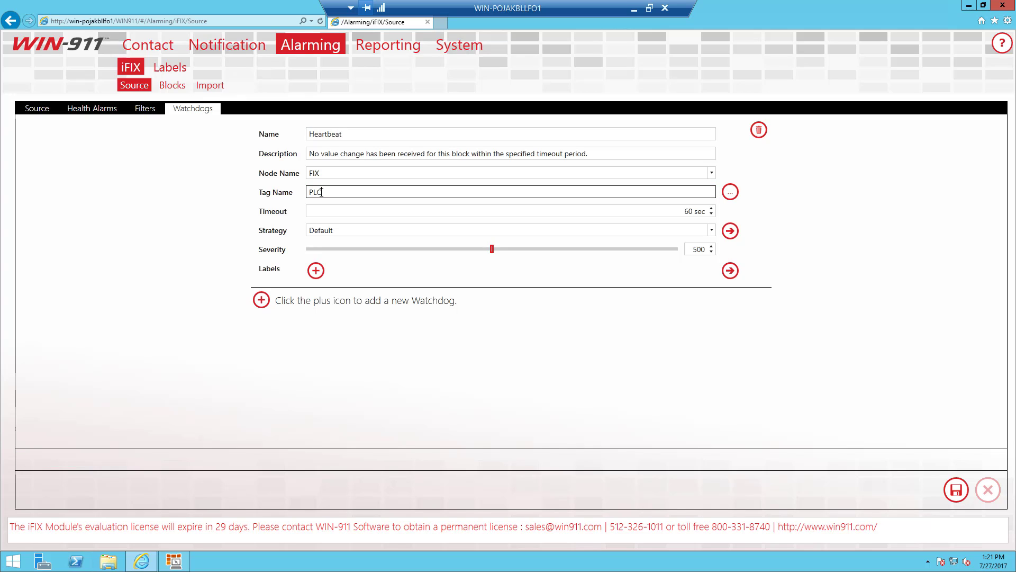
{"action": "type", "text": "5"}
{"action": "key", "text": "Tab"}
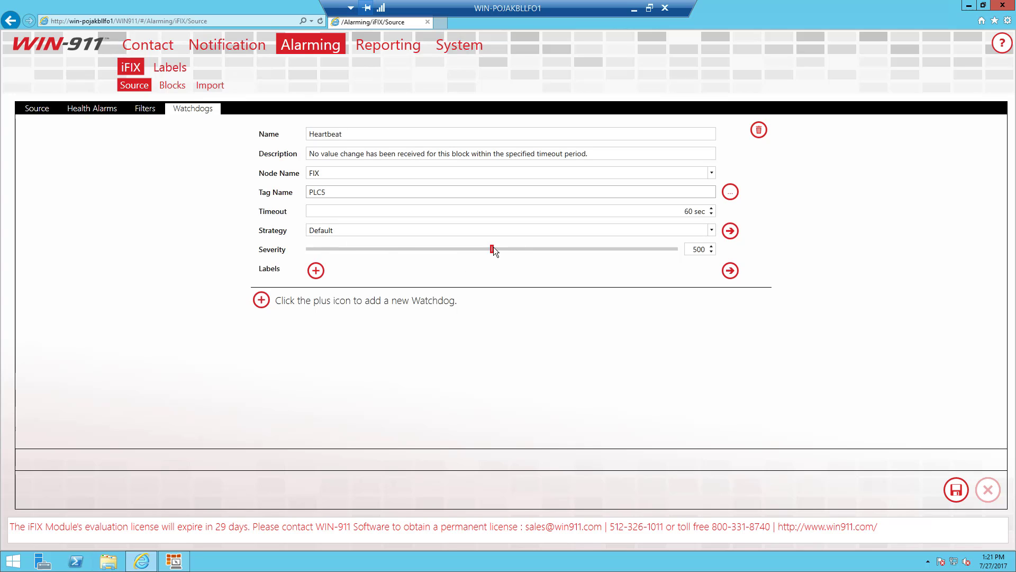
Raise the Heartbeat watchdog's severity to 1000 and save the iFIX source configuration.
{"action": "left_click_drag", "start_coordinate": [493, 247], "coordinate": [680, 251]}
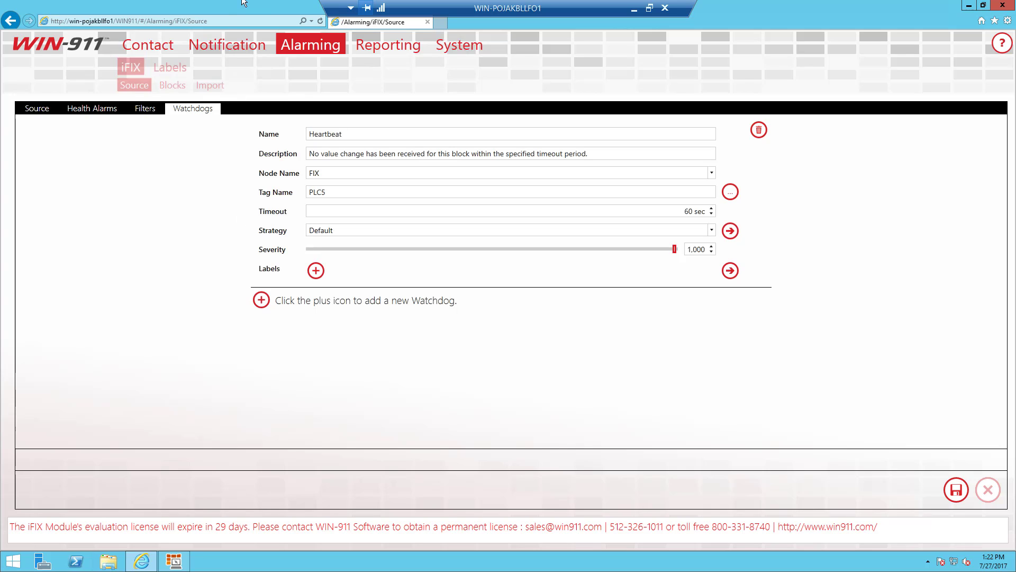
{"action": "mouse_move", "coordinate": [219, 53]}
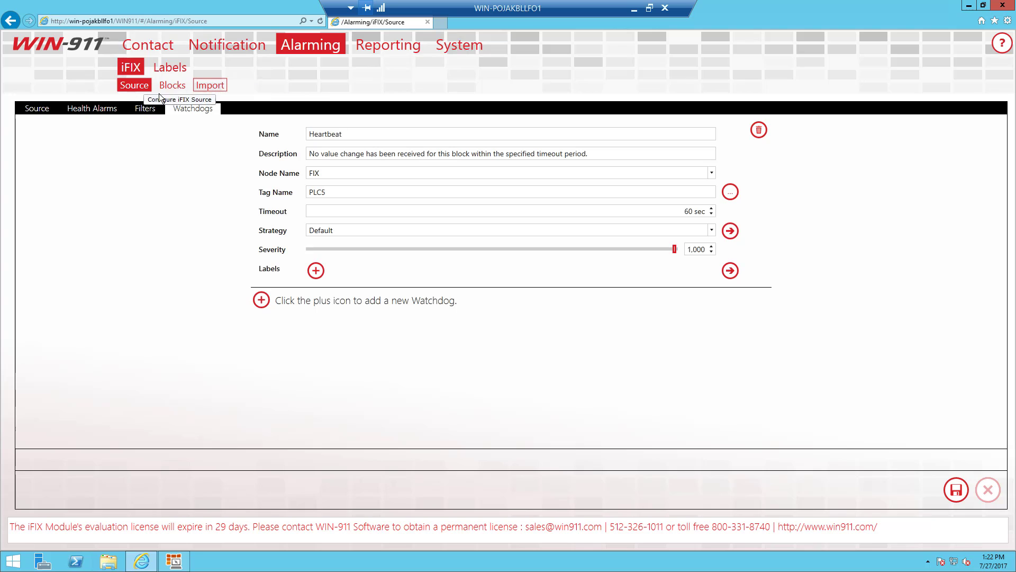
{"action": "left_click", "coordinate": [955, 493]}
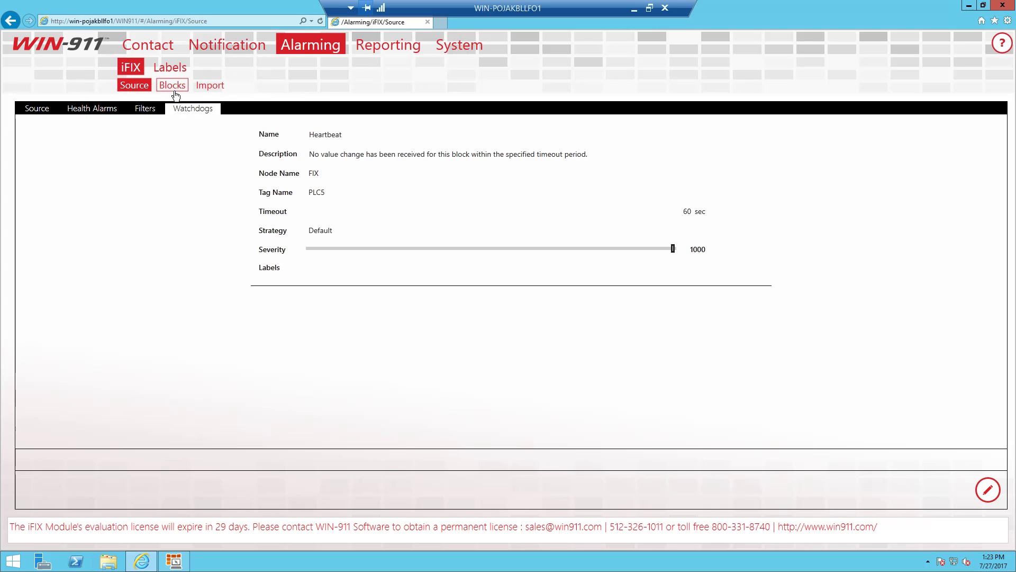
Open the iFIX block import page in WIN-911, and close the iFIX SCU.
{"action": "left_click", "coordinate": [206, 91]}
{"action": "left_click", "coordinate": [214, 92]}
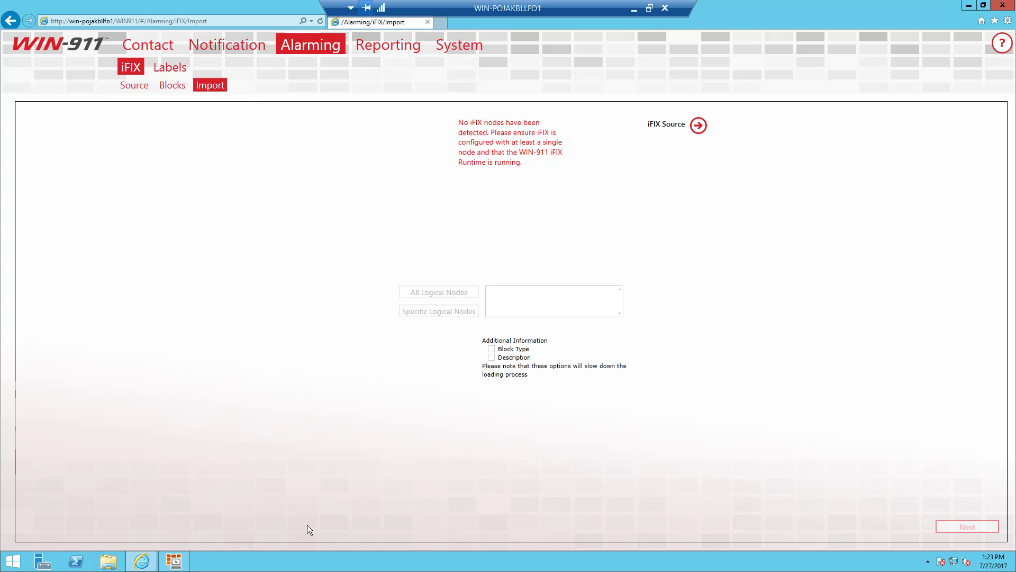
{"action": "left_click", "coordinate": [173, 562]}
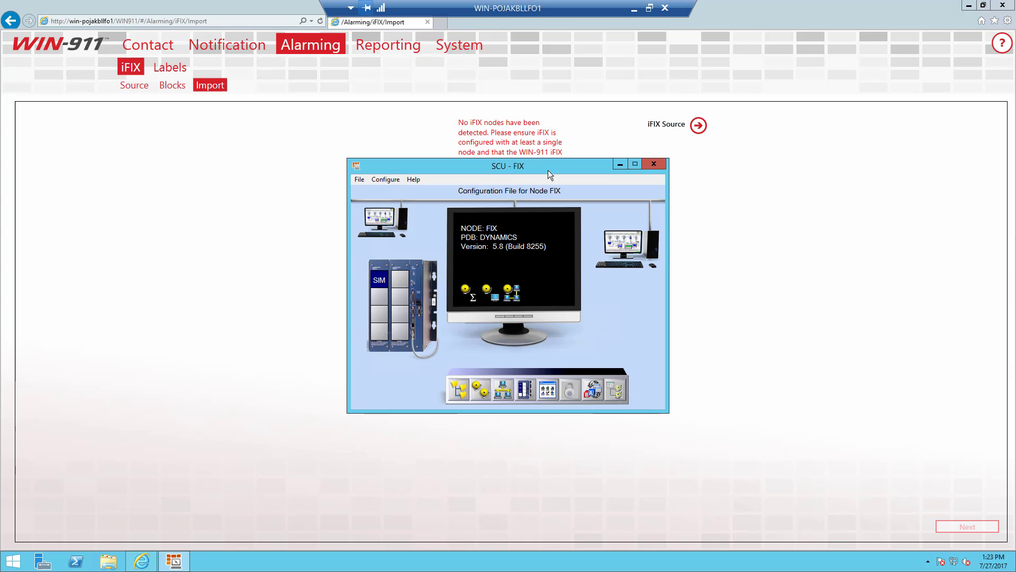
{"action": "left_click", "coordinate": [359, 180]}
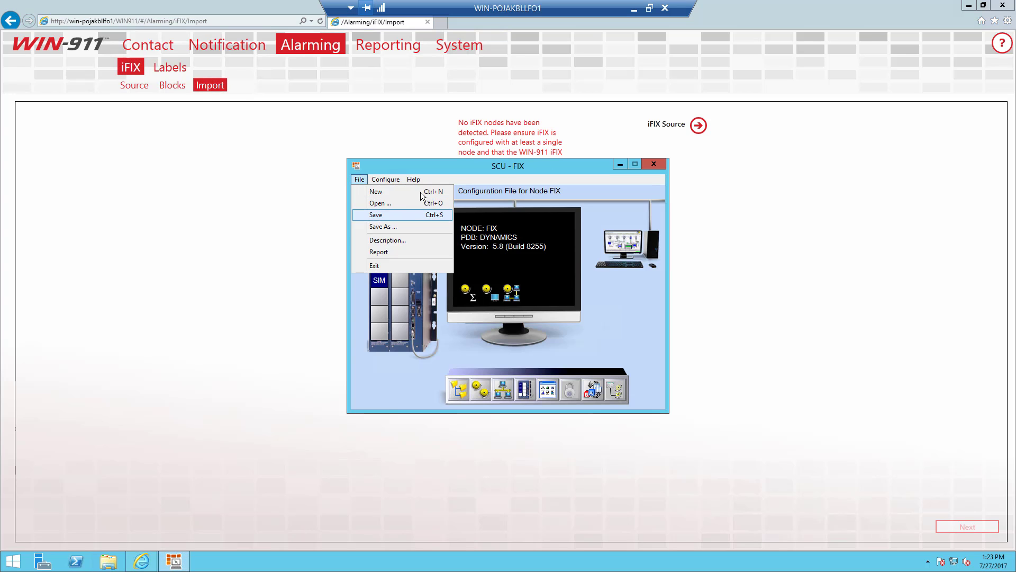
{"action": "left_click", "coordinate": [657, 162]}
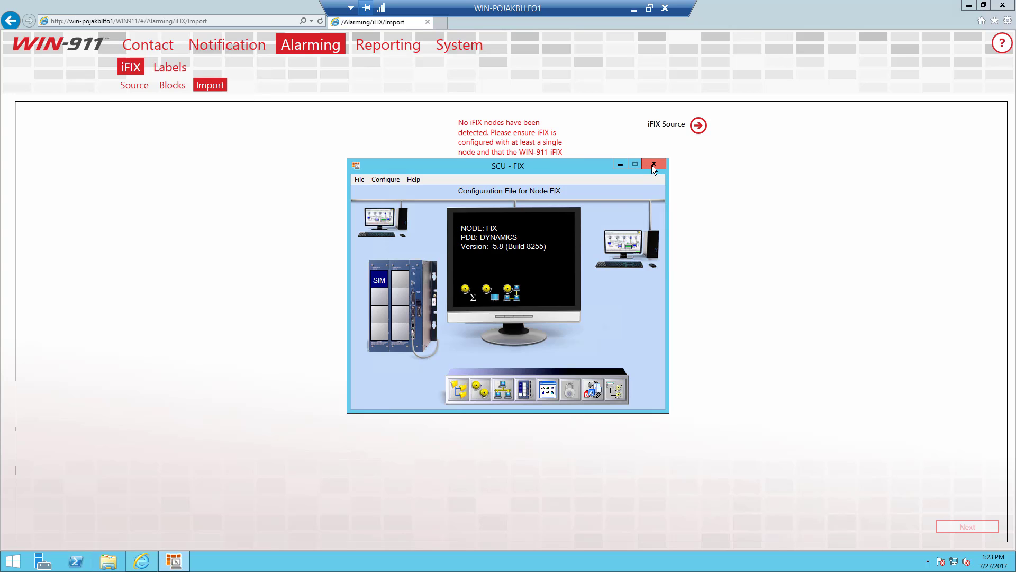
{"action": "left_click", "coordinate": [654, 166]}
Launch iFIX 5.8 from the desktop and continue its startup in DEMO mode without a key.
{"action": "left_click", "coordinate": [11, 562]}
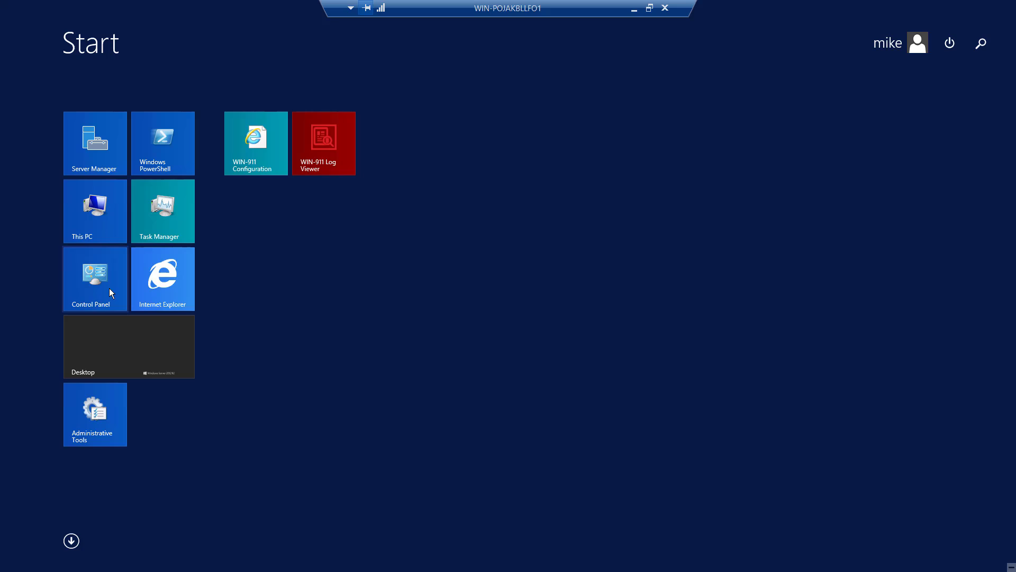
{"action": "left_click", "coordinate": [85, 354]}
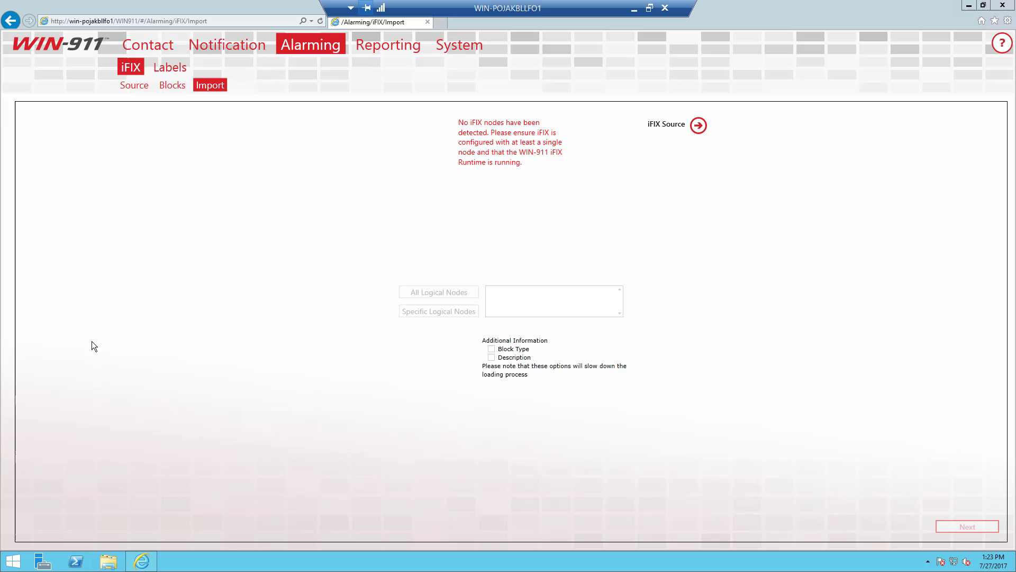
{"action": "left_click", "coordinate": [969, 5]}
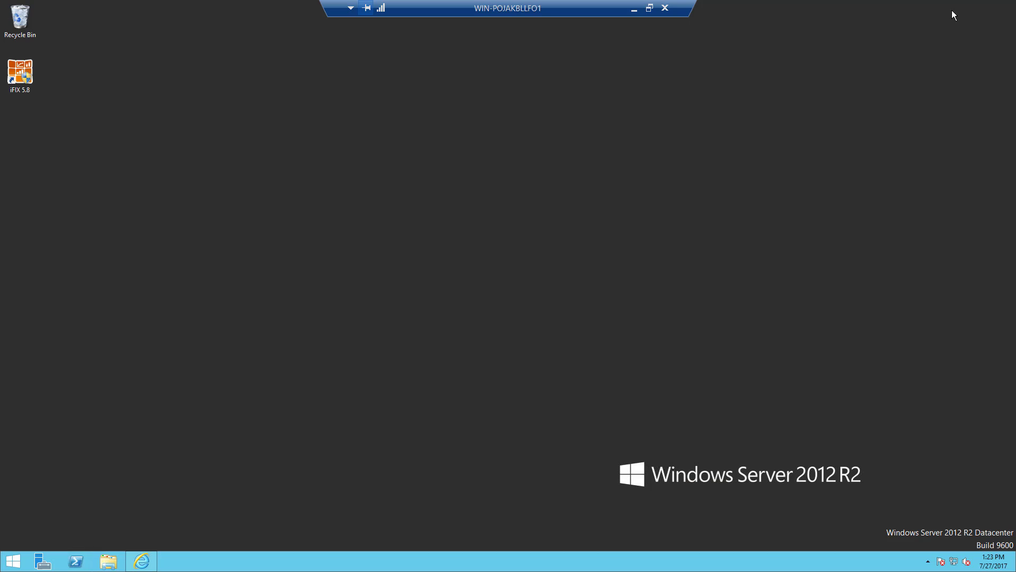
{"action": "double_click", "coordinate": [14, 79]}
{"action": "left_click", "coordinate": [402, 220]}
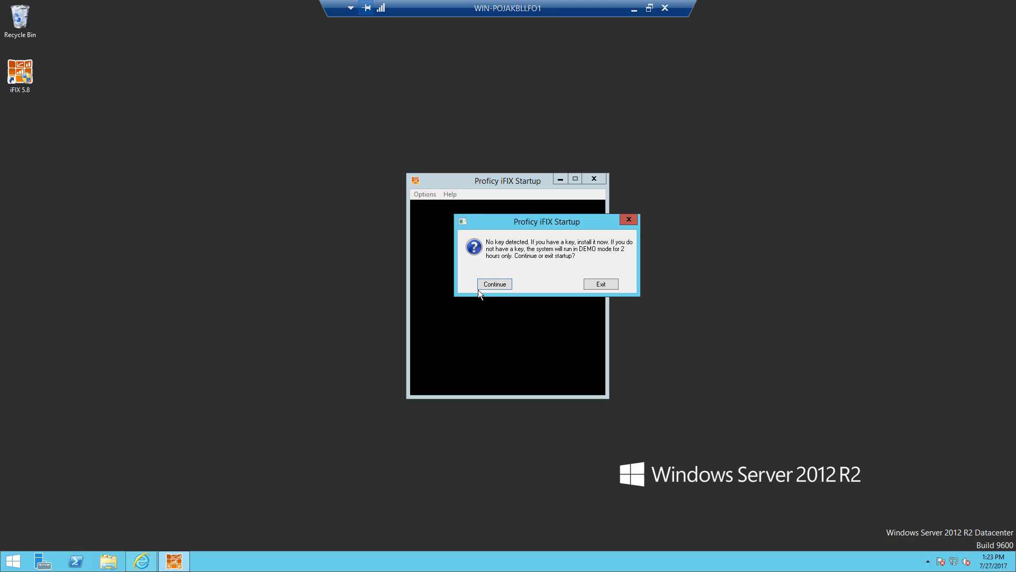
{"action": "left_click", "coordinate": [492, 285]}
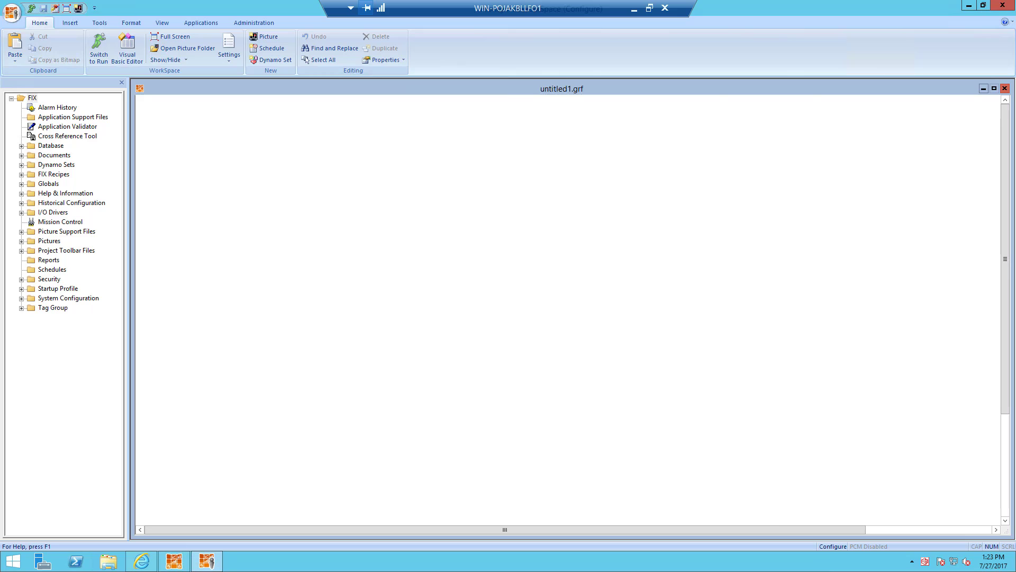
Minimize the iFIX workspace, and switch back to WIN-911 to reload the import page by way of the iFIX source page.
{"action": "left_click", "coordinate": [175, 565]}
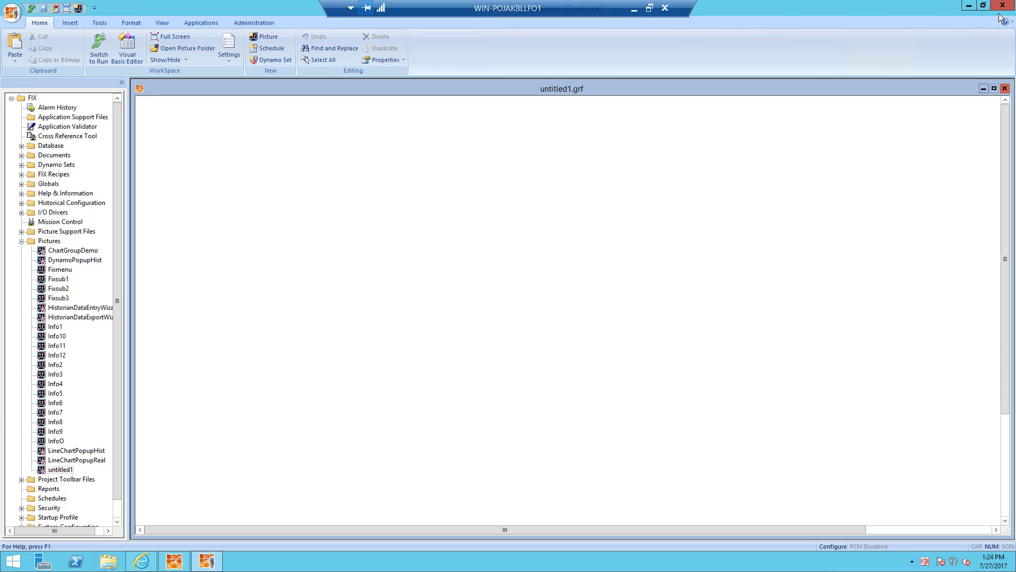
{"action": "left_click", "coordinate": [970, 7]}
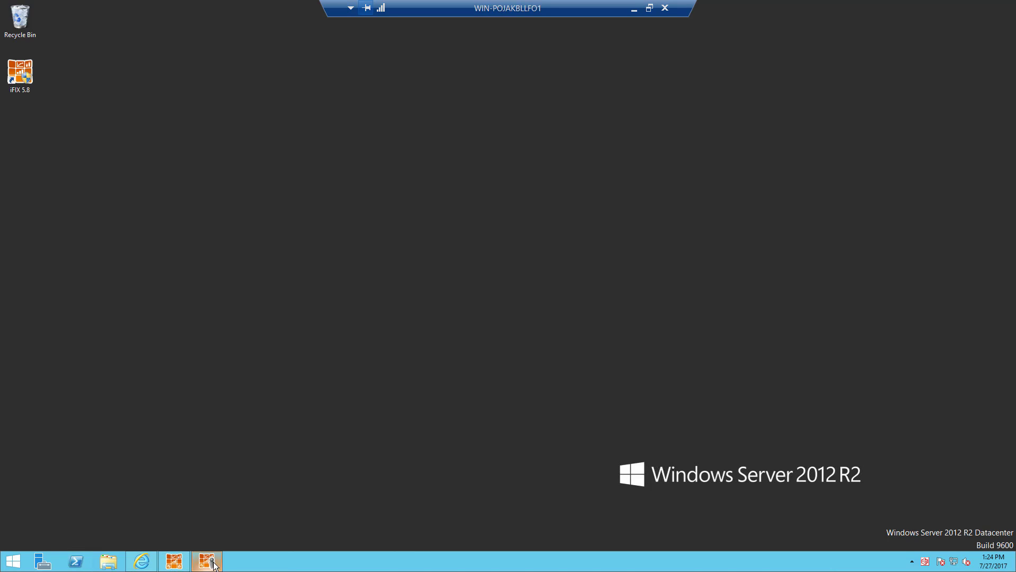
{"action": "left_click", "coordinate": [147, 566]}
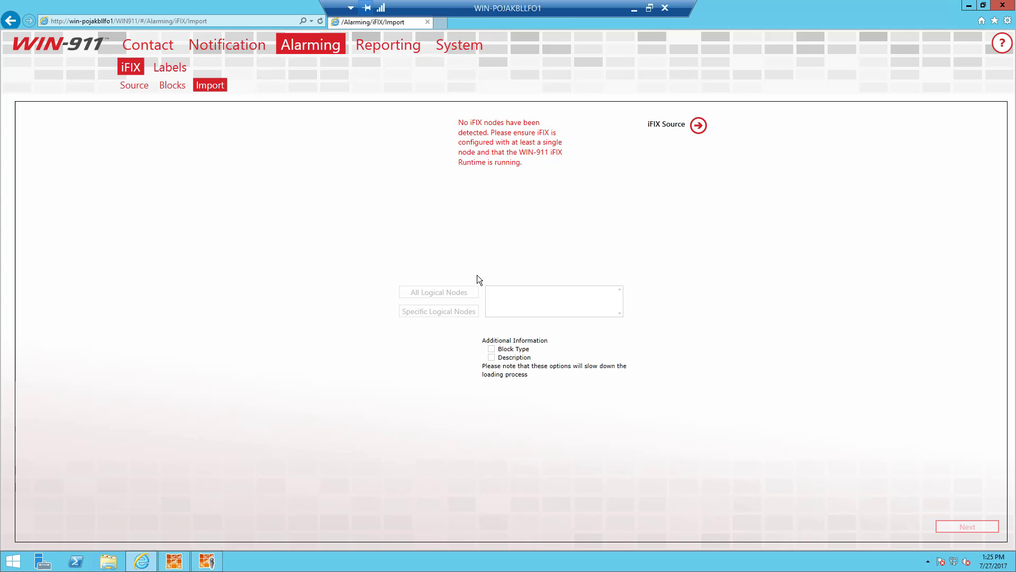
{"action": "left_click", "coordinate": [698, 125]}
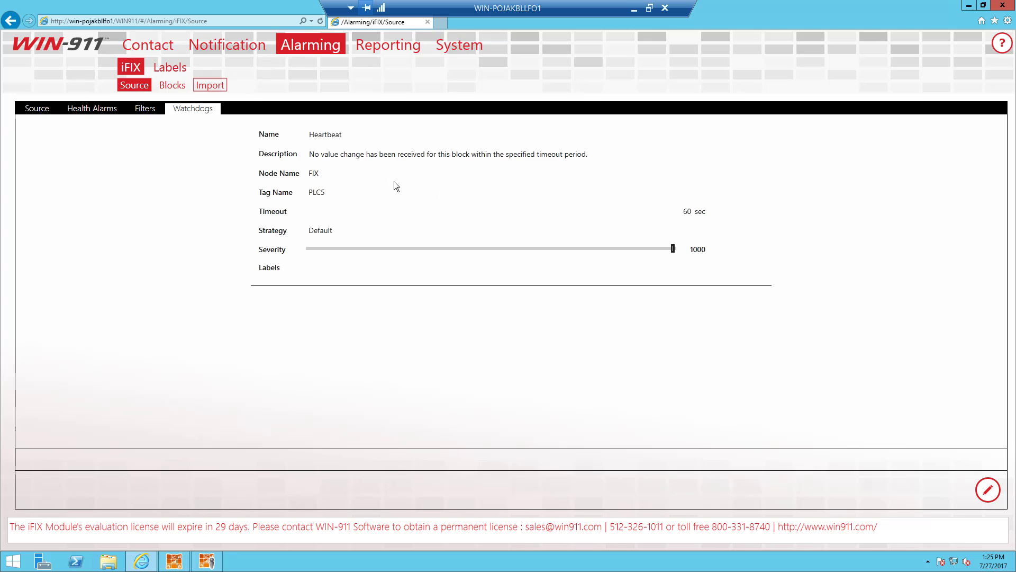
{"action": "left_click", "coordinate": [9, 25]}
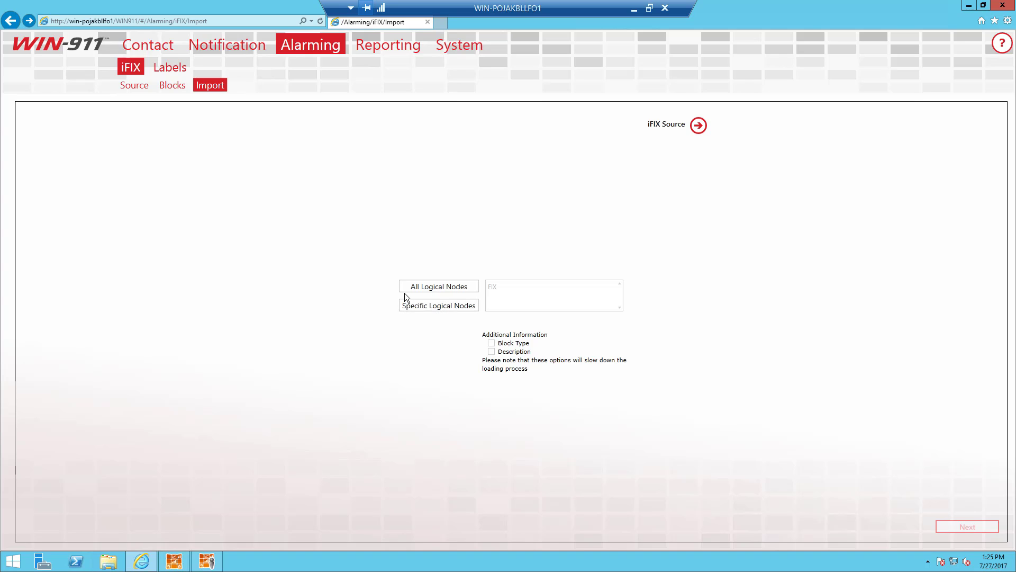
Load the blocks of the specific logical node FIX with the Block Type, Alarm Enabled and Description information included.
{"action": "left_click", "coordinate": [444, 307]}
{"action": "left_click", "coordinate": [502, 288]}
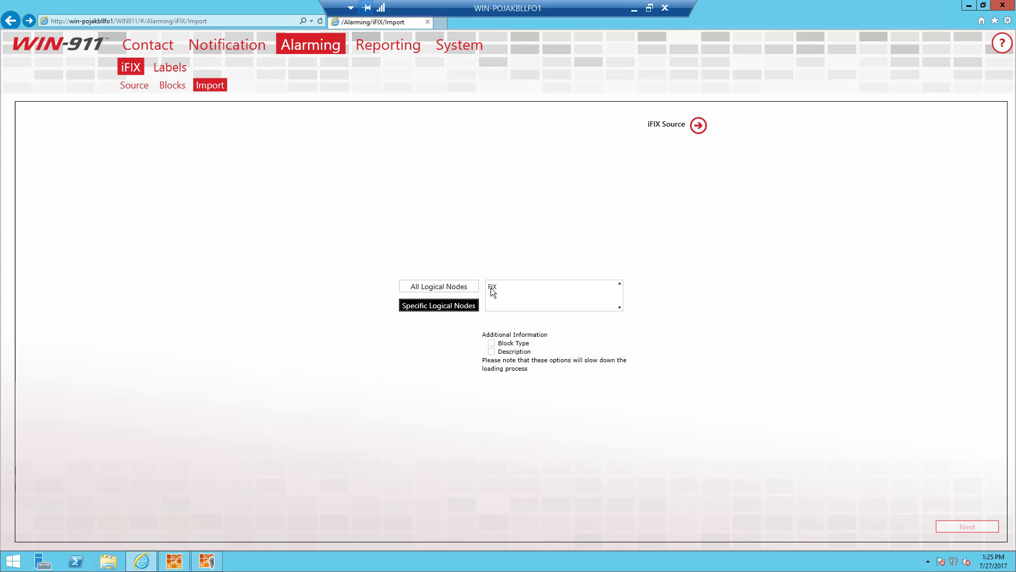
{"action": "left_click", "coordinate": [491, 343]}
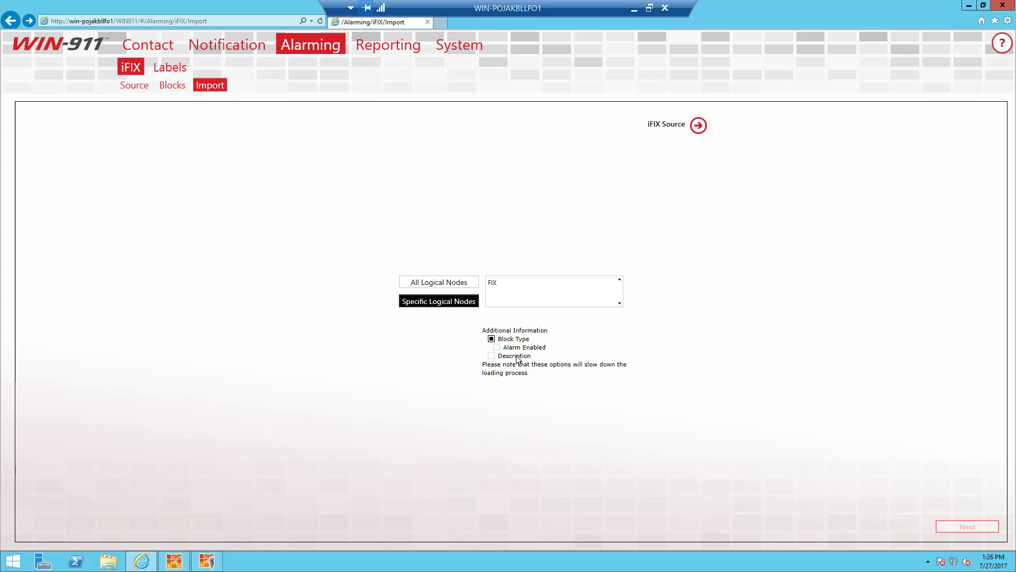
{"action": "left_click", "coordinate": [492, 357]}
{"action": "left_click", "coordinate": [500, 282]}
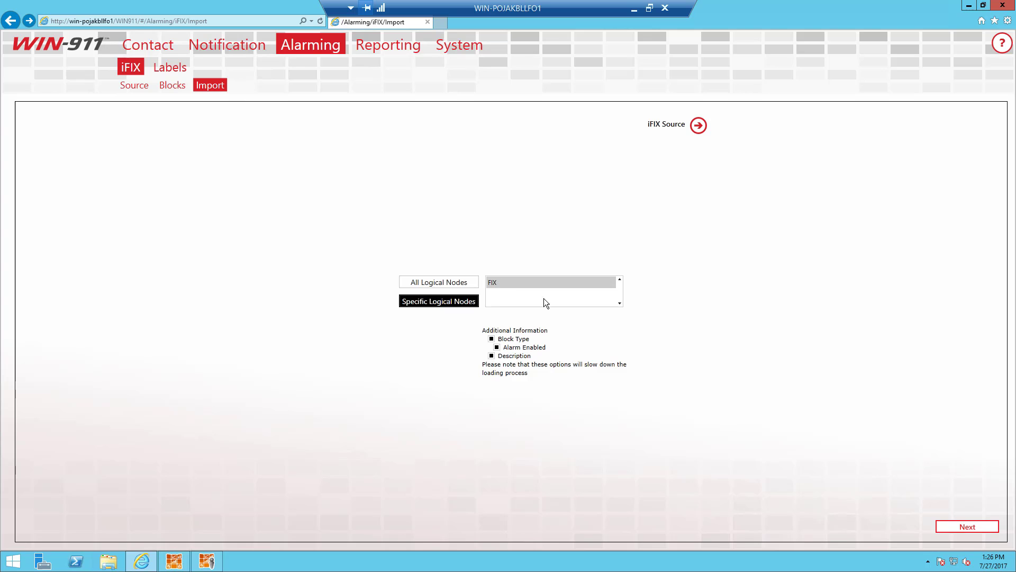
{"action": "left_click", "coordinate": [967, 526]}
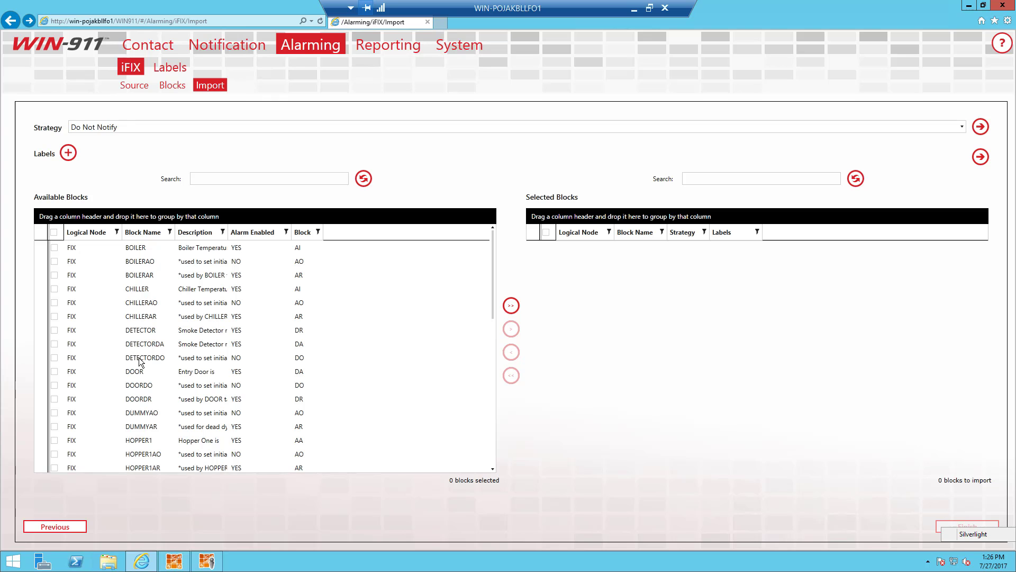
Move all available FIX blocks into the import selection, and return them all to the available blocks.
{"action": "left_click_drag", "start_coordinate": [494, 274], "coordinate": [493, 237]}
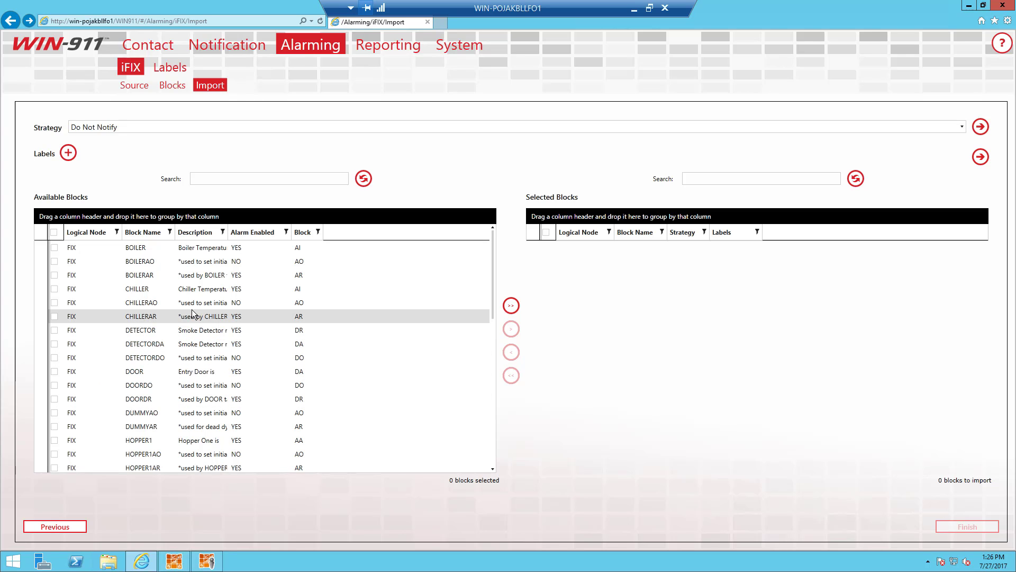
{"action": "scroll", "coordinate": [220, 350], "scroll_direction": "down", "scroll_amount": 5}
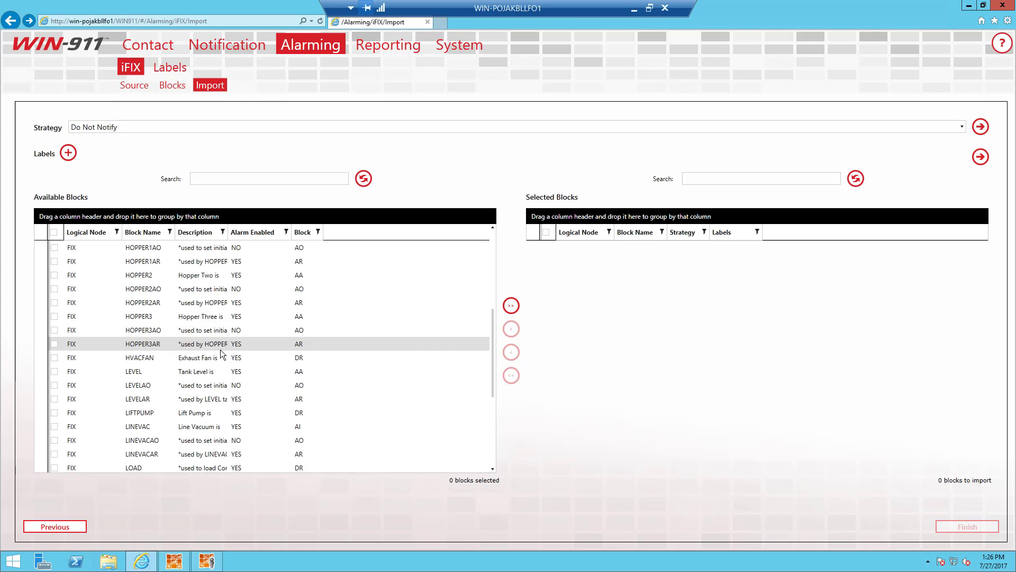
{"action": "scroll", "coordinate": [220, 350], "scroll_direction": "down", "scroll_amount": 4}
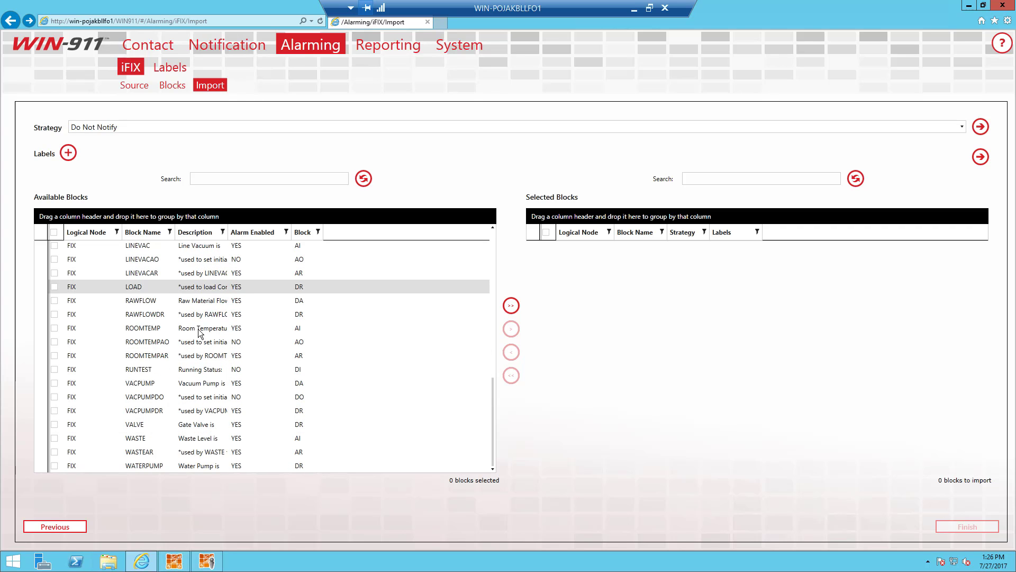
{"action": "scroll", "coordinate": [196, 412], "scroll_direction": "up", "scroll_amount": 4}
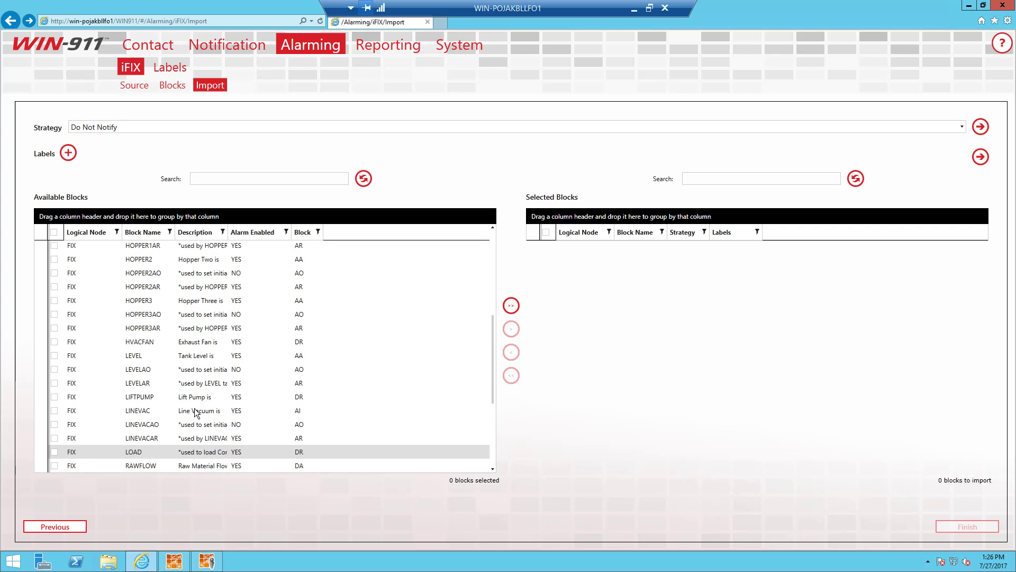
{"action": "scroll", "coordinate": [195, 412], "scroll_direction": "up", "scroll_amount": 5}
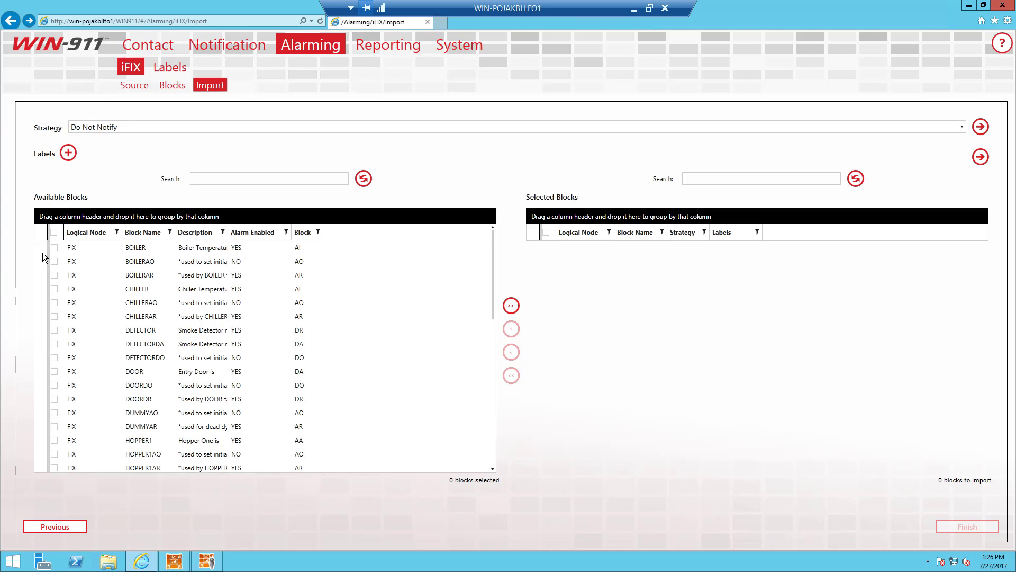
{"action": "left_click", "coordinate": [54, 232]}
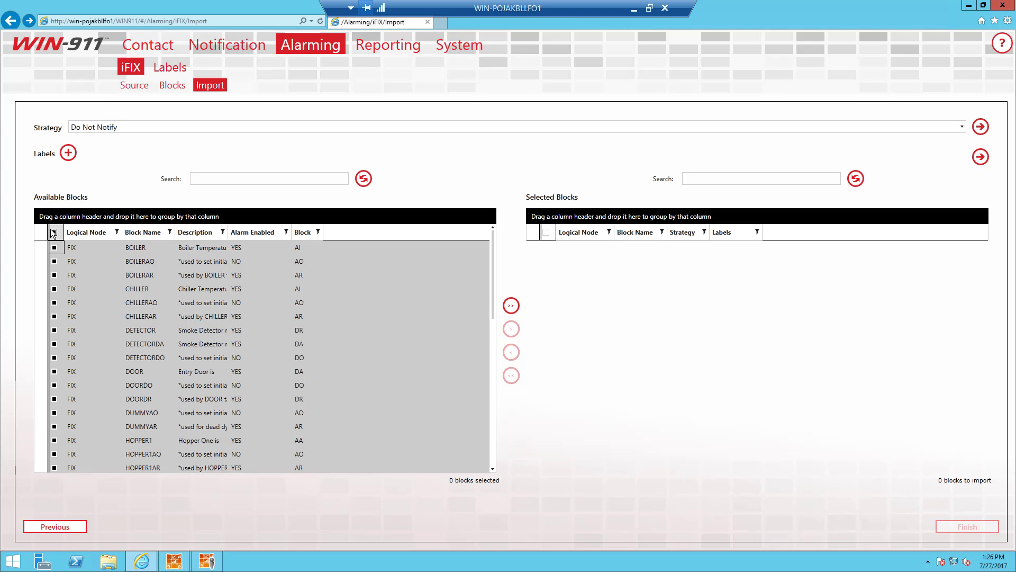
{"action": "scroll", "coordinate": [205, 385], "scroll_direction": "down", "scroll_amount": 3}
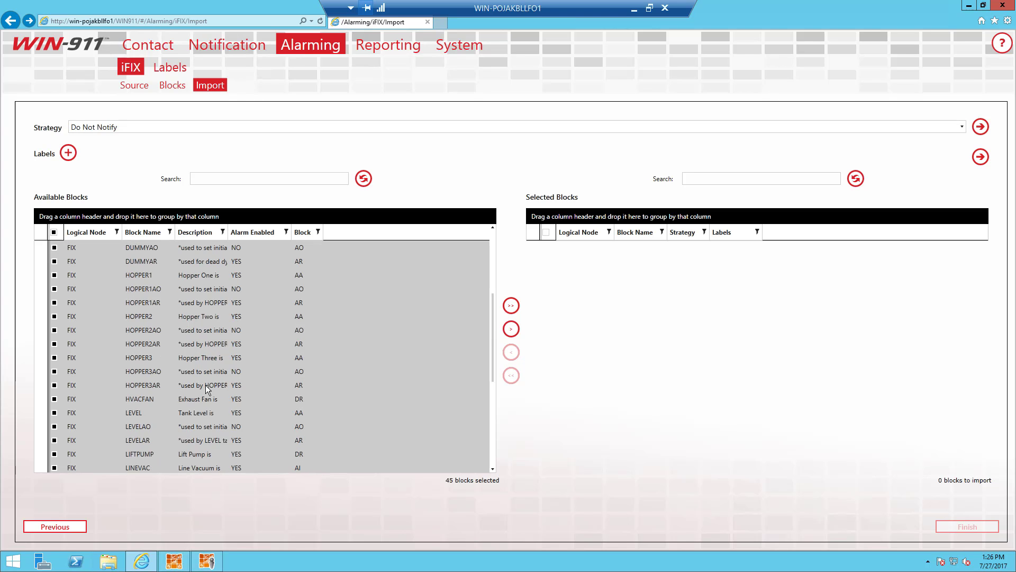
{"action": "scroll", "coordinate": [205, 385], "scroll_direction": "up", "scroll_amount": 2}
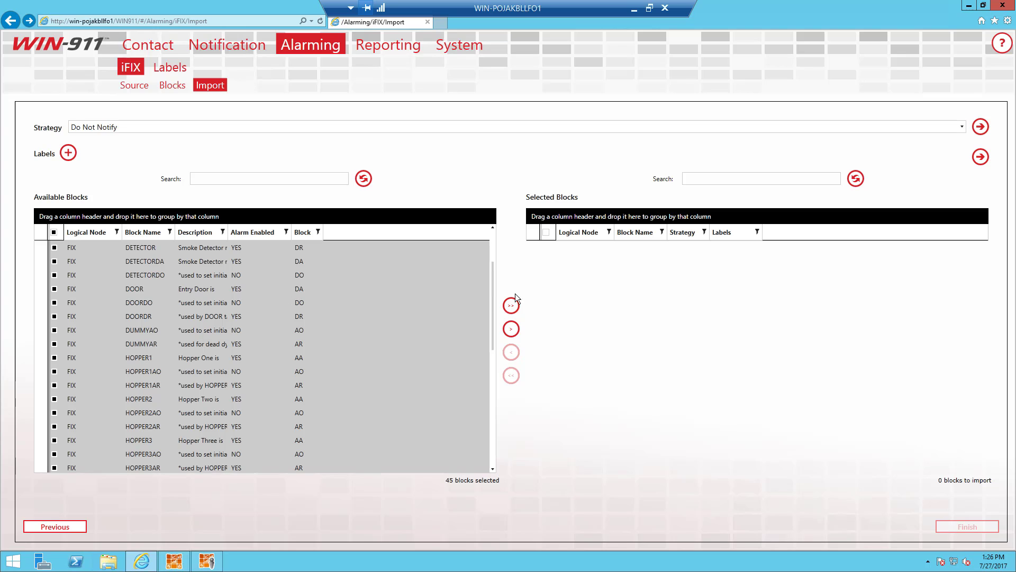
{"action": "left_click", "coordinate": [518, 331]}
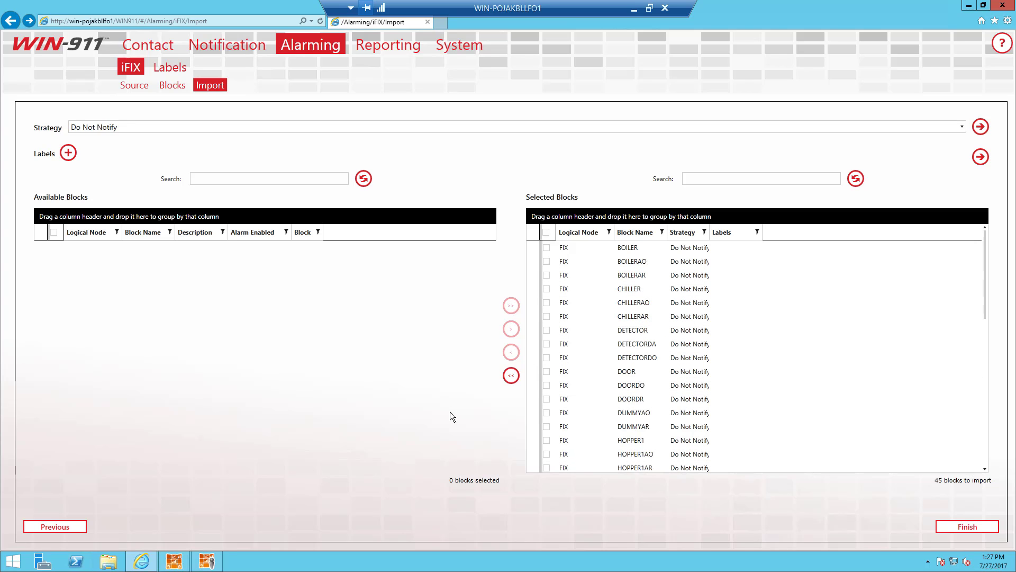
{"action": "left_click", "coordinate": [511, 376]}
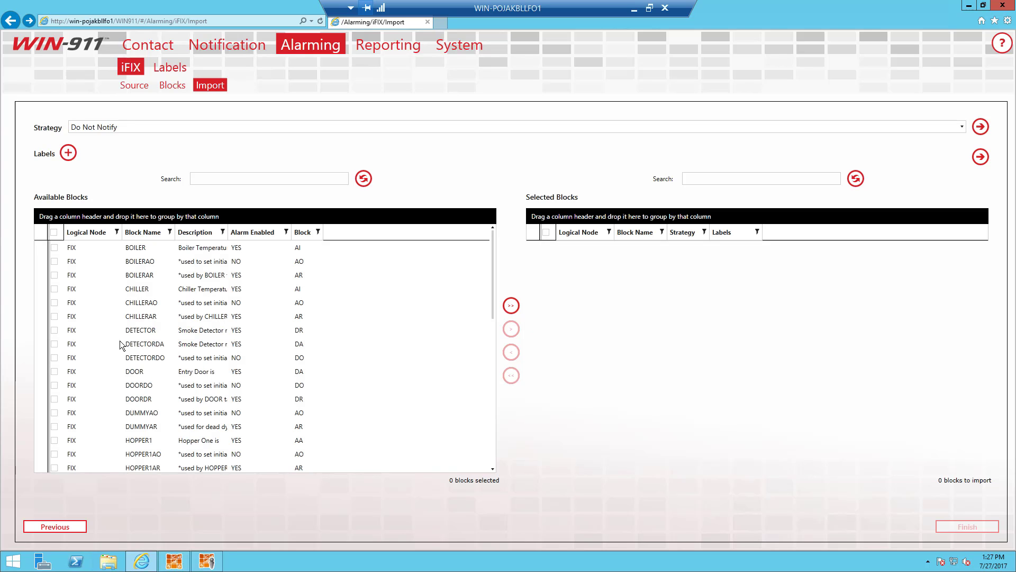
Import the BOILER, DOOR, CHILLER, HOPPER1 and HOPPER2 blocks of node FIX with the Do Not Notify strategy.
{"action": "left_click", "coordinate": [54, 371]}
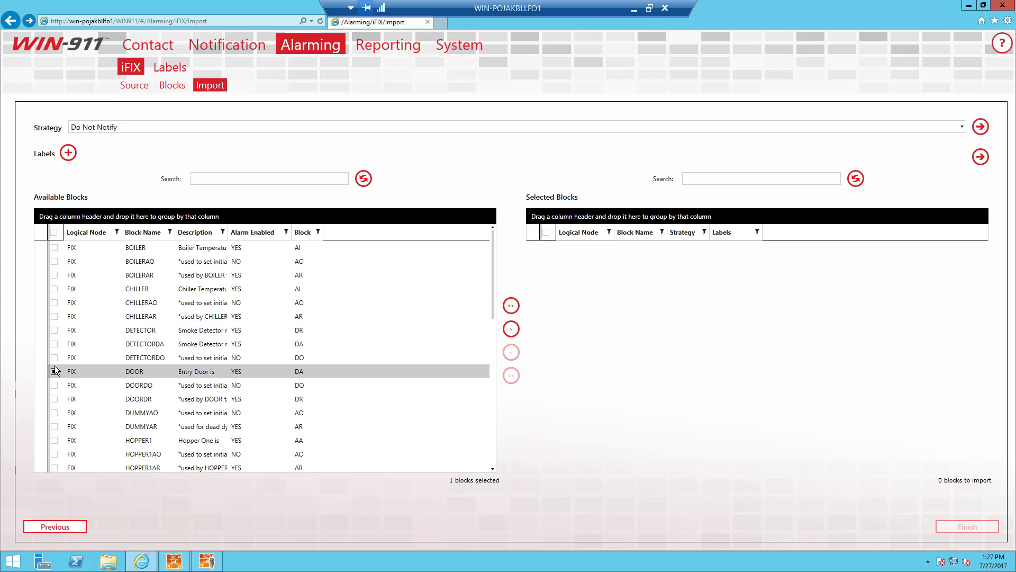
{"action": "left_click", "coordinate": [54, 289]}
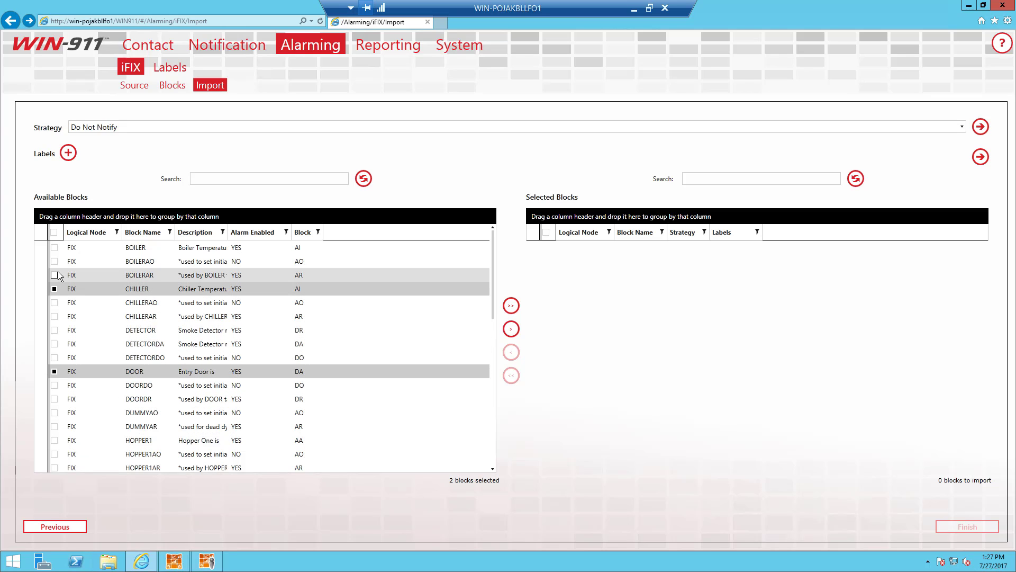
{"action": "left_click", "coordinate": [54, 247]}
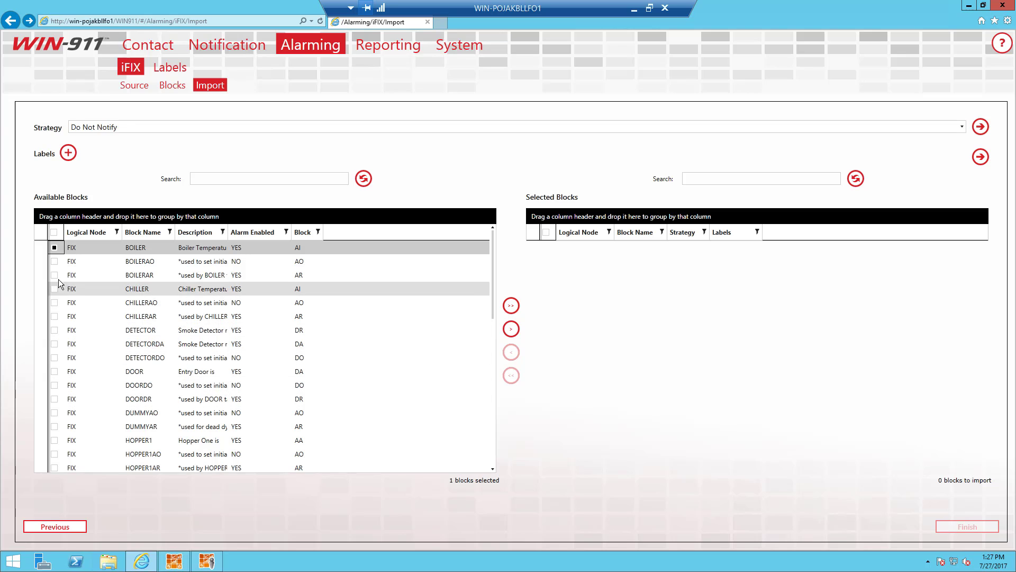
{"action": "left_click", "coordinate": [54, 371]}
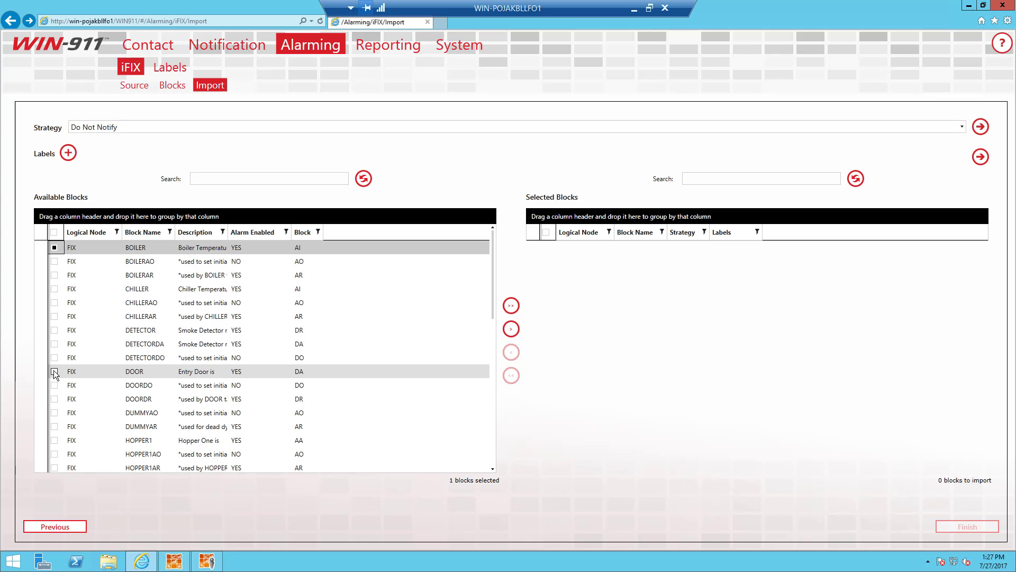
{"action": "left_click", "coordinate": [54, 289]}
{"action": "scroll", "coordinate": [73, 414], "scroll_direction": "down", "scroll_amount": 2}
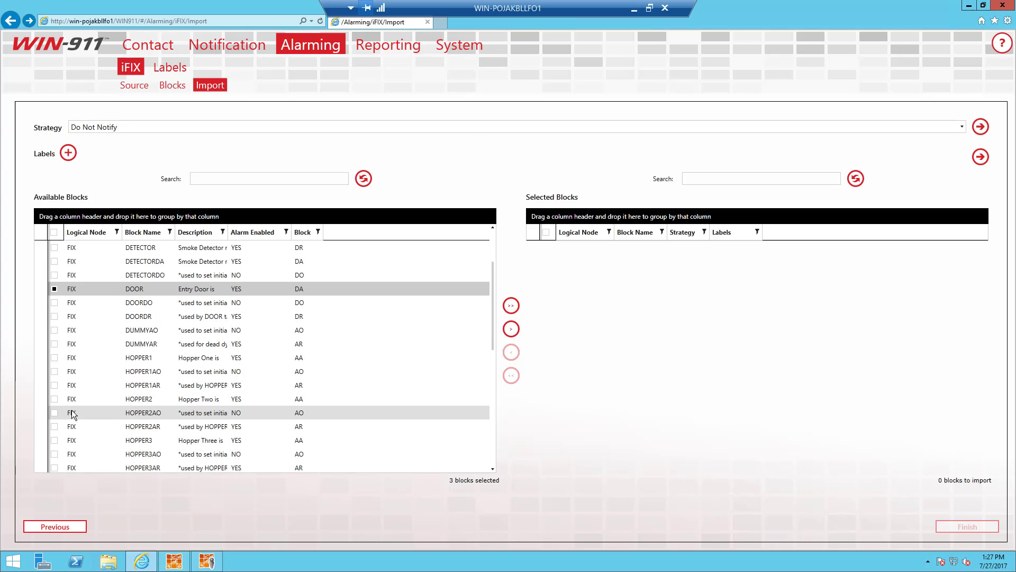
{"action": "left_click", "coordinate": [54, 359]}
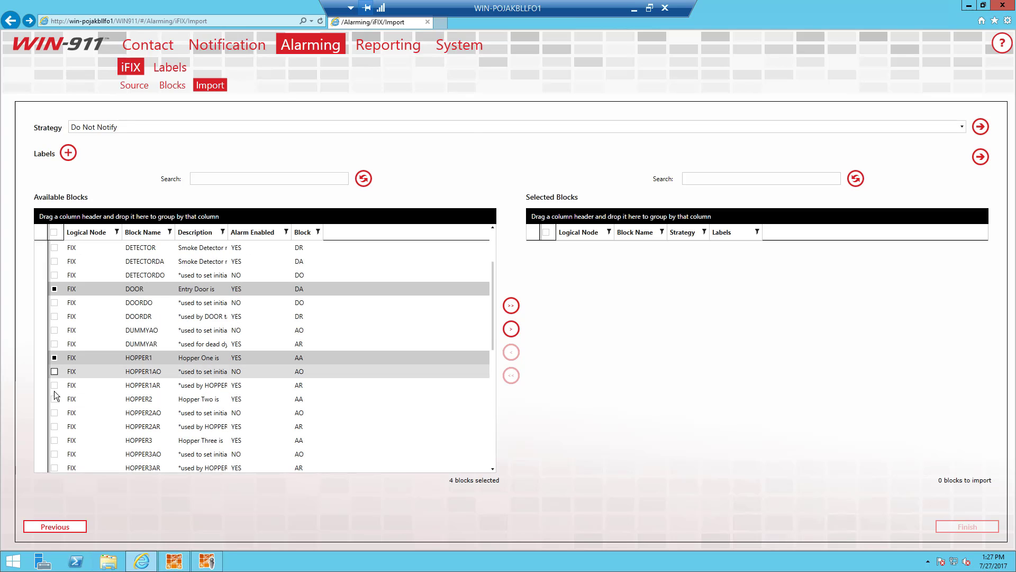
{"action": "left_click", "coordinate": [54, 399]}
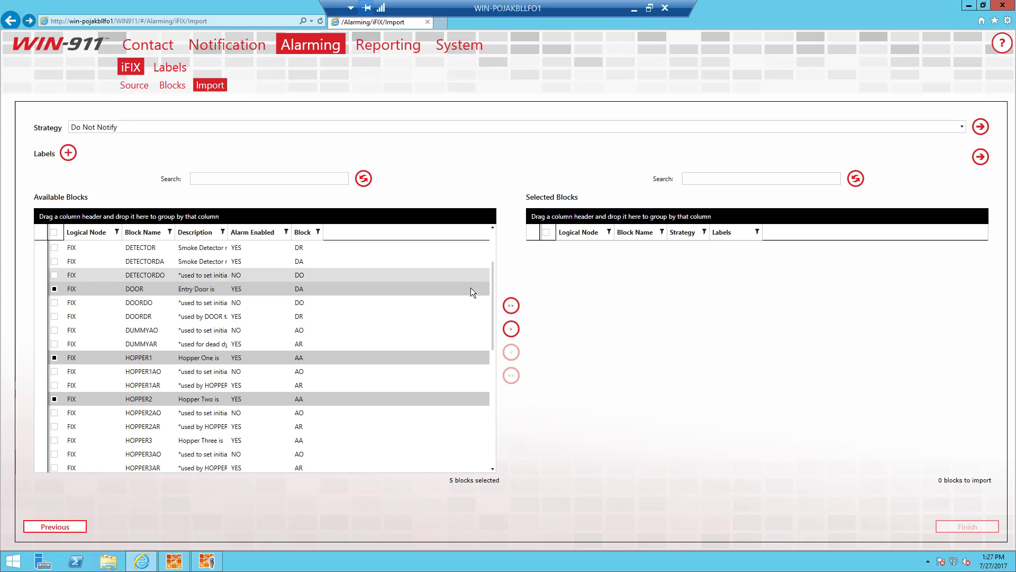
{"action": "left_click", "coordinate": [511, 329]}
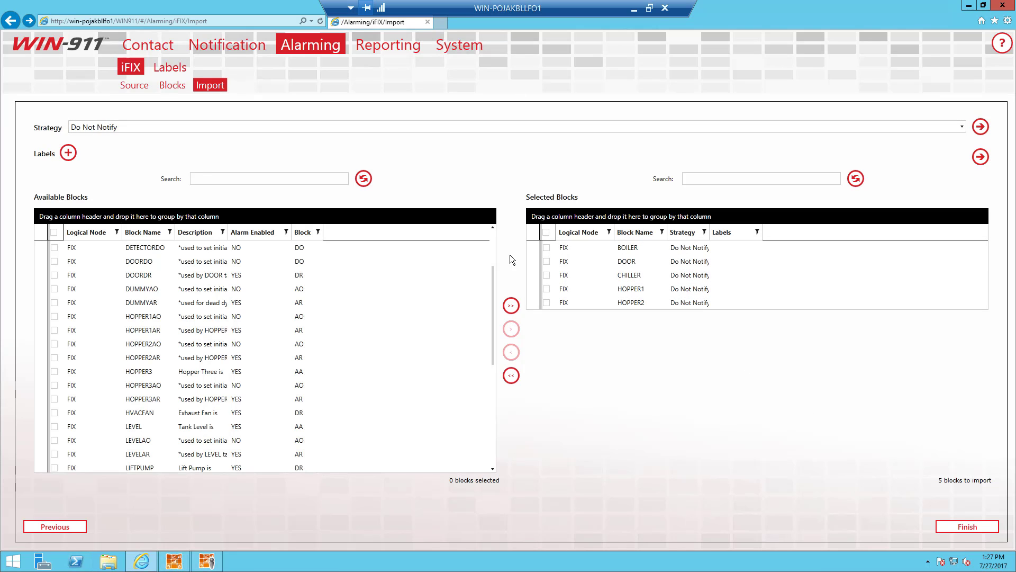
{"action": "left_click", "coordinate": [961, 525]}
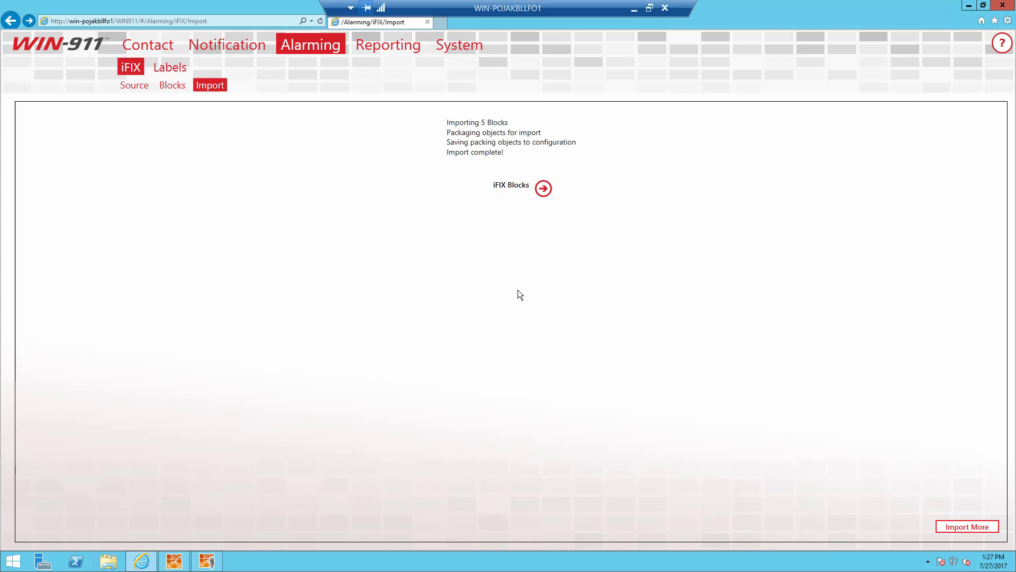
Open the imported BOILER block for editing and set its strategy to Alert Floor Operators.
{"action": "left_click", "coordinate": [170, 83]}
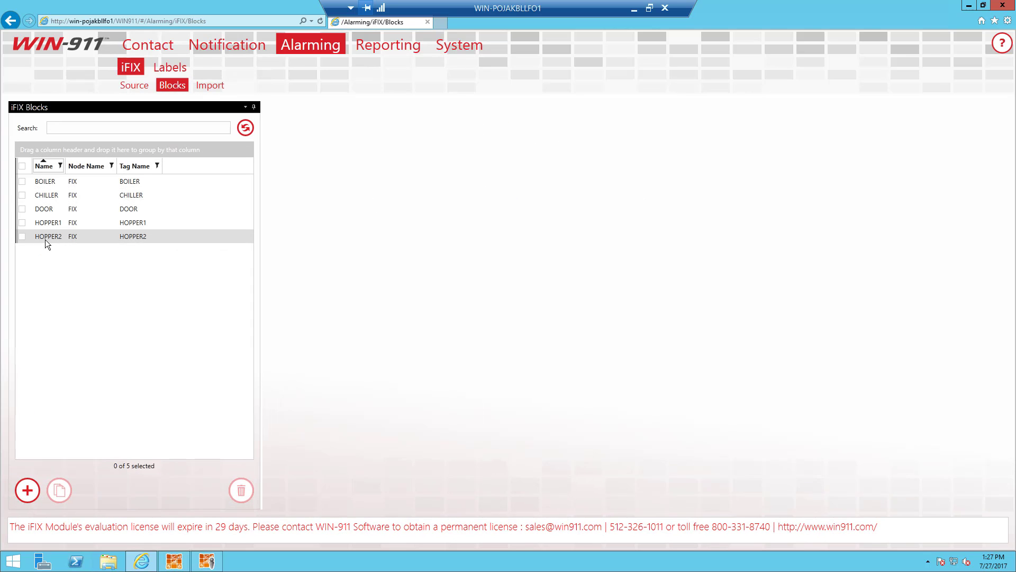
{"action": "left_click", "coordinate": [22, 182]}
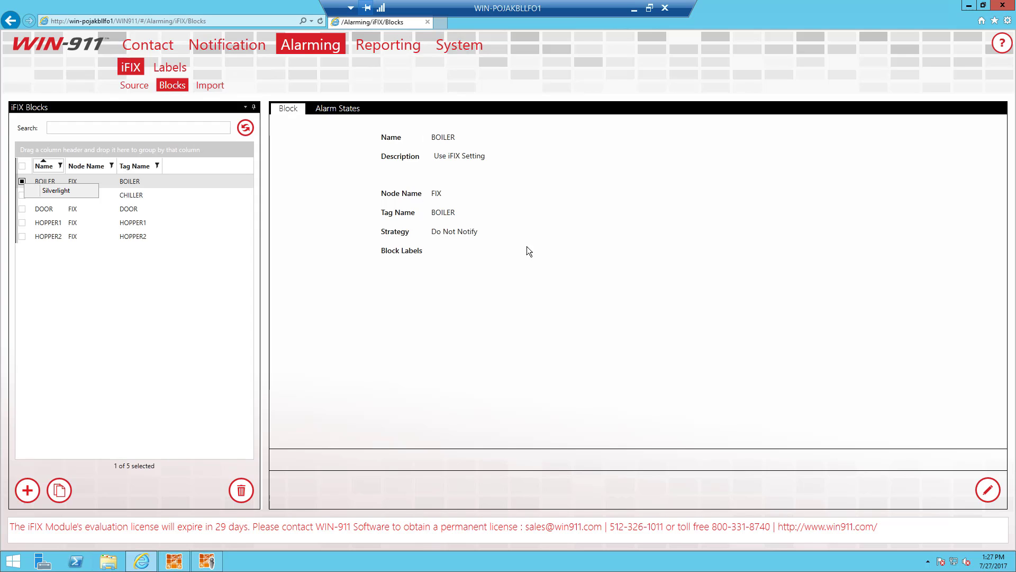
{"action": "left_click", "coordinate": [983, 491]}
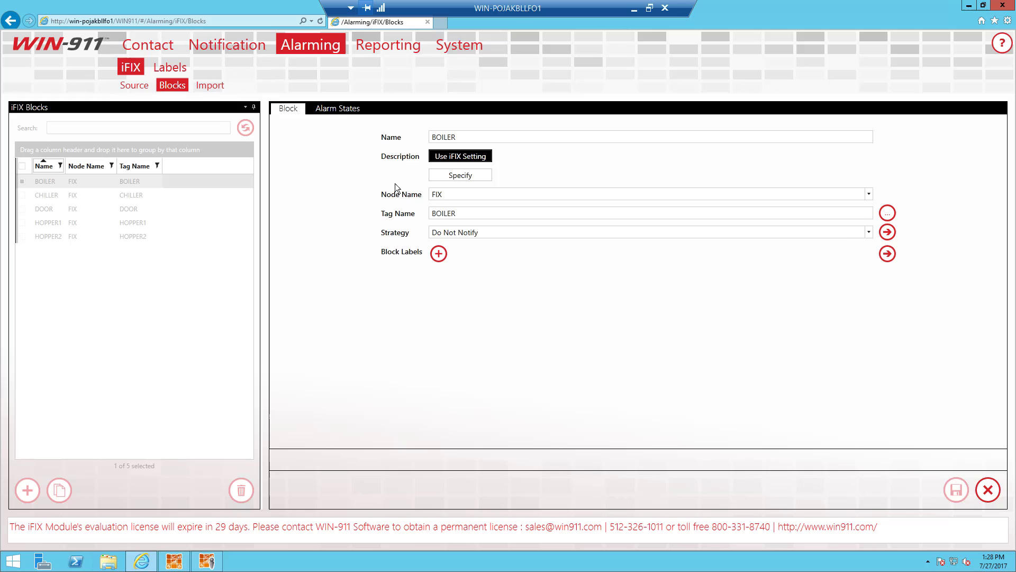
{"action": "left_click", "coordinate": [869, 233]}
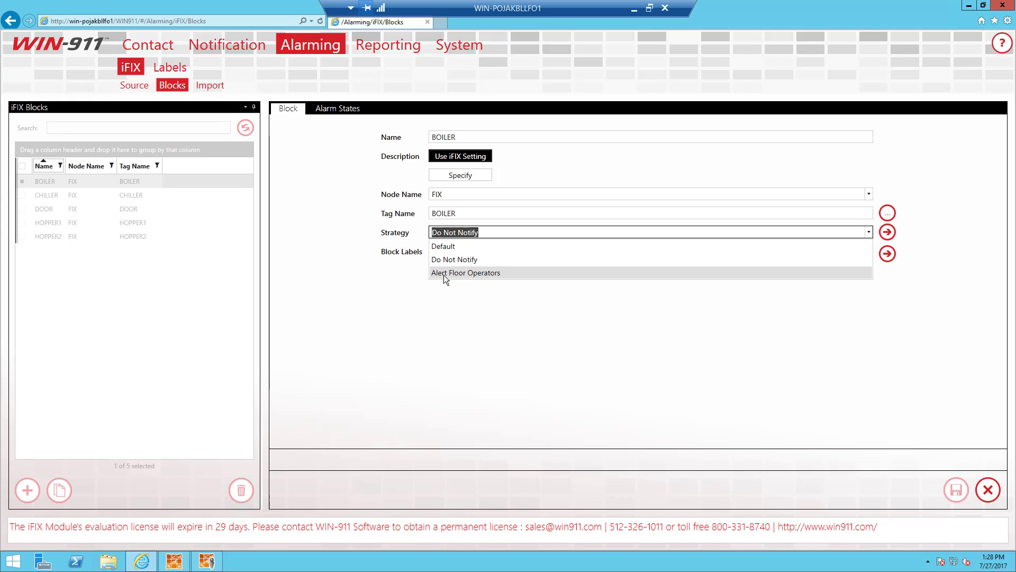
{"action": "left_click", "coordinate": [443, 274]}
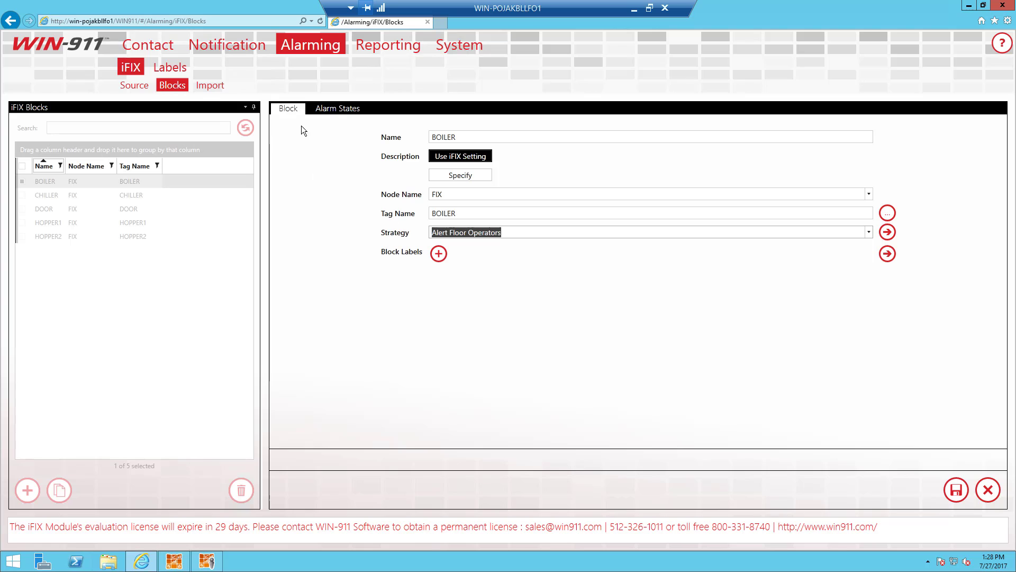
Add a High High Alarm state to the BOILER block with the description "Way too hot".
{"action": "left_click", "coordinate": [329, 111]}
{"action": "left_click", "coordinate": [289, 112]}
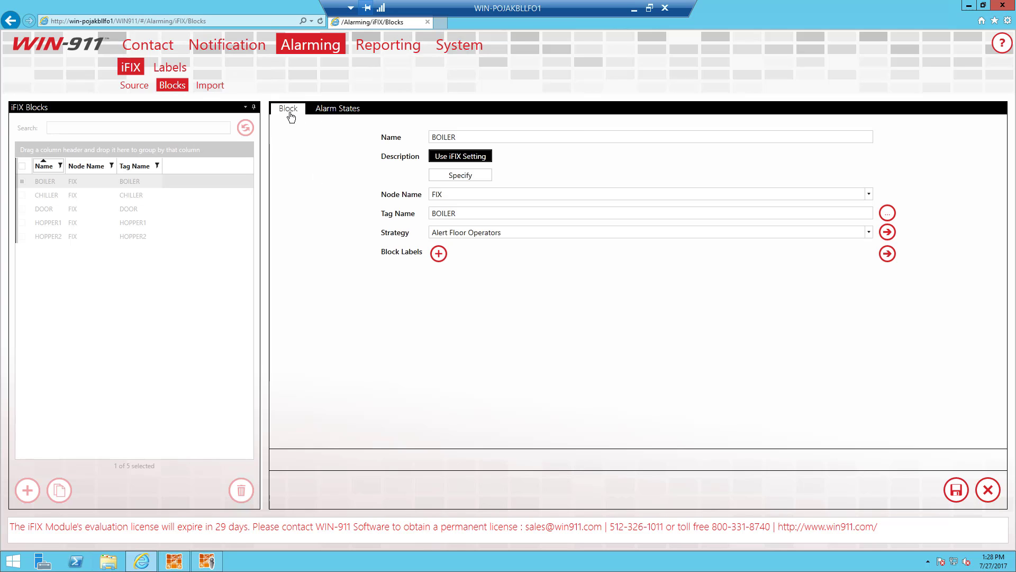
{"action": "left_click", "coordinate": [332, 111]}
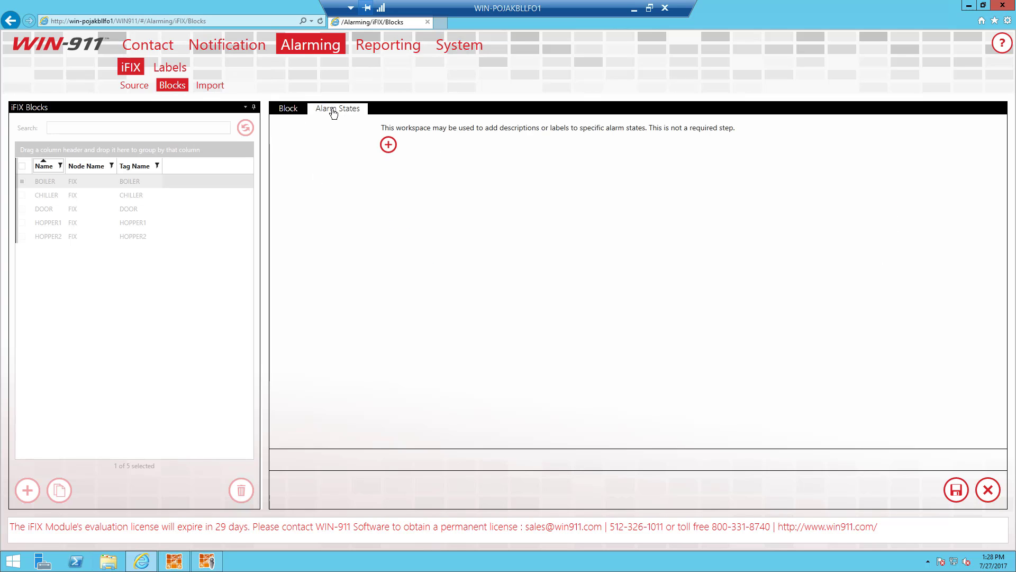
{"action": "left_click", "coordinate": [286, 113]}
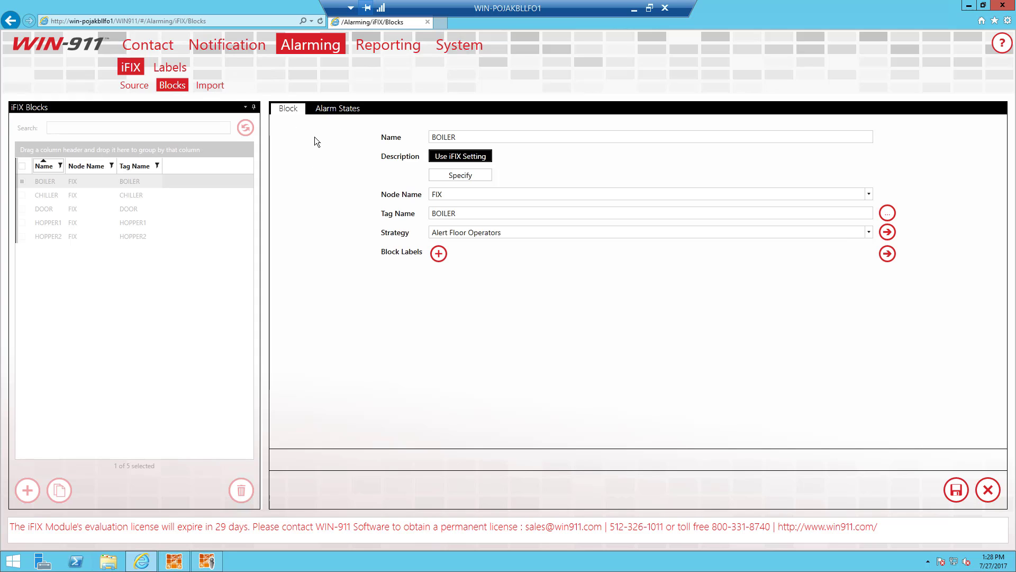
{"action": "left_click", "coordinate": [335, 111]}
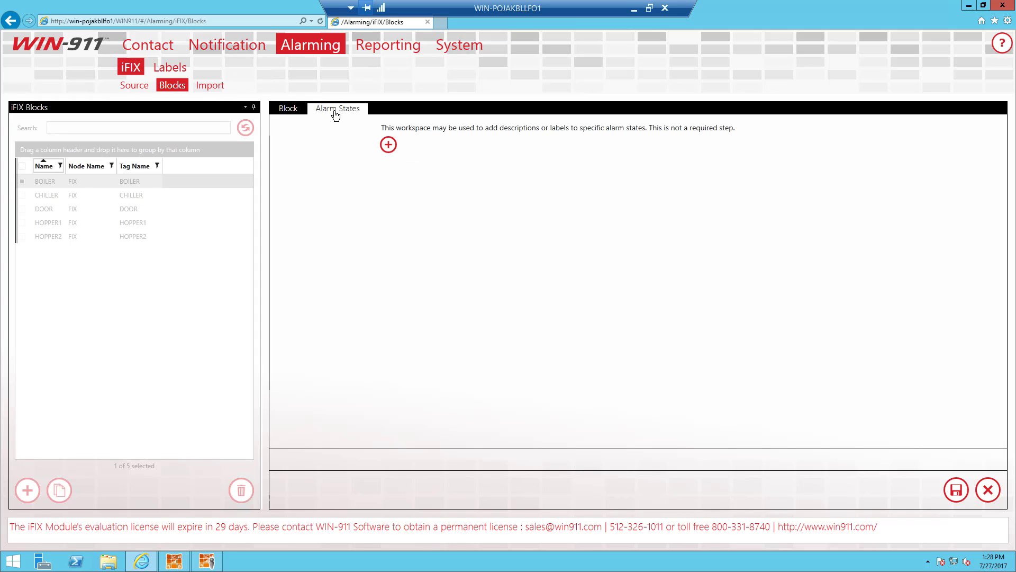
{"action": "left_click", "coordinate": [389, 144]}
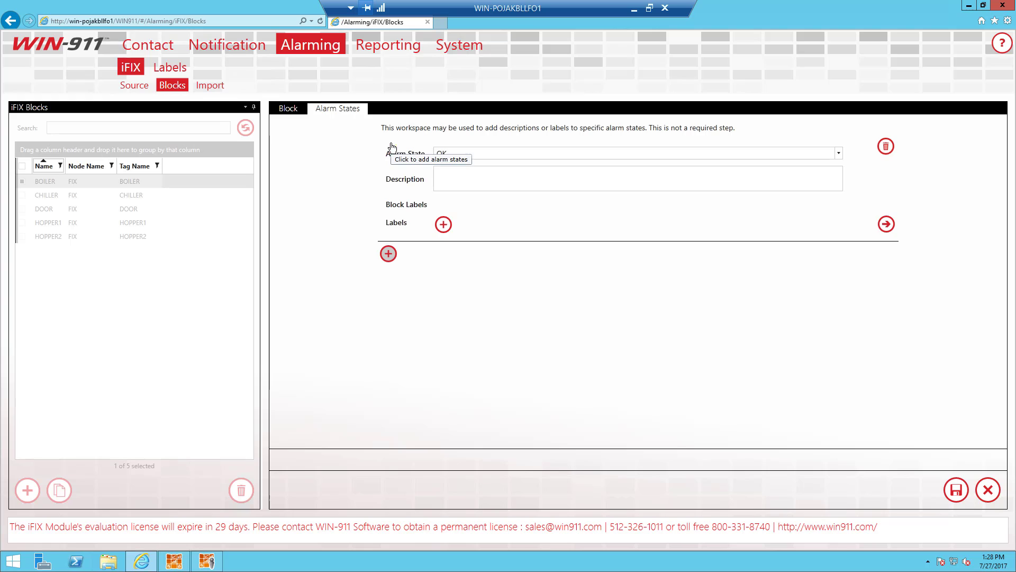
{"action": "left_click", "coordinate": [840, 153]}
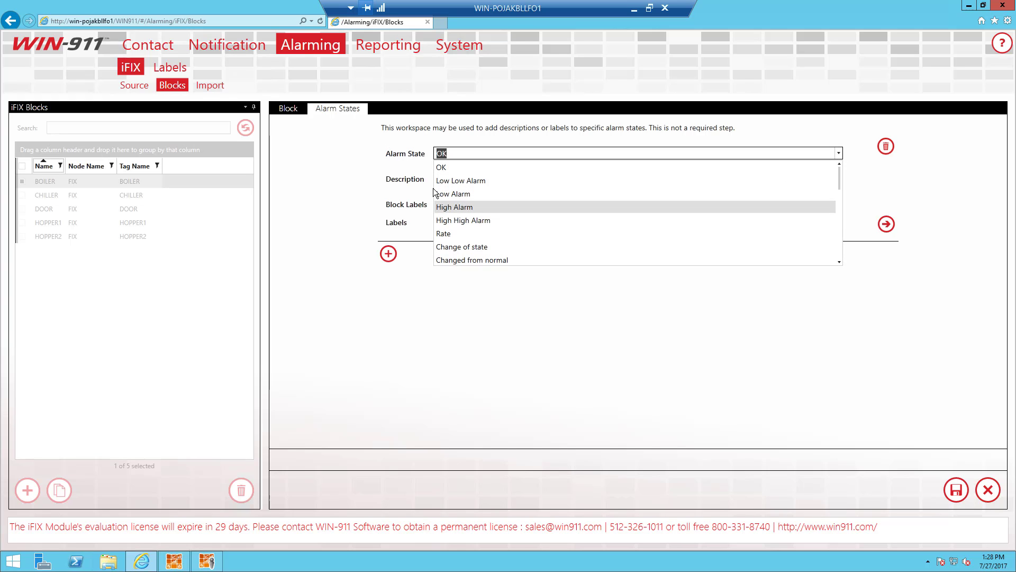
{"action": "left_click", "coordinate": [461, 219]}
{"action": "left_click", "coordinate": [448, 170]}
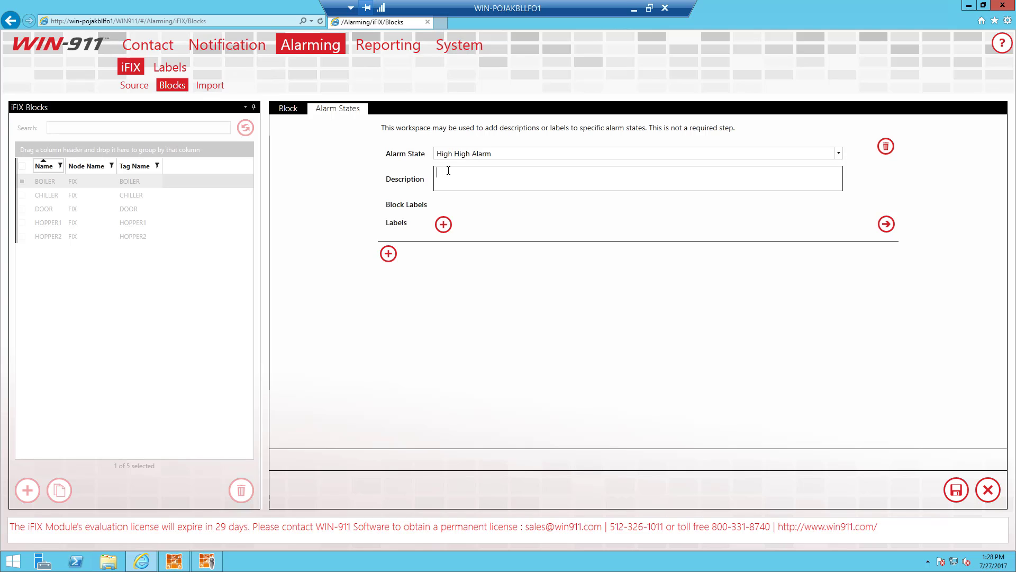
{"action": "type", "text": "Way too hot"}
Assign the Safety label to the BOILER block's High High Alarm state.
{"action": "left_click", "coordinate": [443, 224]}
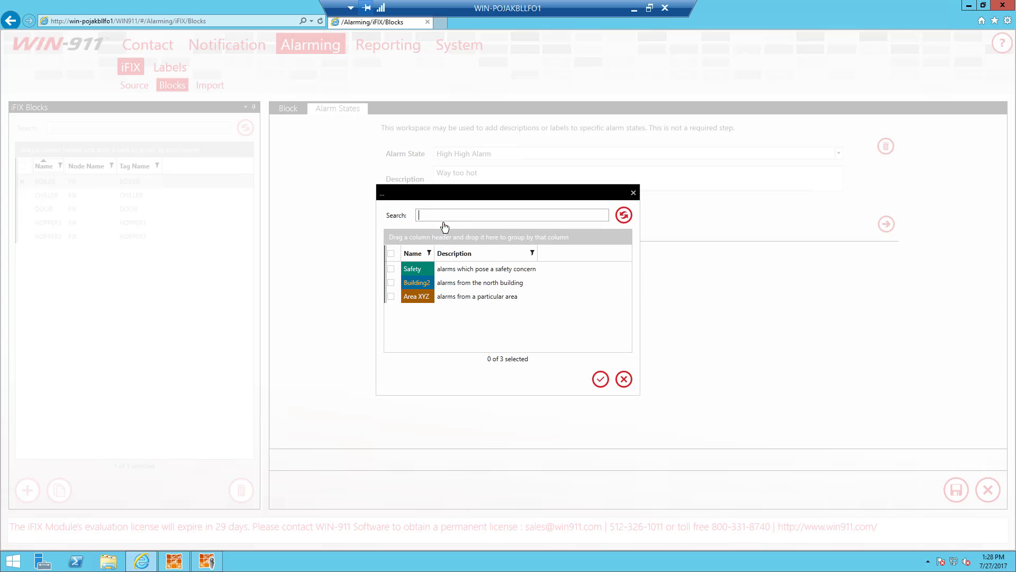
{"action": "left_click", "coordinate": [391, 269]}
{"action": "left_click", "coordinate": [600, 379]}
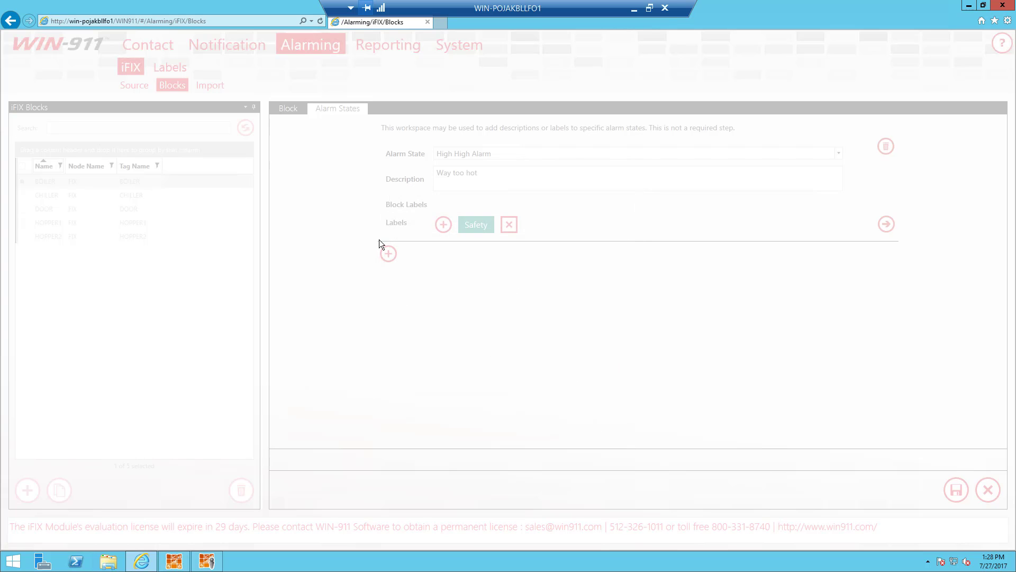
Assign the Area XYZ label to the BOILER block as a whole, and save the block.
{"action": "left_click", "coordinate": [288, 108]}
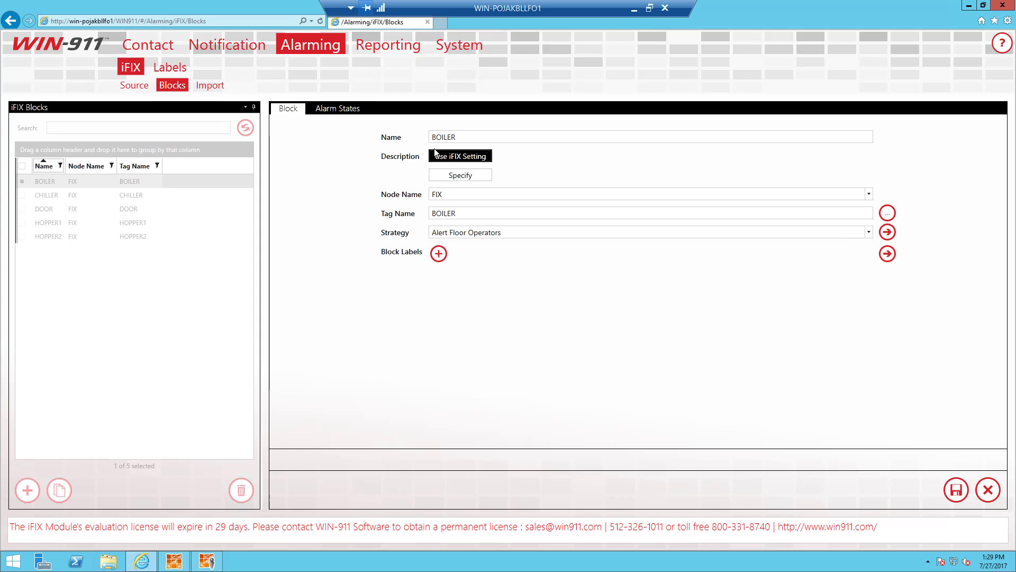
{"action": "left_click", "coordinate": [438, 253]}
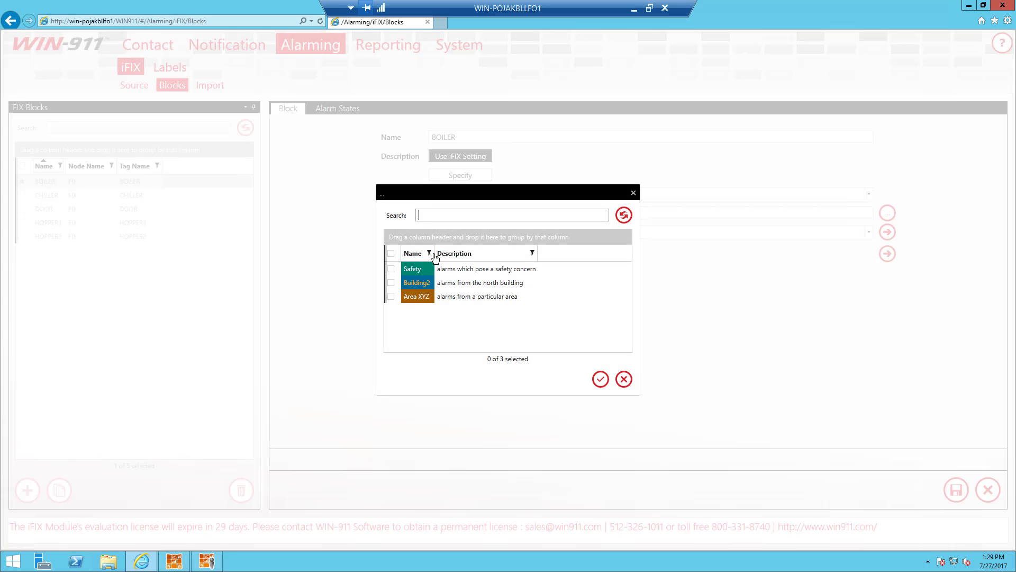
{"action": "left_click", "coordinate": [390, 283]}
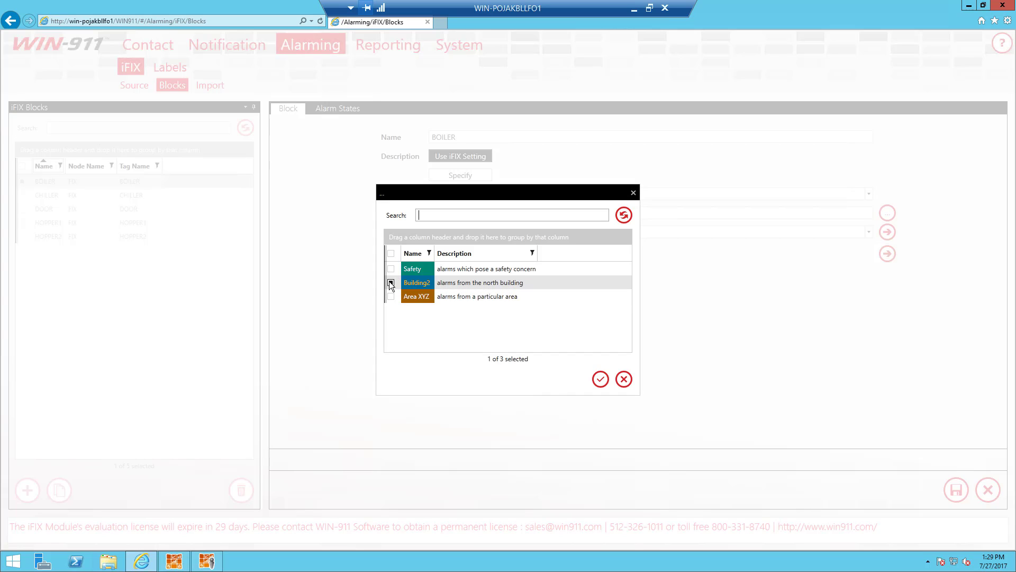
{"action": "left_click", "coordinate": [390, 296]}
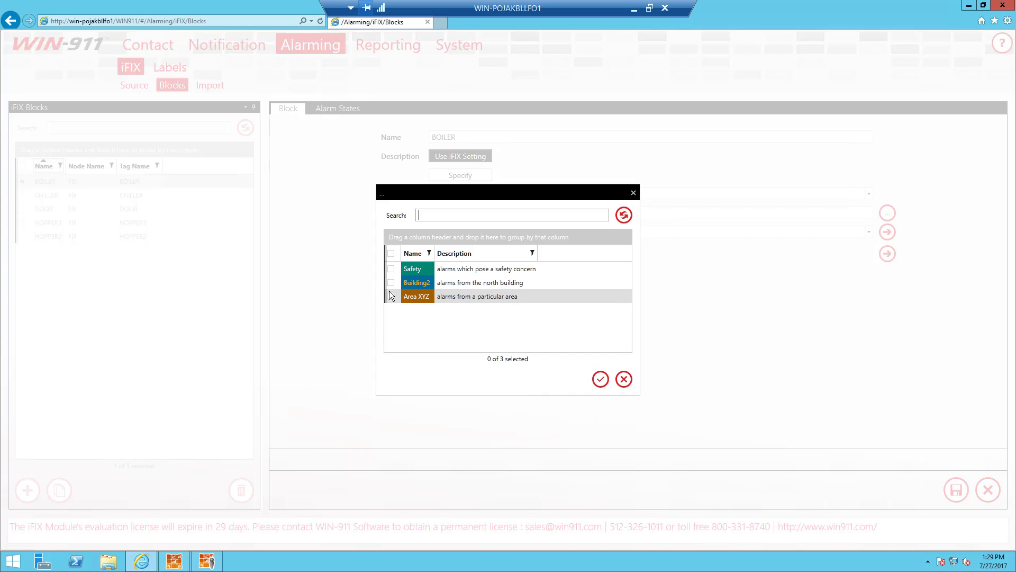
{"action": "left_click", "coordinate": [601, 379]}
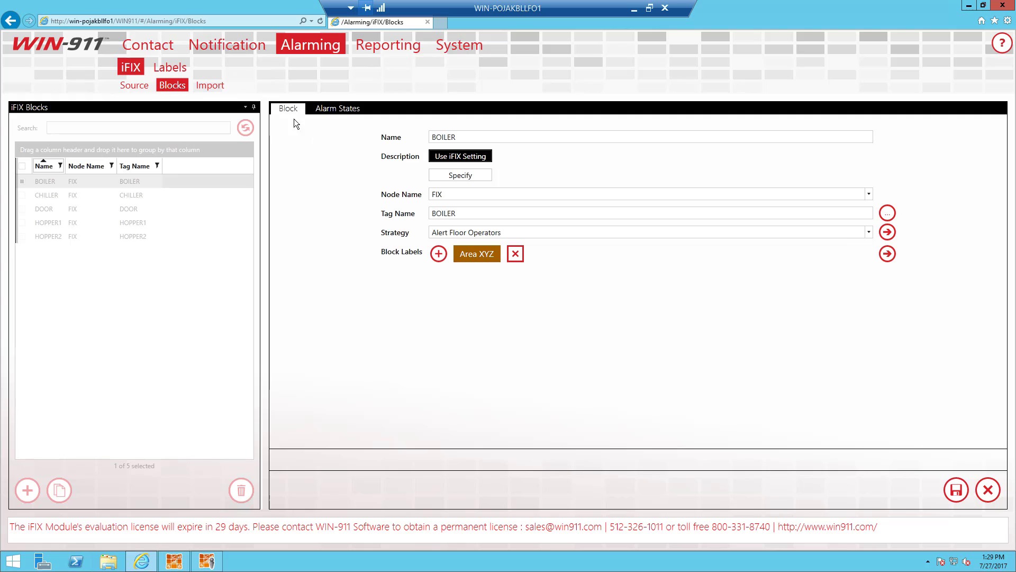
{"action": "left_click", "coordinate": [337, 110]}
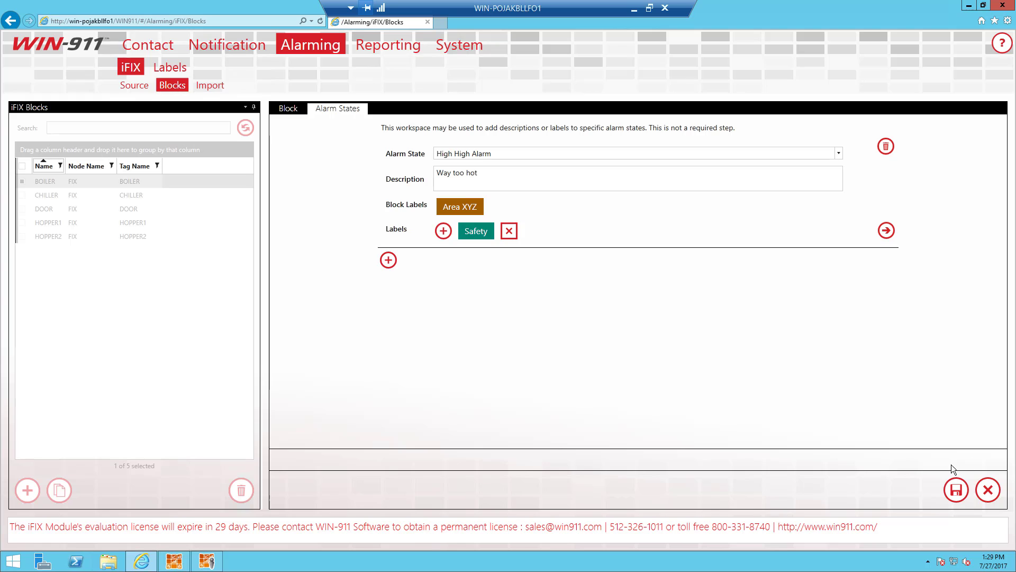
{"action": "left_click", "coordinate": [956, 492]}
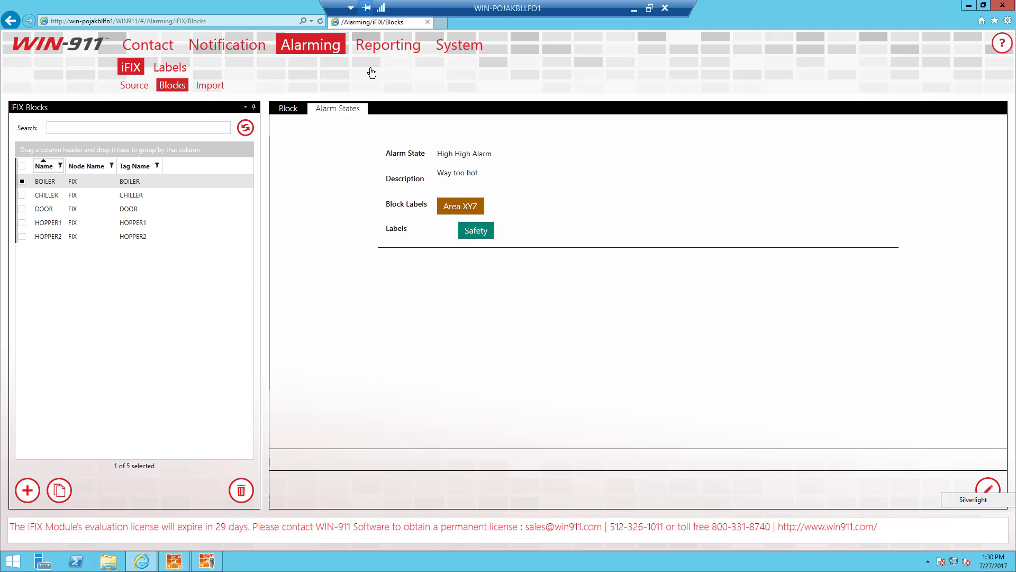
Create a new report with the number 1 and the name "Building 2".
{"action": "left_click", "coordinate": [374, 49]}
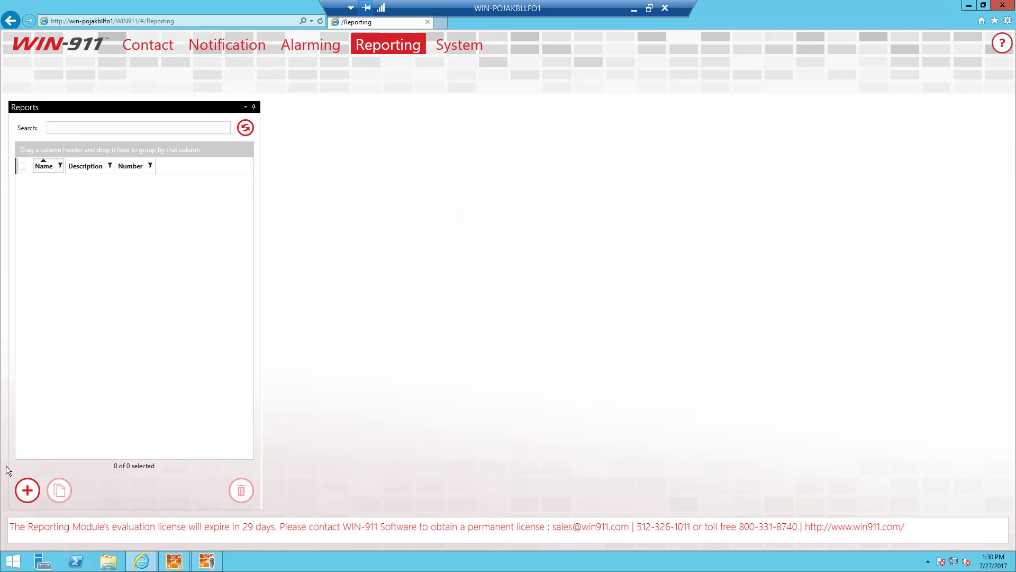
{"action": "left_click", "coordinate": [27, 491]}
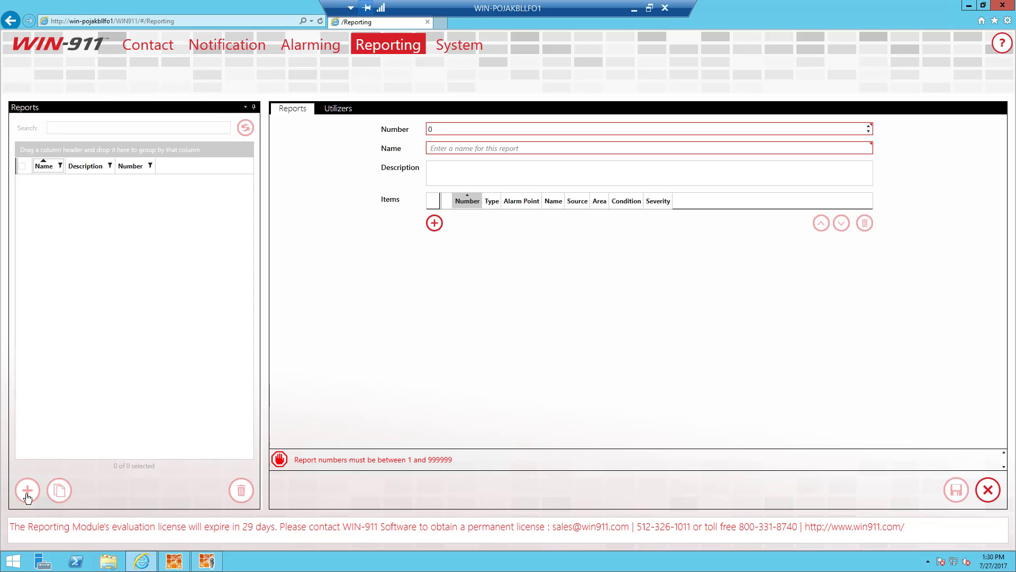
{"action": "left_click", "coordinate": [440, 130]}
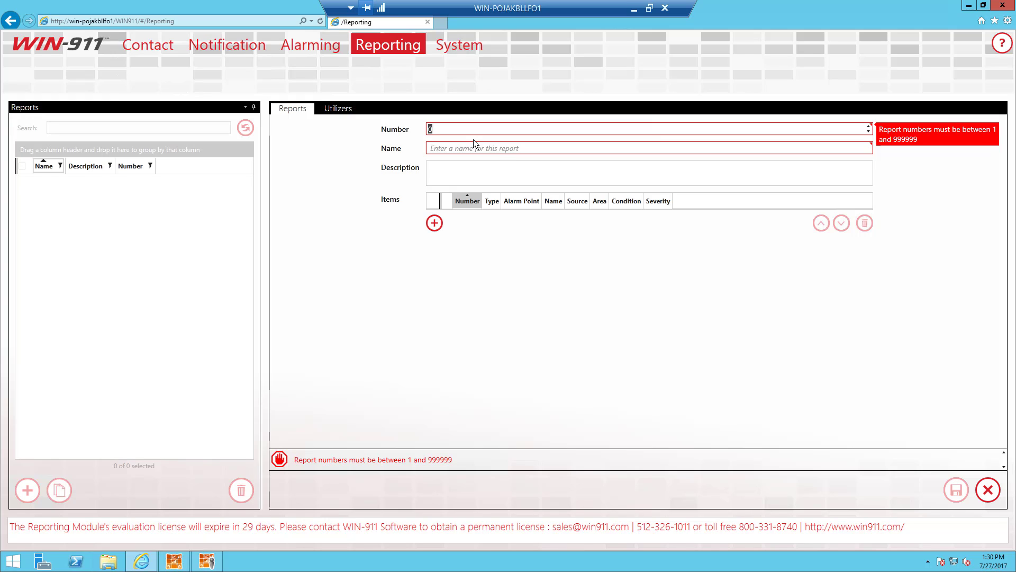
{"action": "type", "text": "1"}
{"action": "key", "text": "Tab"}
{"action": "type", "text": "P"}
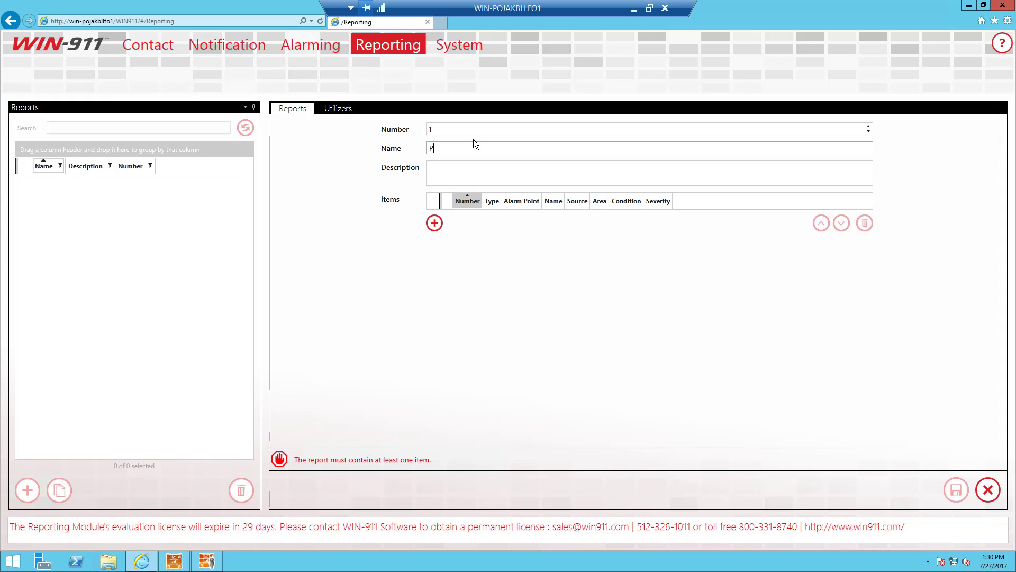
{"action": "key", "text": "BackSpace"}
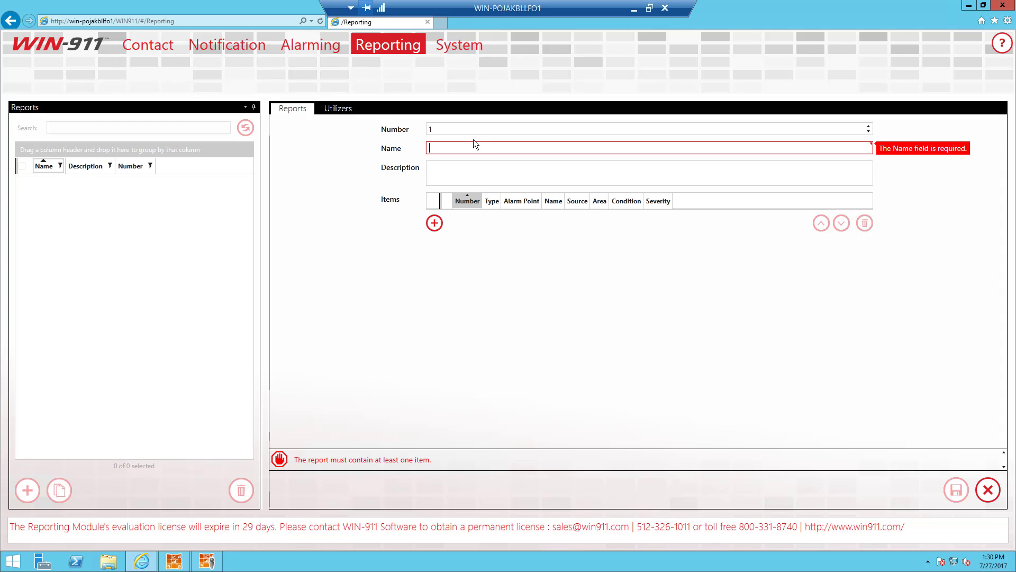
{"action": "type", "text": "Building 2"}
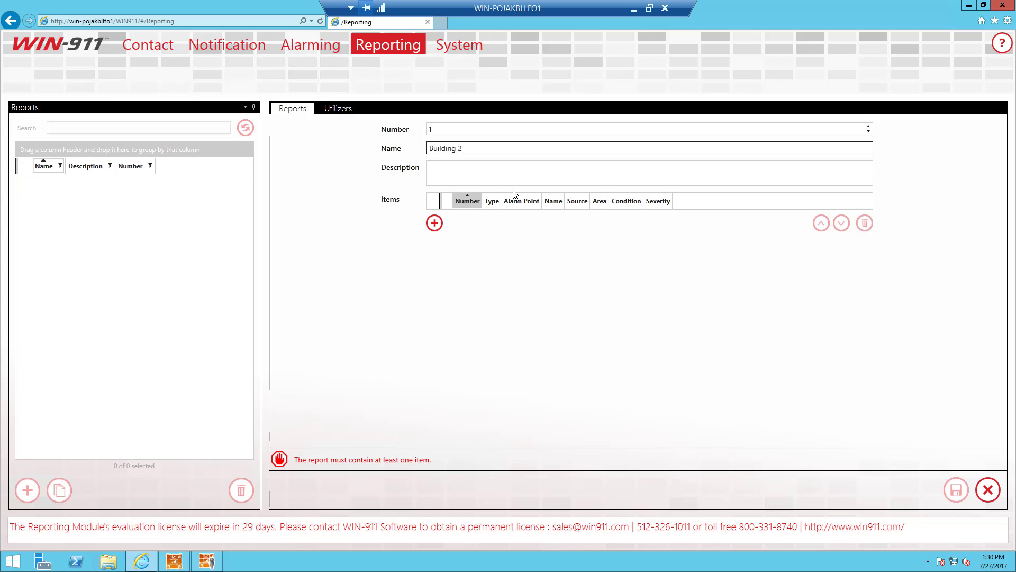
Choose HOPPER1, HOPPER2 and CHILLER as data items for the Building 2 report.
{"action": "left_click", "coordinate": [434, 223]}
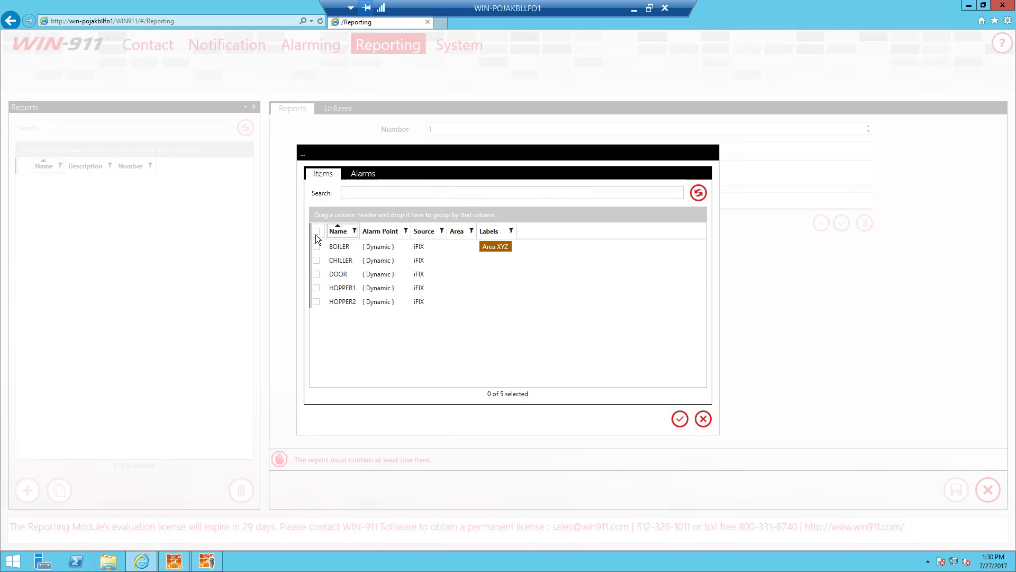
{"action": "left_click", "coordinate": [316, 288]}
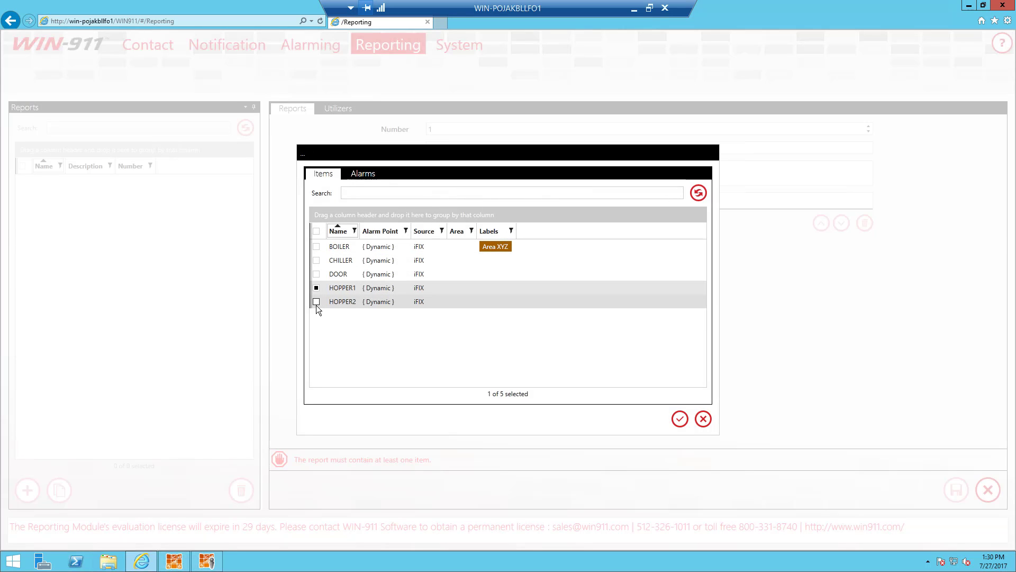
{"action": "left_click", "coordinate": [316, 302]}
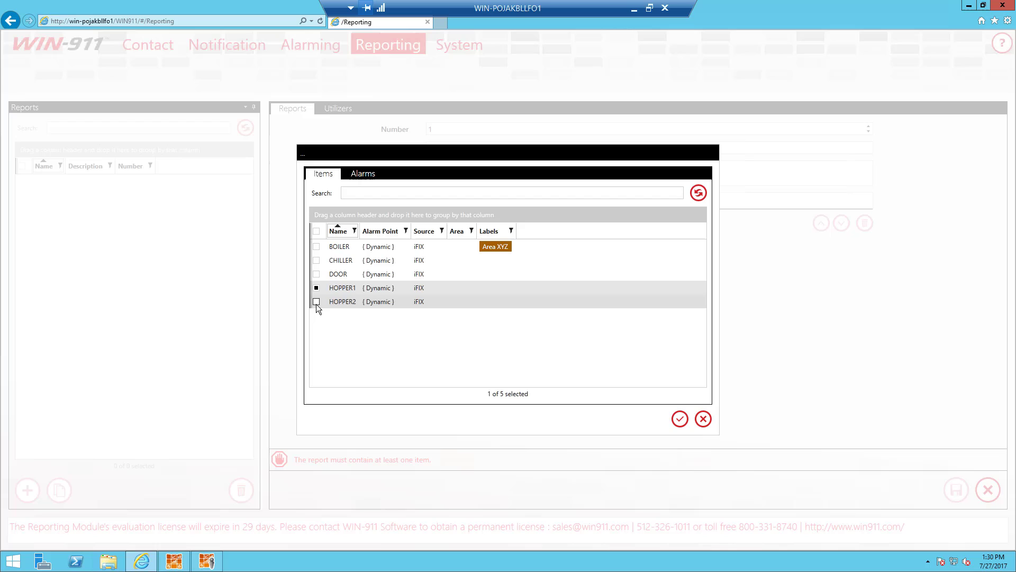
{"action": "left_click", "coordinate": [316, 260]}
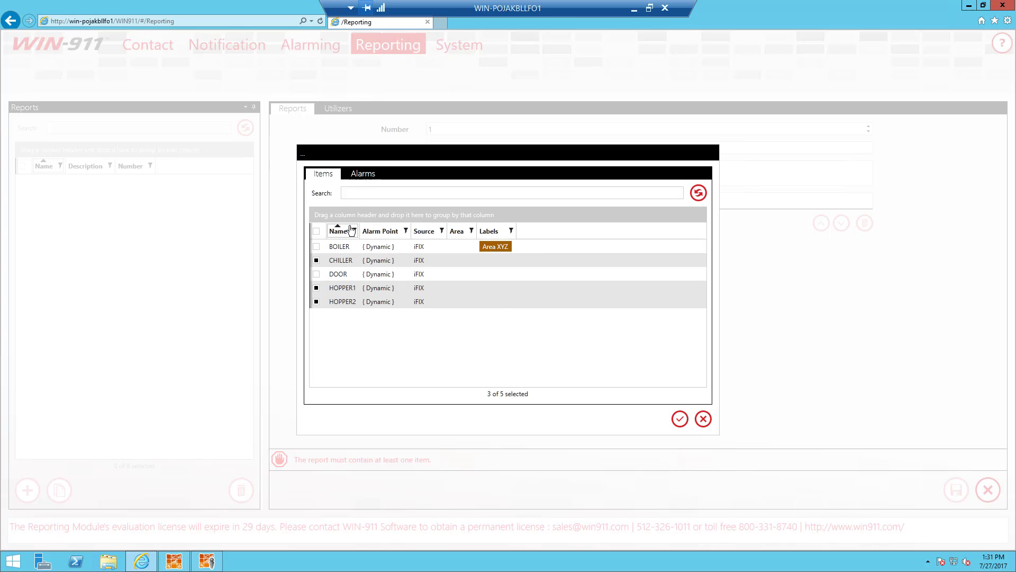
Include the alarms of HOPPER2, HOPPER1 and CHILLER in the report's items, and save the report.
{"action": "left_click", "coordinate": [362, 177]}
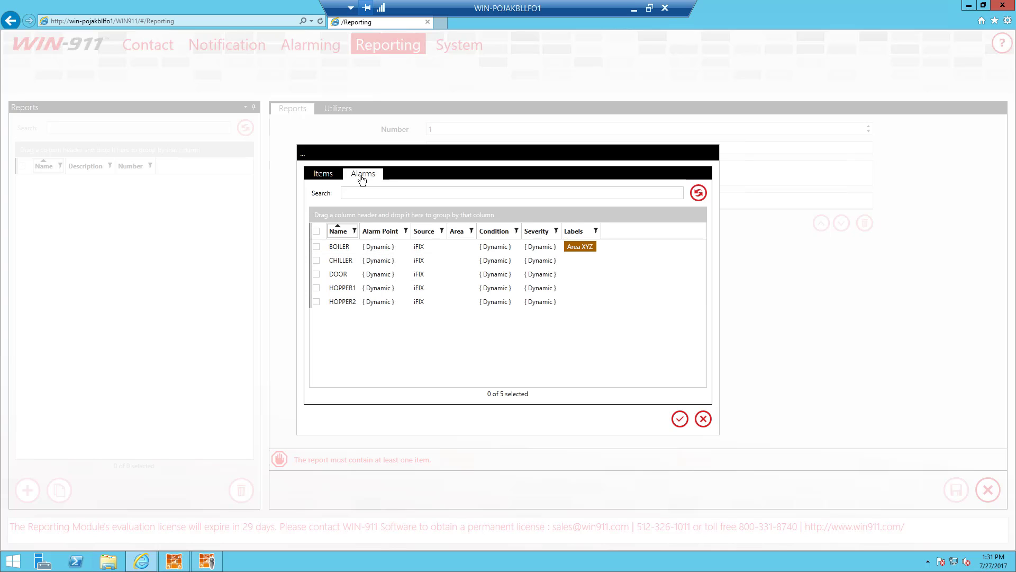
{"action": "left_click", "coordinate": [316, 301]}
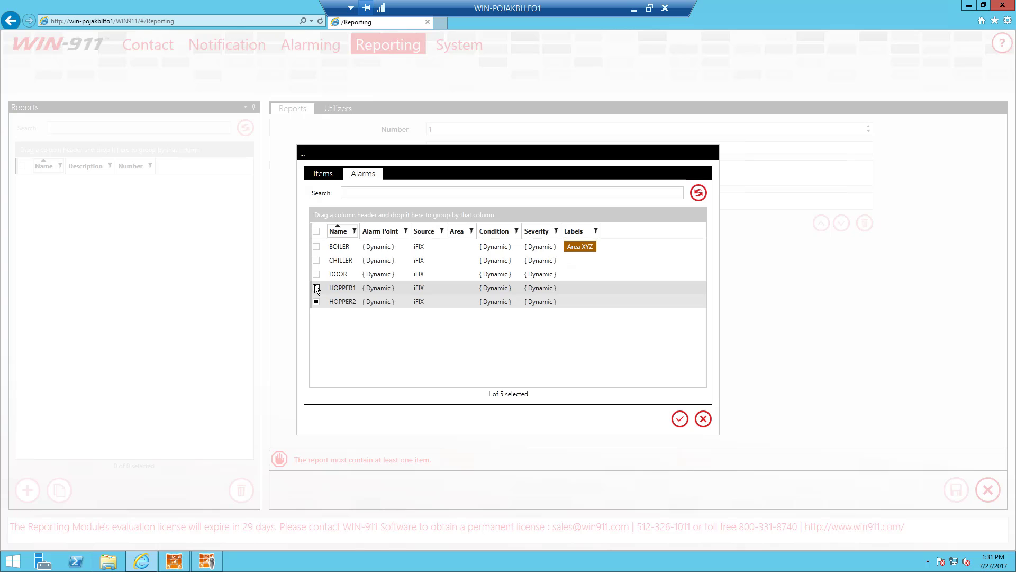
{"action": "left_click", "coordinate": [315, 287]}
{"action": "left_click", "coordinate": [316, 260]}
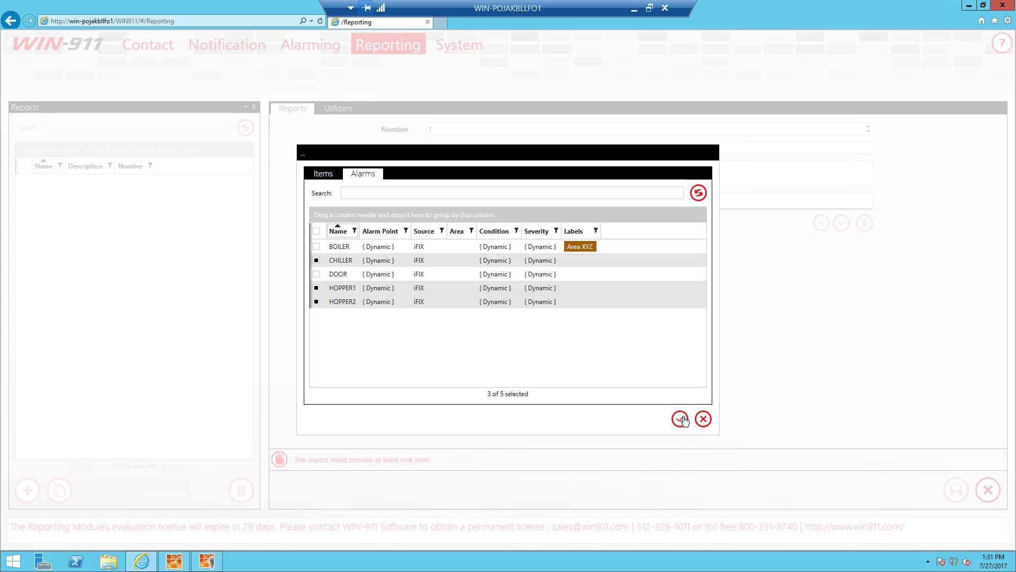
{"action": "left_click", "coordinate": [681, 419]}
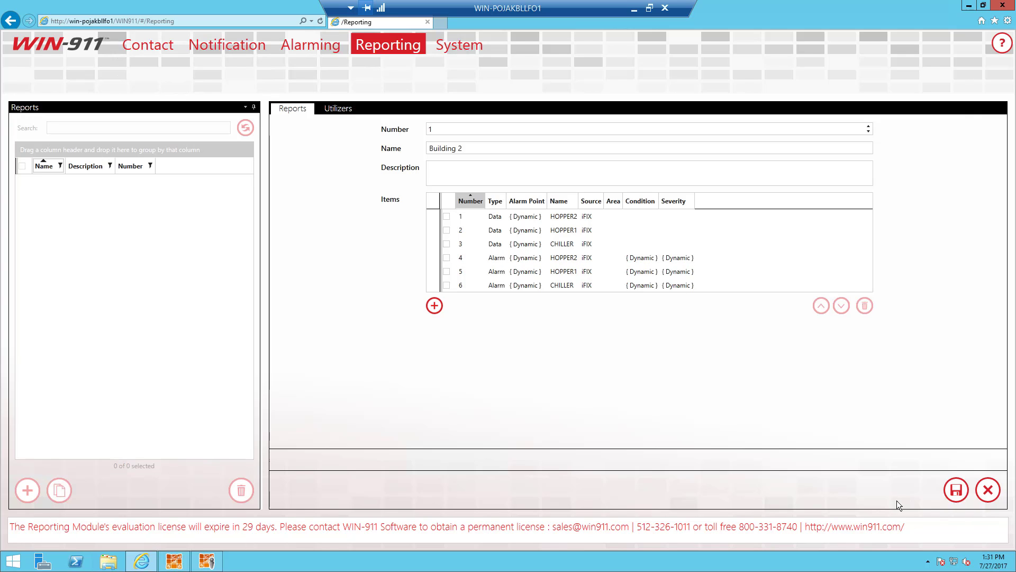
{"action": "left_click", "coordinate": [955, 490]}
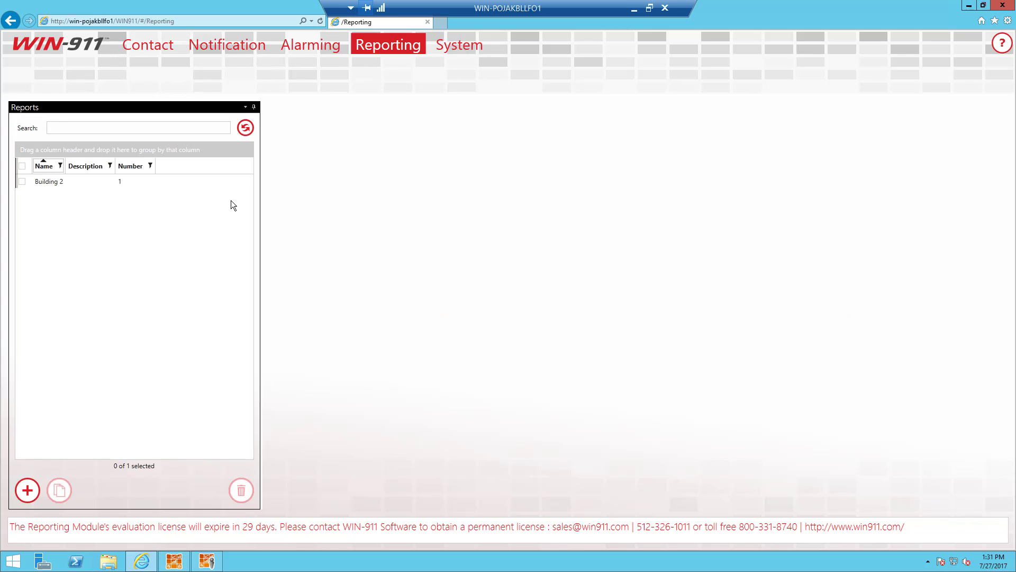